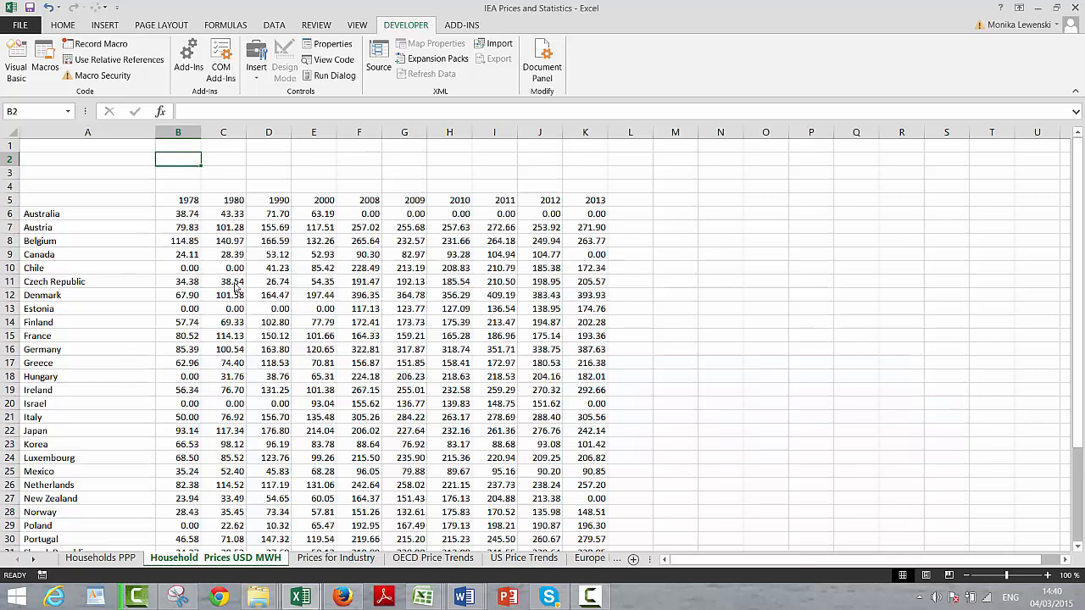
- Examine the country rows and their household electricity prices on the Household Prices USD MWH sheet
key("Down")
key("Down")
key("Down")
key("Down")
key("Down")
key("Down")
key("Down")
key("Down")
key("Down")
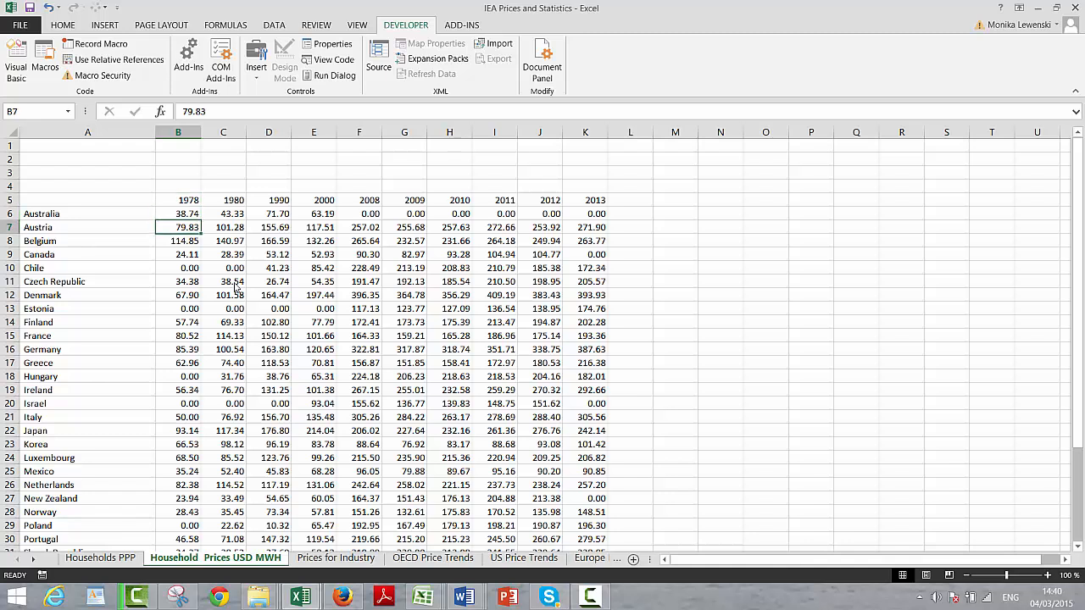
key("Down")
key("Down")
key("Down")
key("Down")
key("Down")
key("Down")
key("Down")
key("Down")
key("Down")
key("Down")
key("Down")
key("Down")
key("Down")
key("Down")
key("Down")
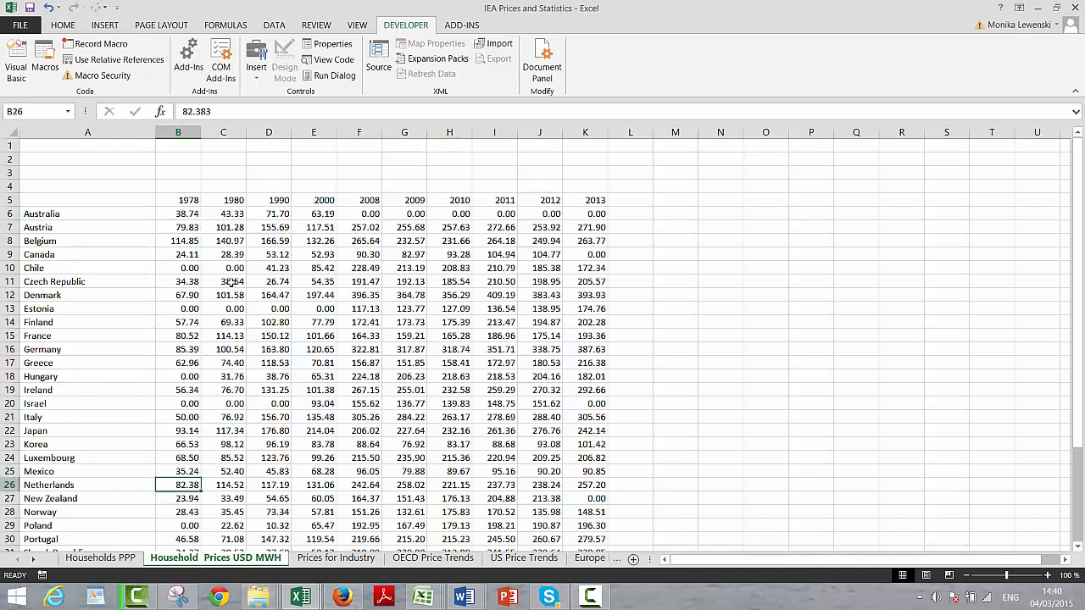
left_click(364, 377)
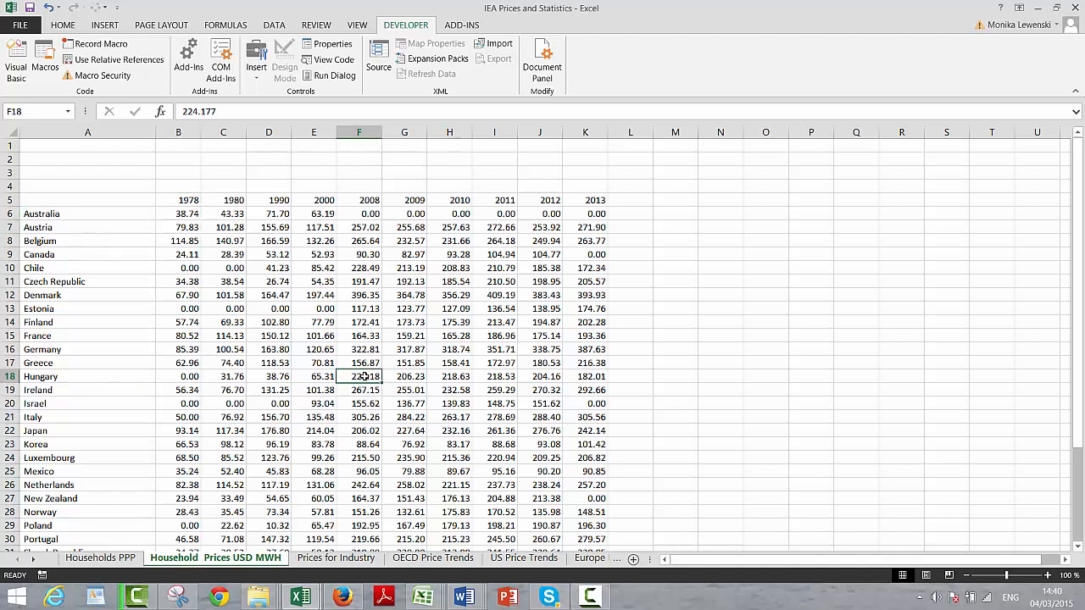
left_click(76, 325)
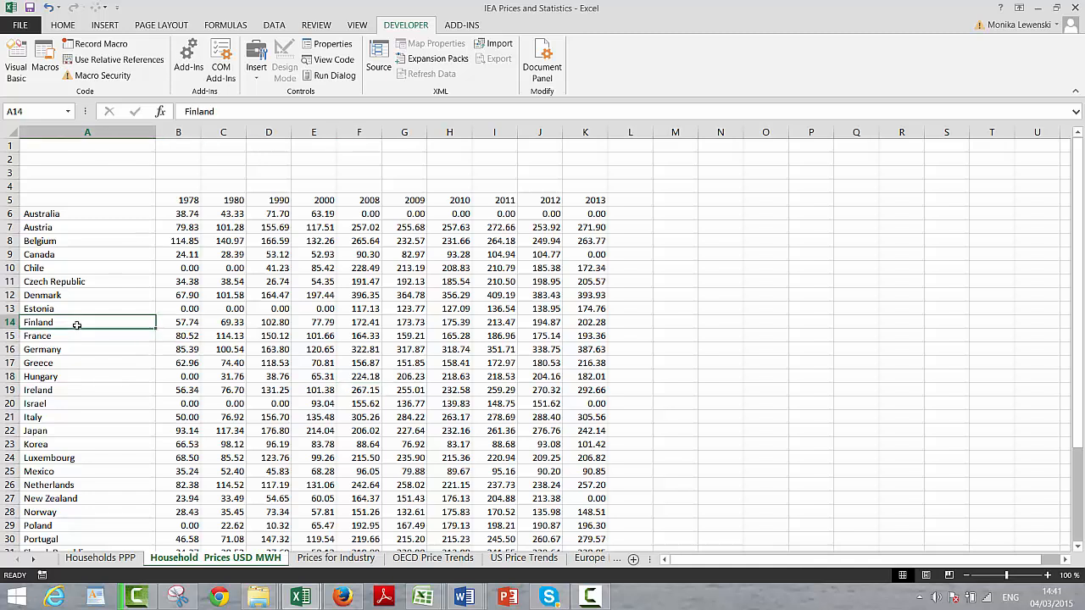
- Review the year headings in row 5, from 1978 through 2013
left_click(179, 195)
key("Right")
key("Right")
key("Right")
key("Right")
key("Right")
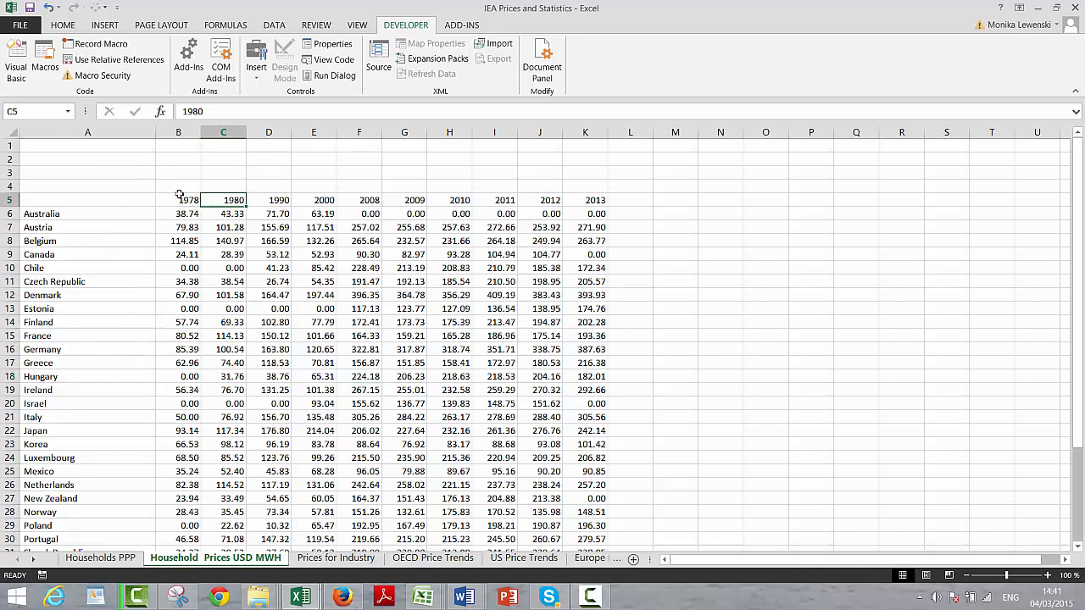
key("Right")
key("Right")
key("Right")
key("Right")
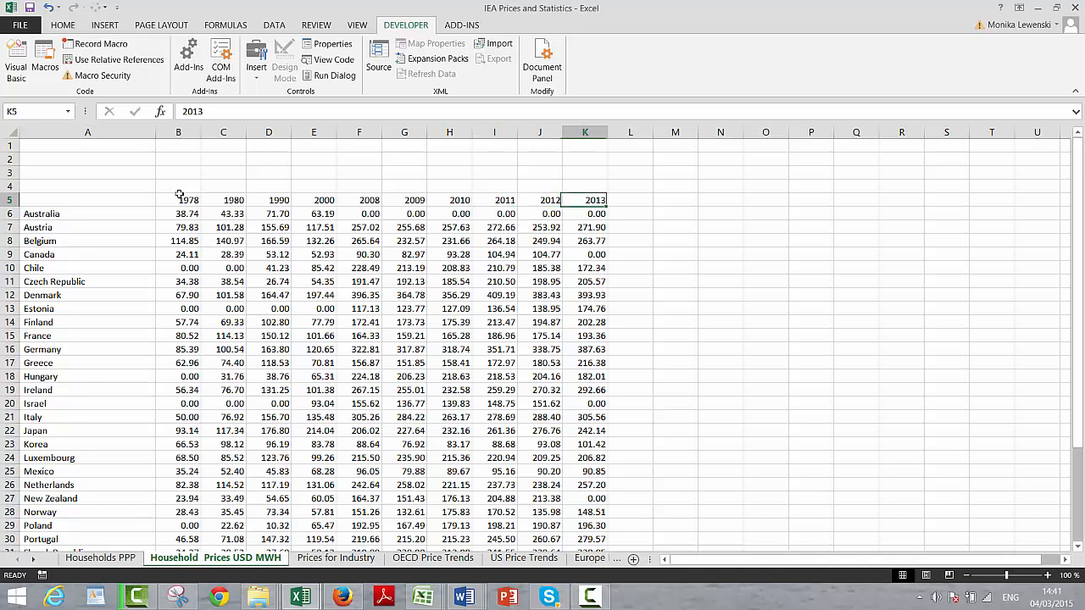
key("Left")
key("Left")
key("Left")
key("Left")
key("Left")
key("Left")
key("Left")
key("Left")
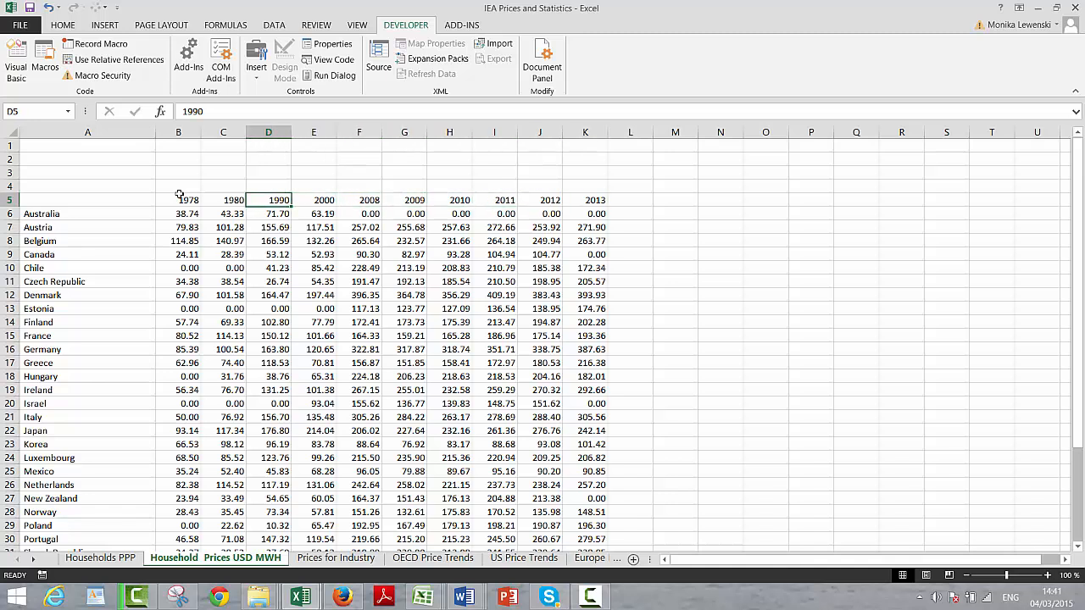
key("Right")
key("Right")
key("Right")
key("Right")
key("Right")
key("Right")
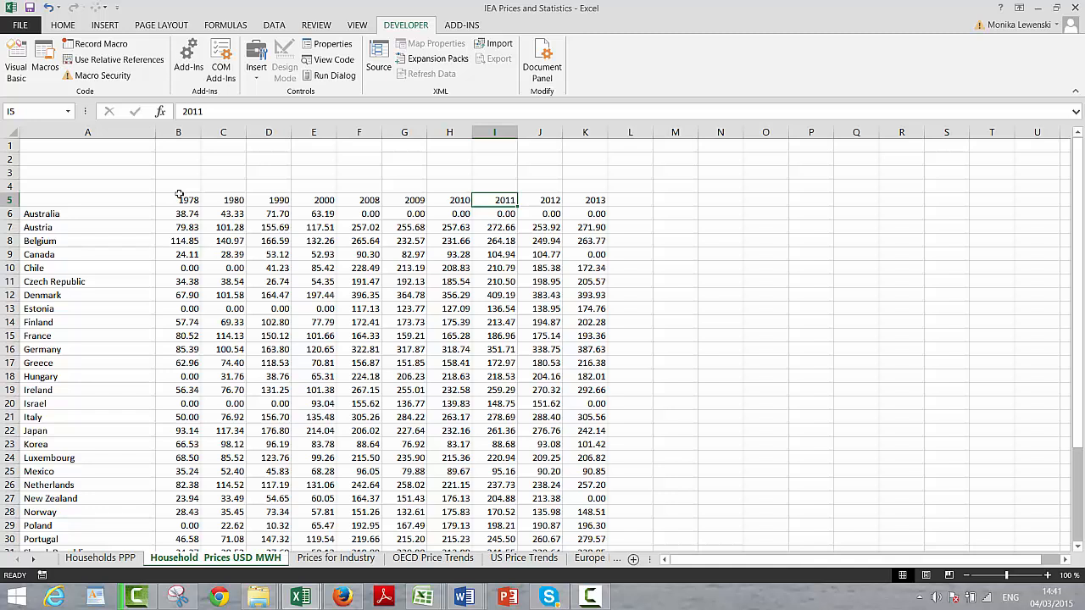
key("Left")
key("Left")
key("Left")
key("Left")
key("Left")
key("Left")
key("Left")
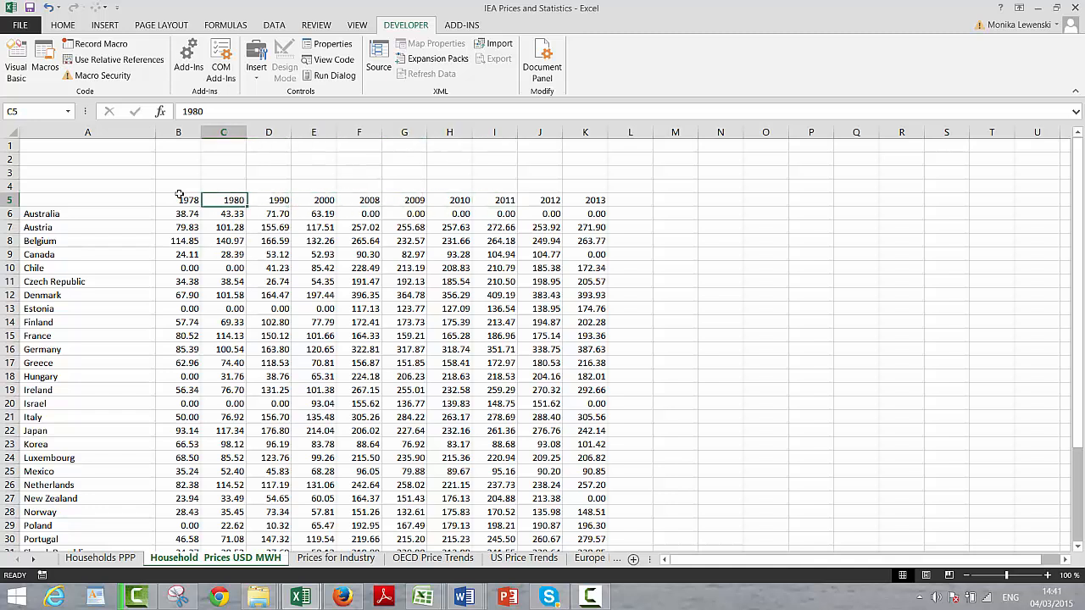
key("Right")
key("Right")
key("Right")
key("Right")
key("Right")
key("Right")
key("Right")
key("Right")
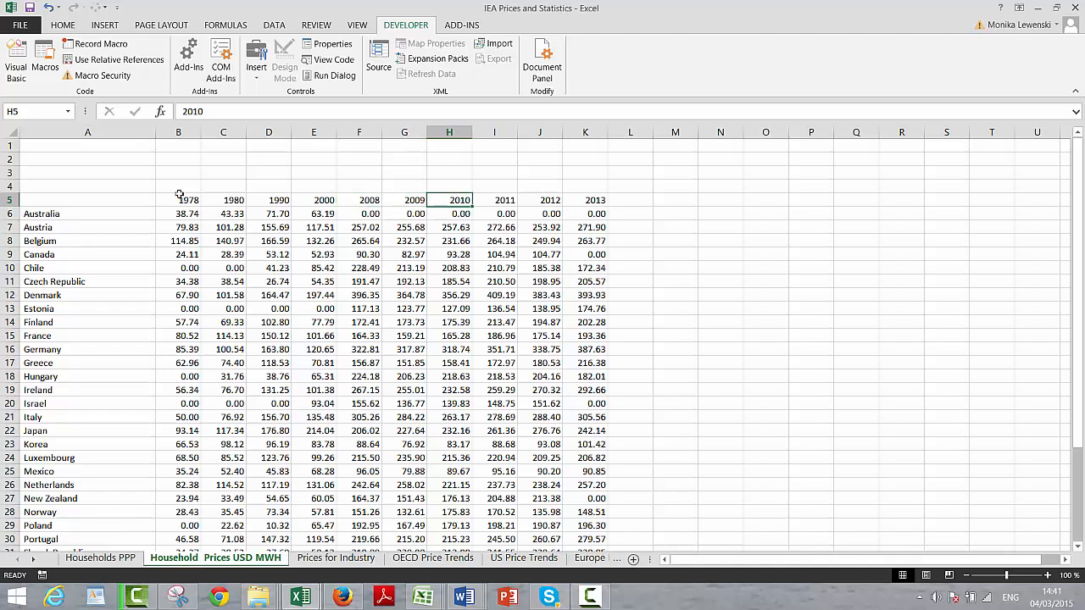
key("Left")
key("Left")
key("Left")
key("Left")
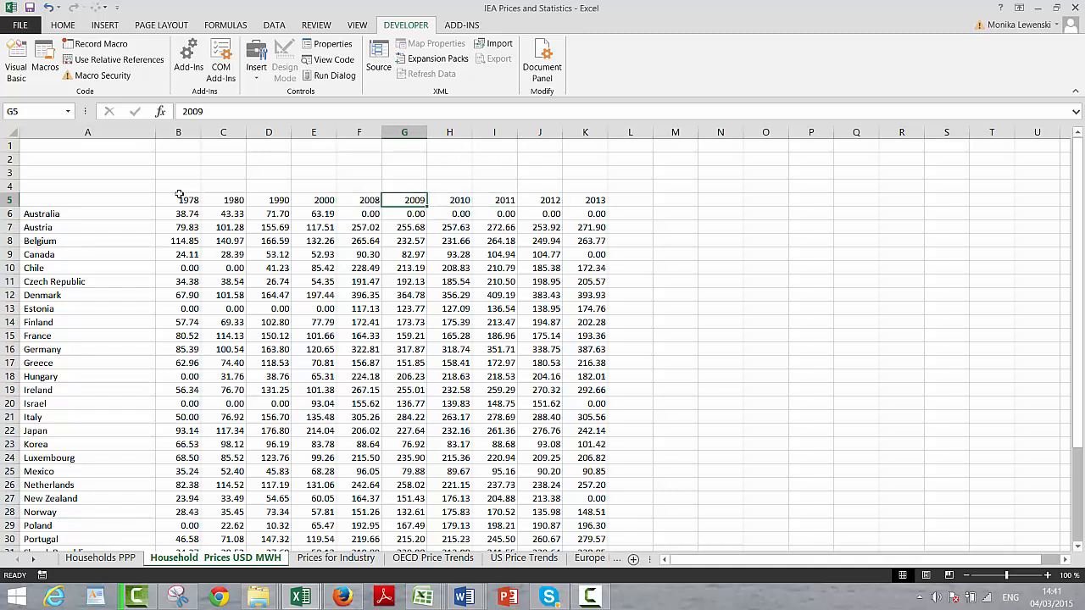
key("Left")
key("Left")
key("Right")
key("Right")
key("Right")
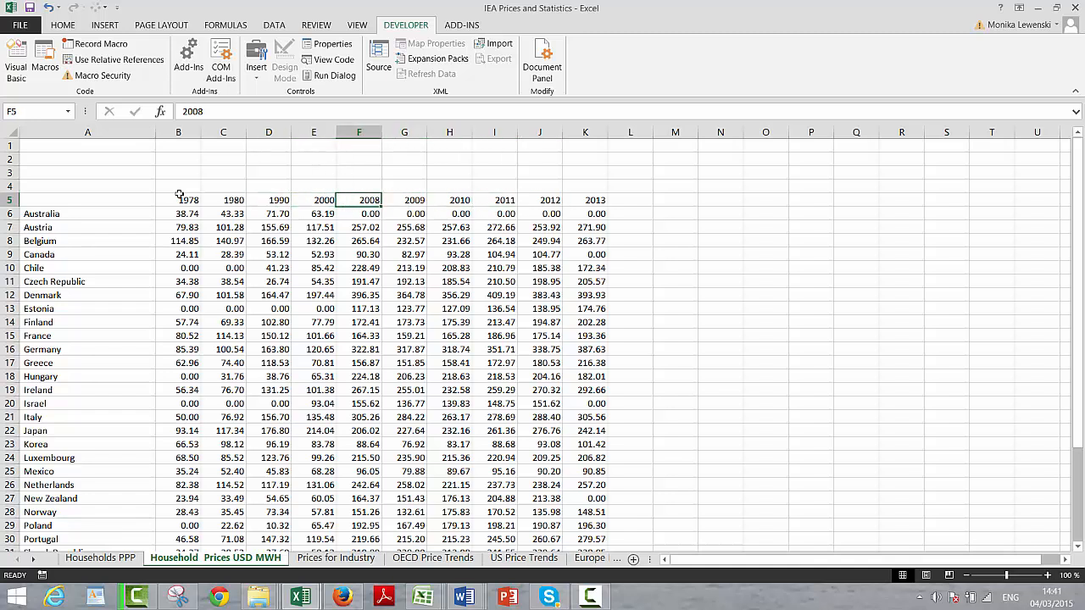
key("Left")
key("Left")
key("Left")
key("Left")
key("Left")
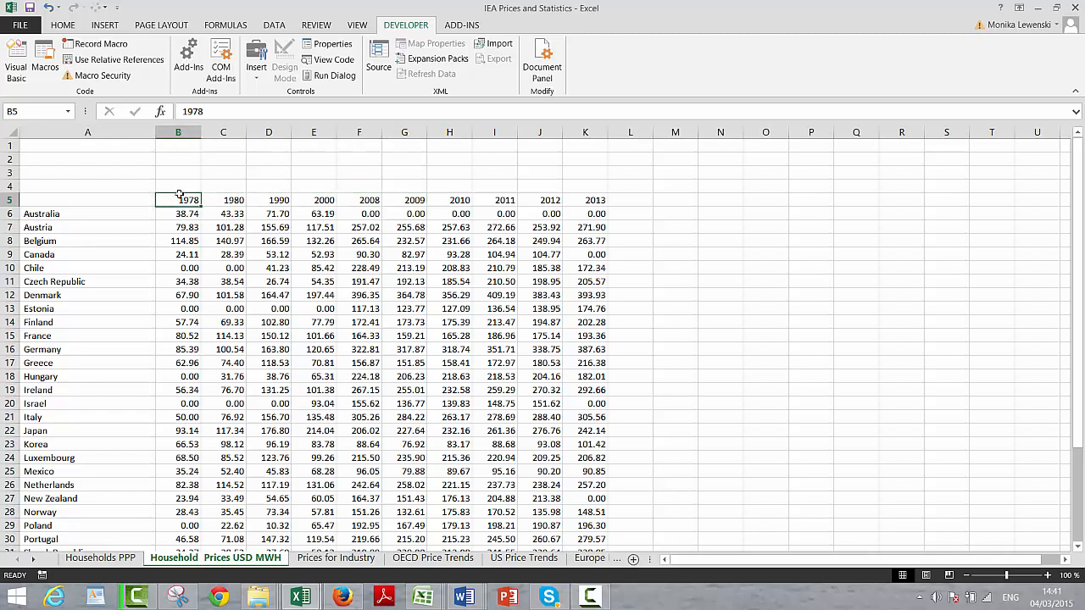
- Look over the Prices for Industry sheet from its lower country rows up to row 2
key("Up")
key("Up")
key("Up")
key("Up")
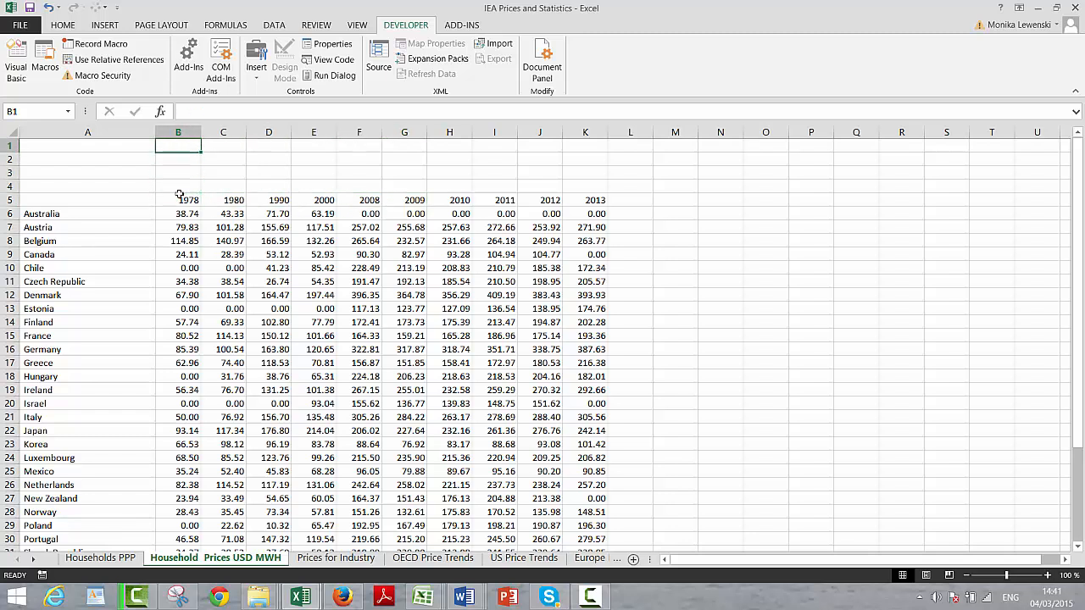
key("ctrl+Page_Down")
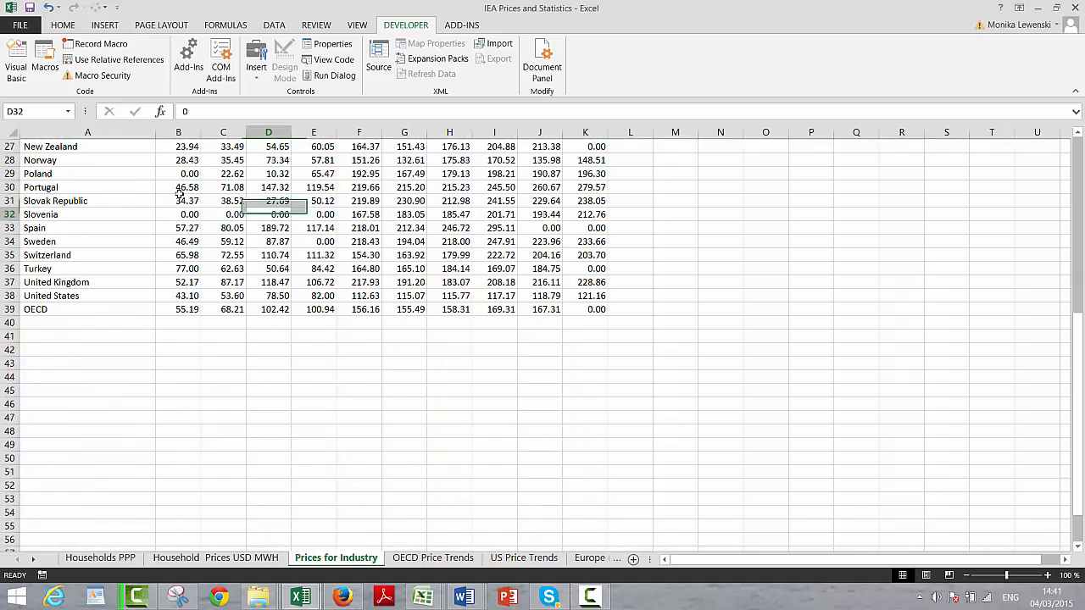
key("Up")
key("Up")
key("Up")
key("Up")
key("Up")
key("Up")
key("Up")
key("Up")
key("Up")
key("Up")
key("Up")
key("Up")
key("Up")
key("Up")
key("Up")
key("Up")
key("Up")
key("Up")
key("Up")
key("Up")
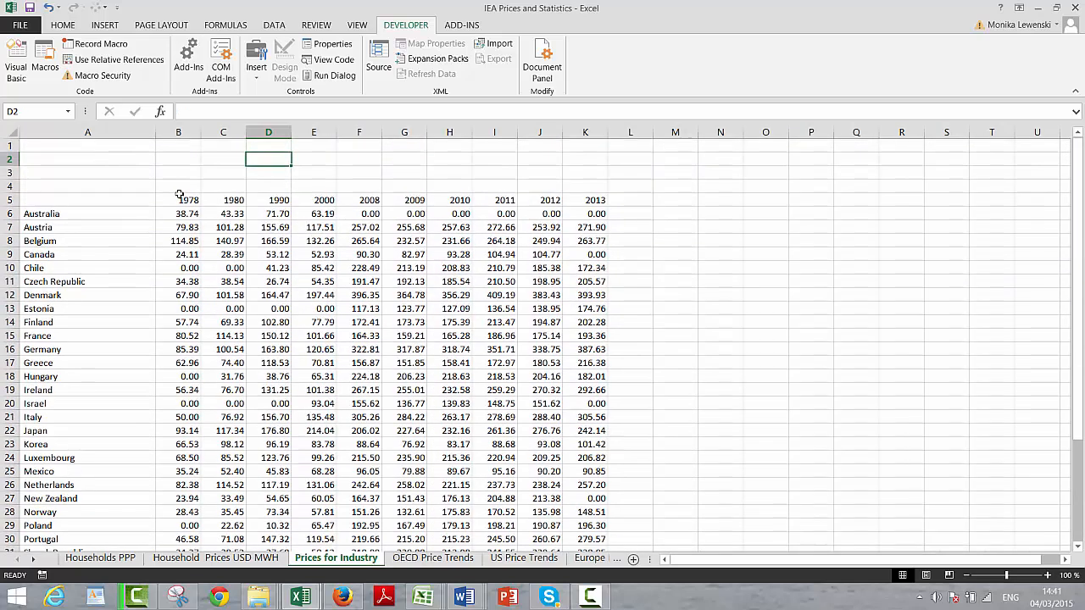
- Insert a combo box form control over cell A2 of the Household Prices USD MWH sheet, nearly as wide as column A
key("ctrl+Page_Up")
key("Down")
key("Left")
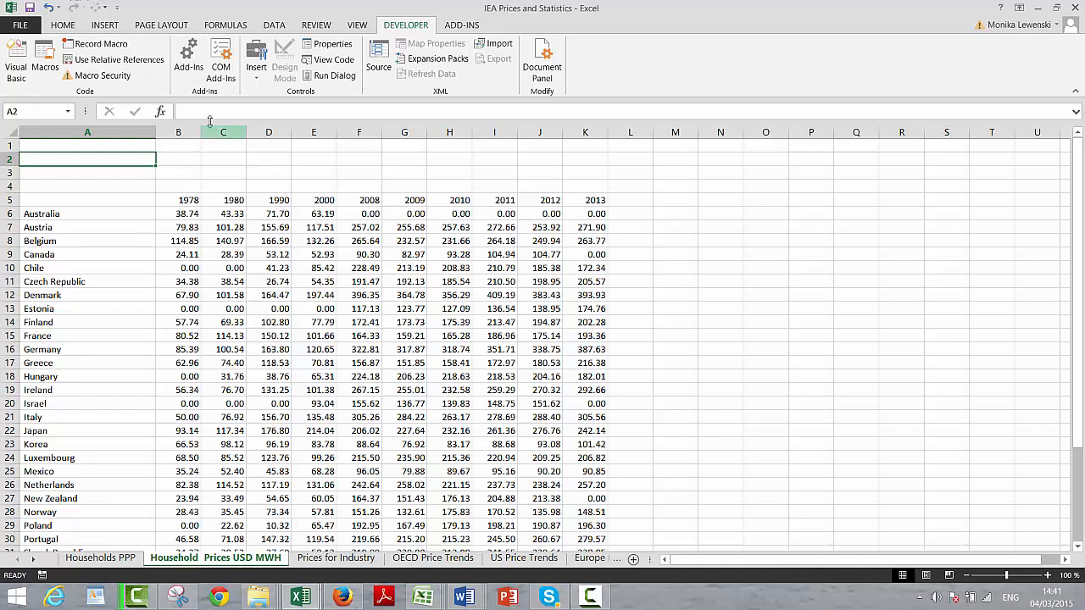
left_click(259, 59)
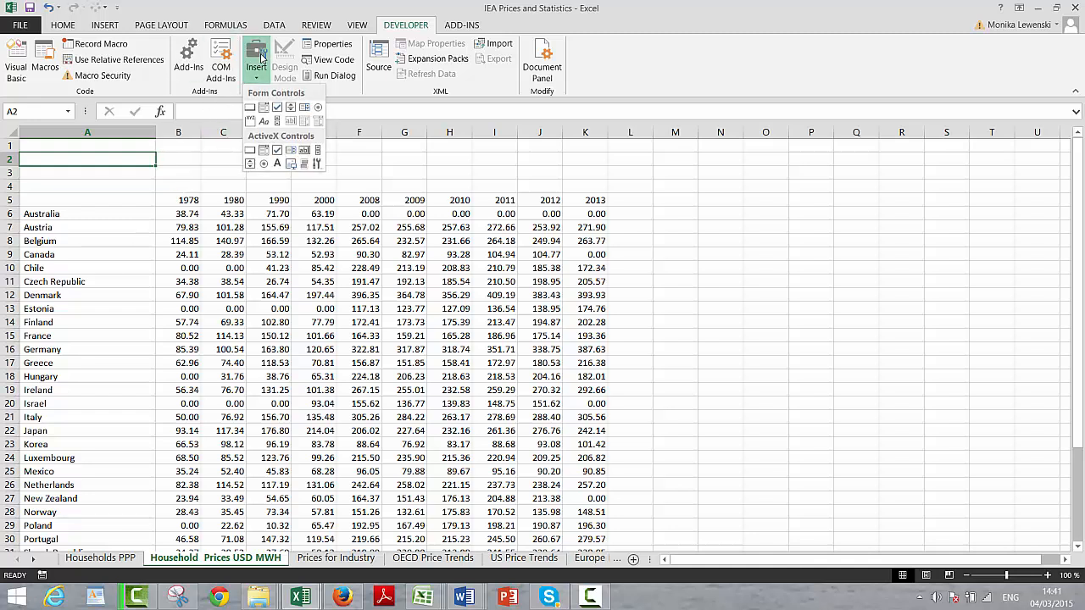
left_click(264, 107)
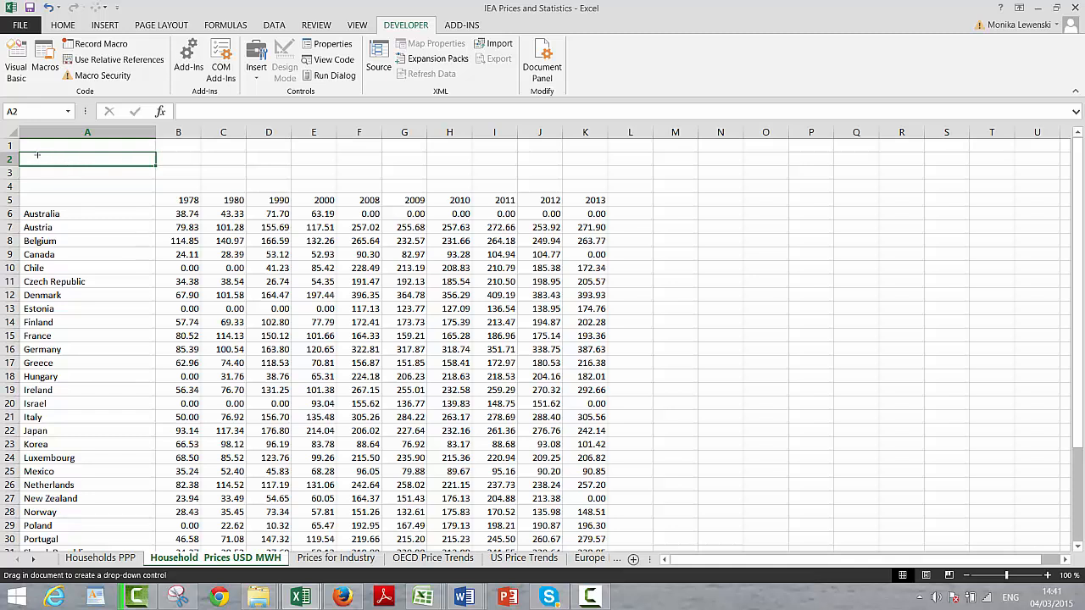
mouse_move(34, 153)
left_mouse_down()
mouse_move(119, 151)
mouse_move(152, 167)
left_mouse_up()
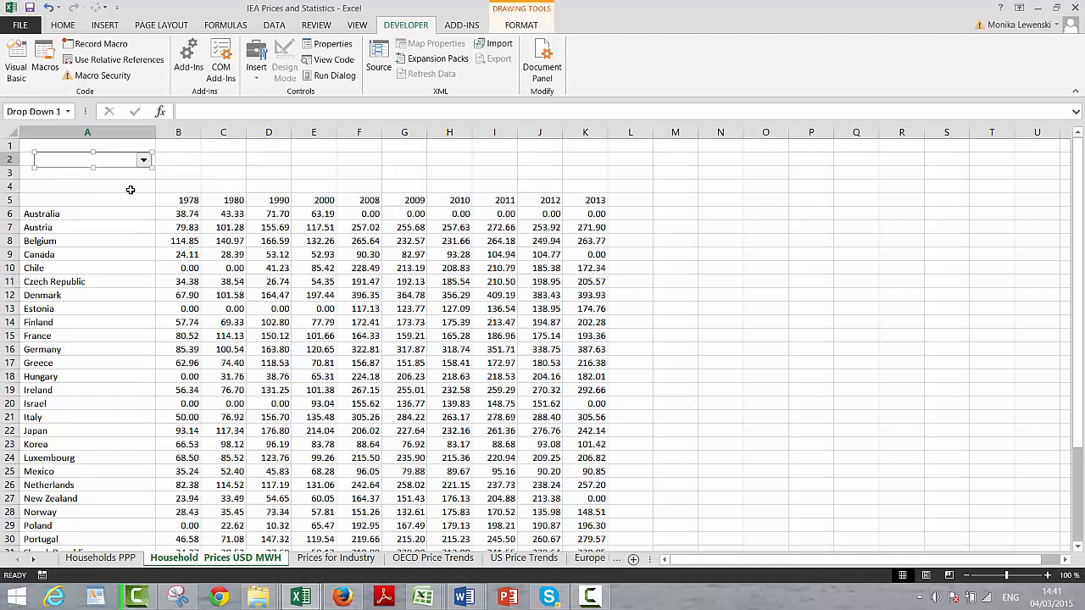
left_click(131, 190)
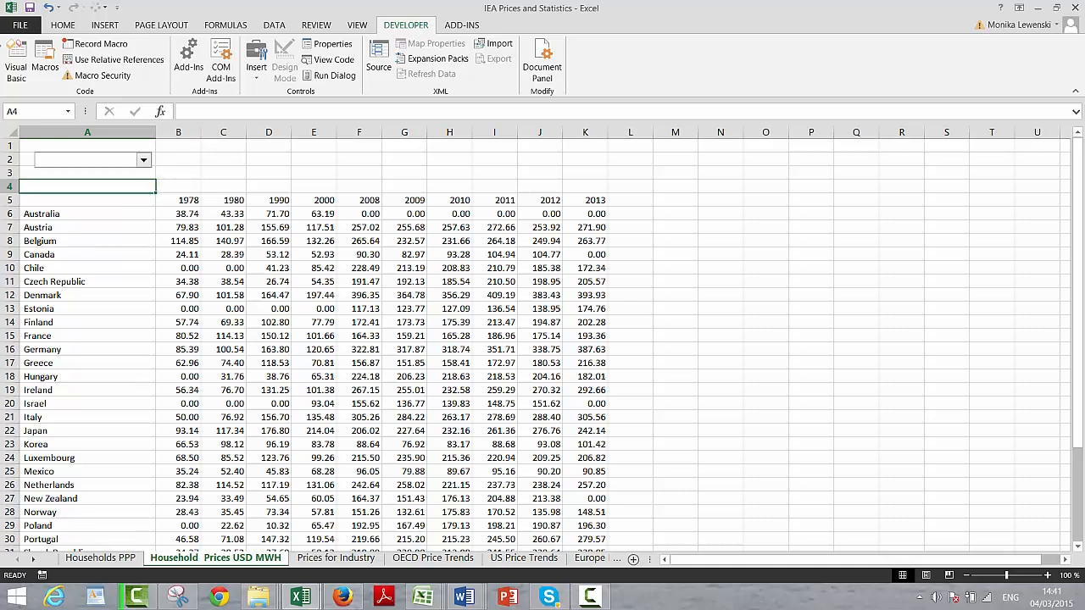
- Check in the ribbon customization options whether the Developer tab is enabled, and accept the settings
left_click(21, 25)
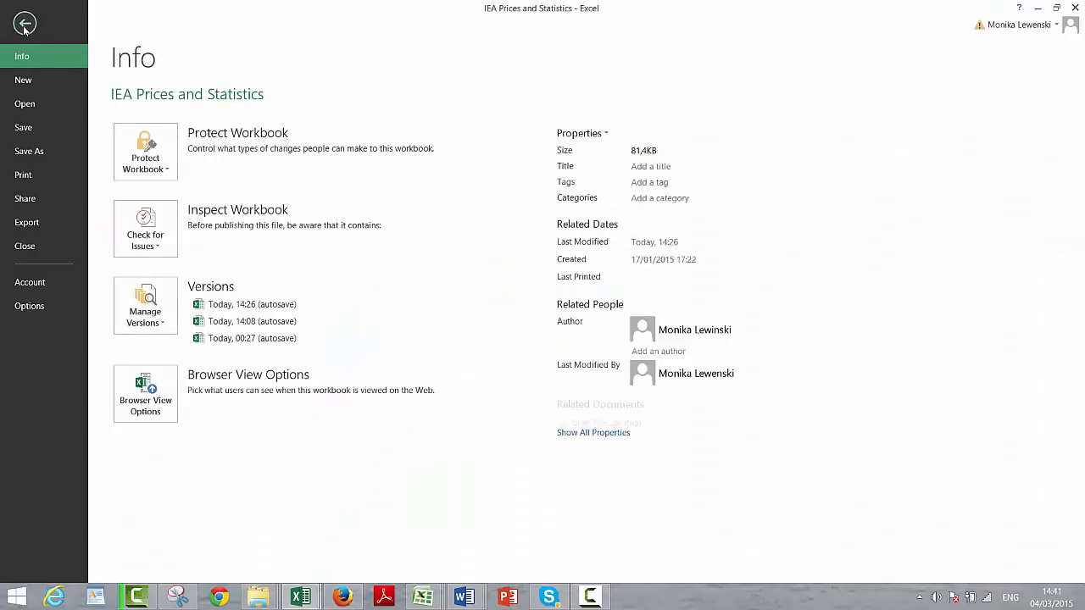
left_click(17, 306)
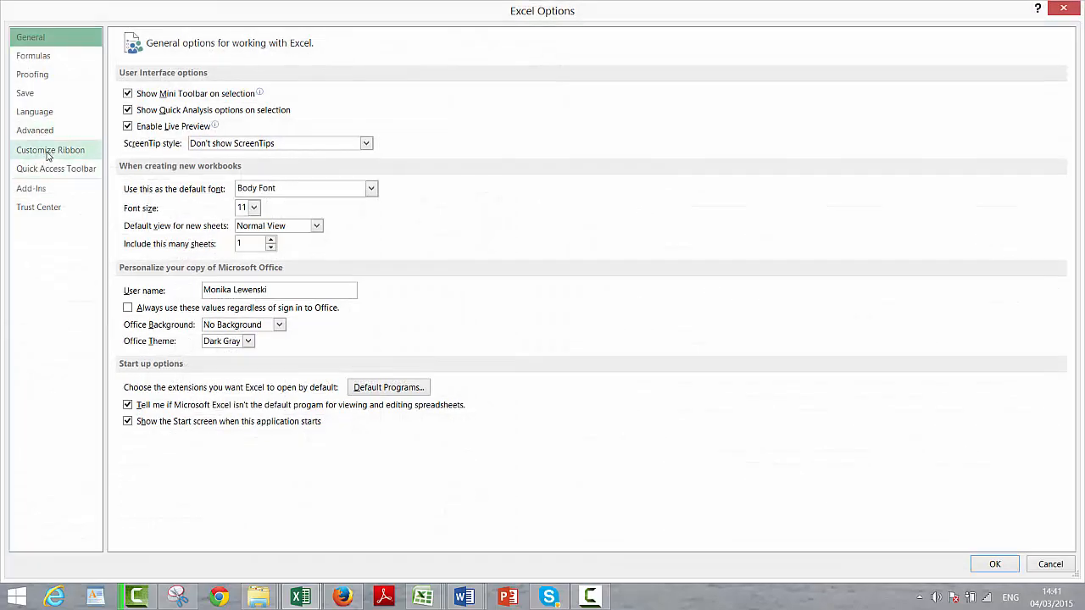
left_click(49, 152)
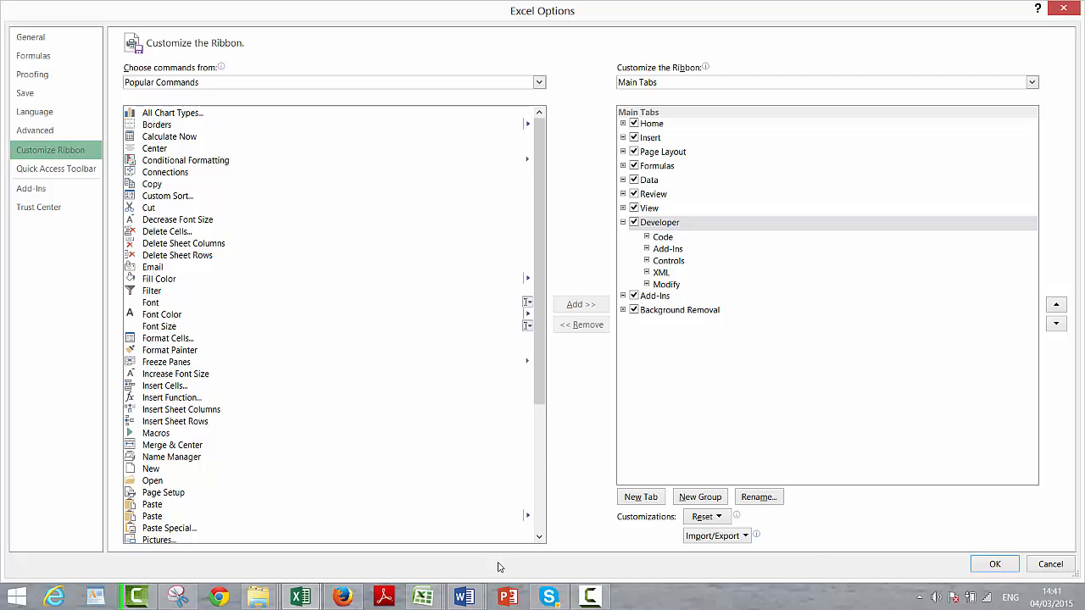
mouse_move(423, 600)
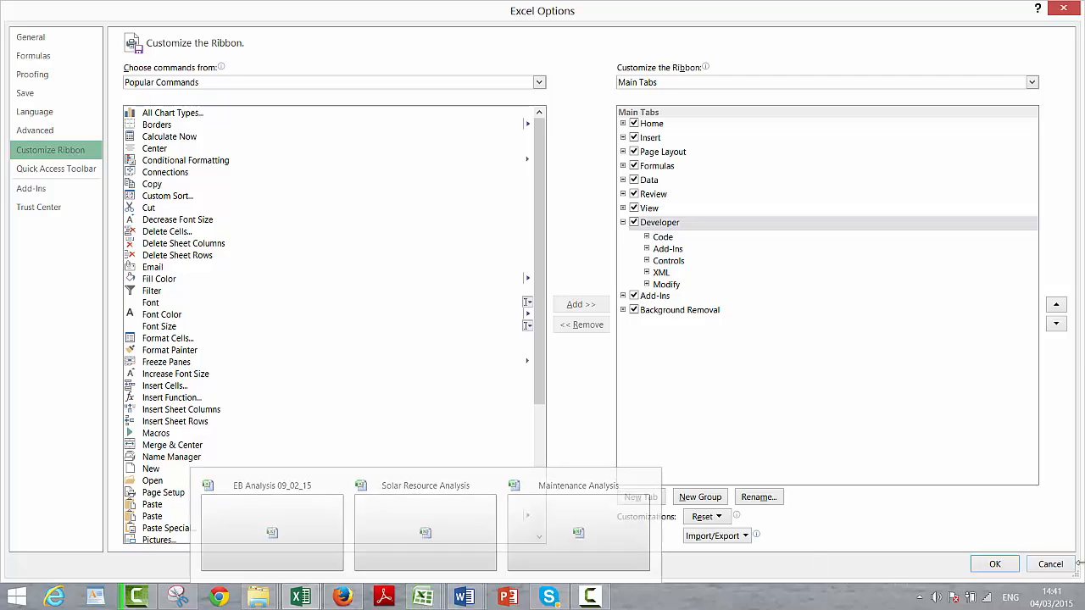
left_click(997, 565)
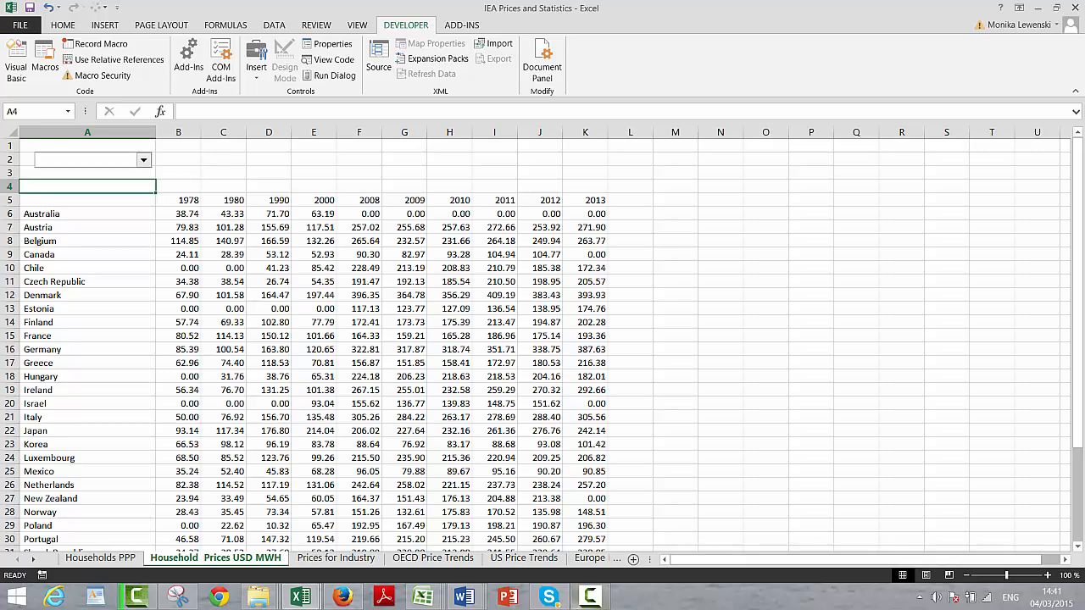
- Switch to the Maintenance Analysis workbook and check its popular Excel options for showing the Developer tab in the ribbon
left_click(428, 593)
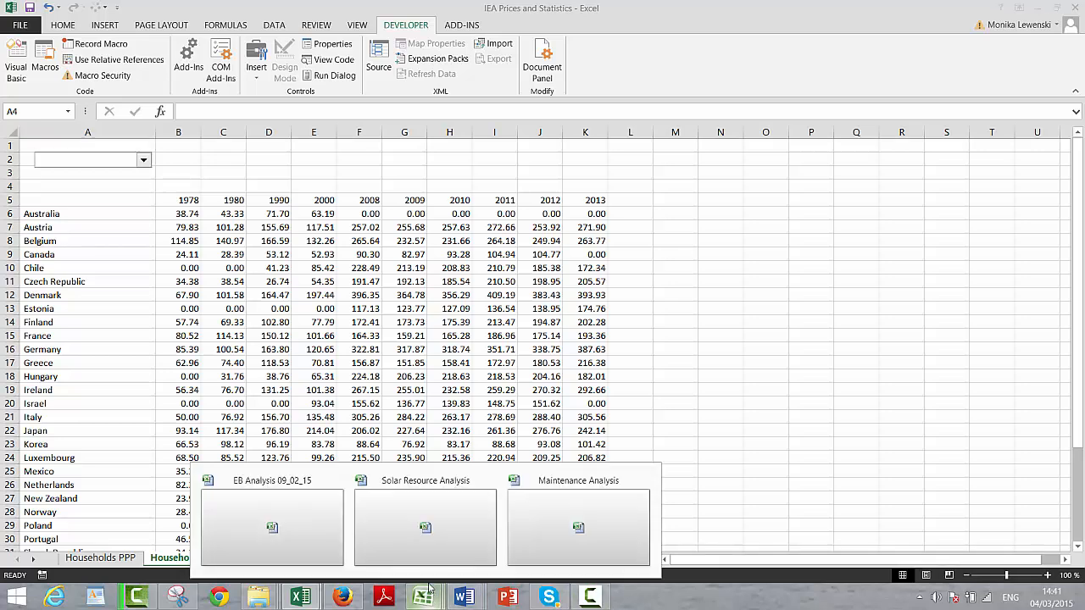
left_click(557, 513)
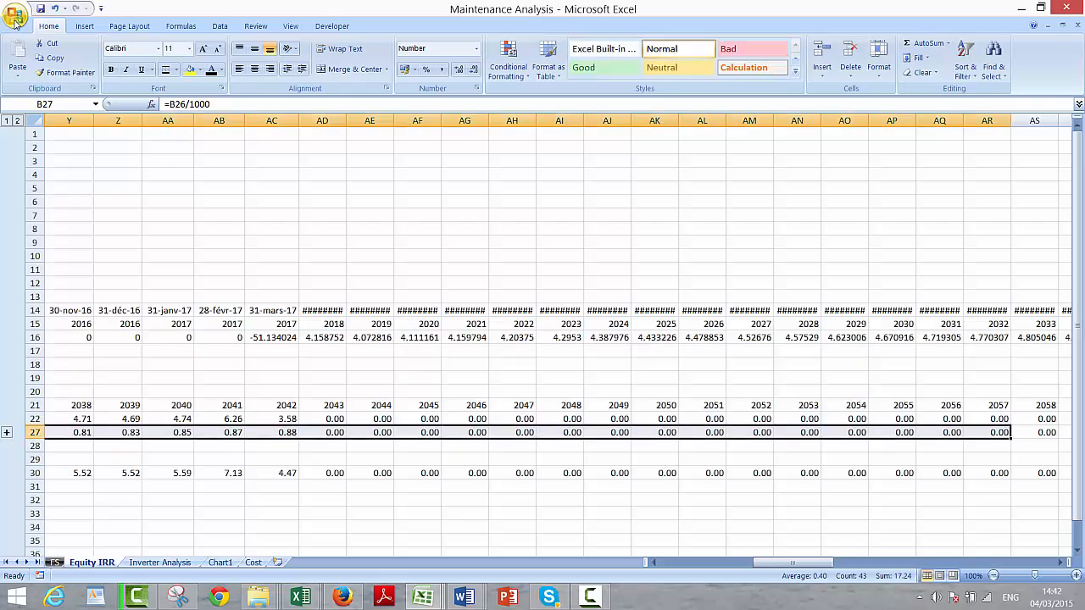
left_click(14, 23)
left_click(14, 24)
left_click(15, 23)
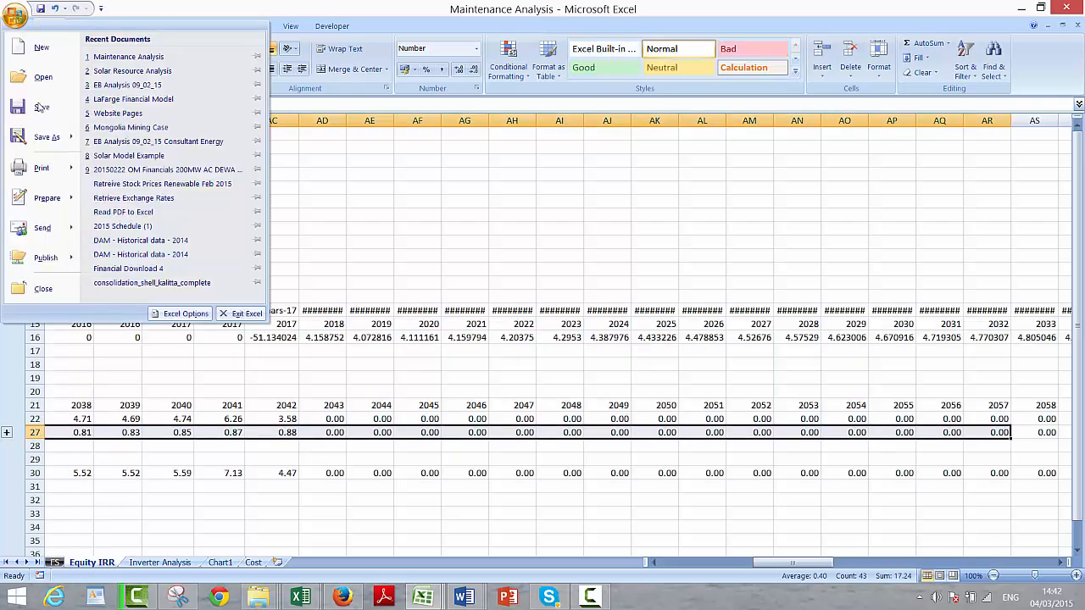
left_click(181, 315)
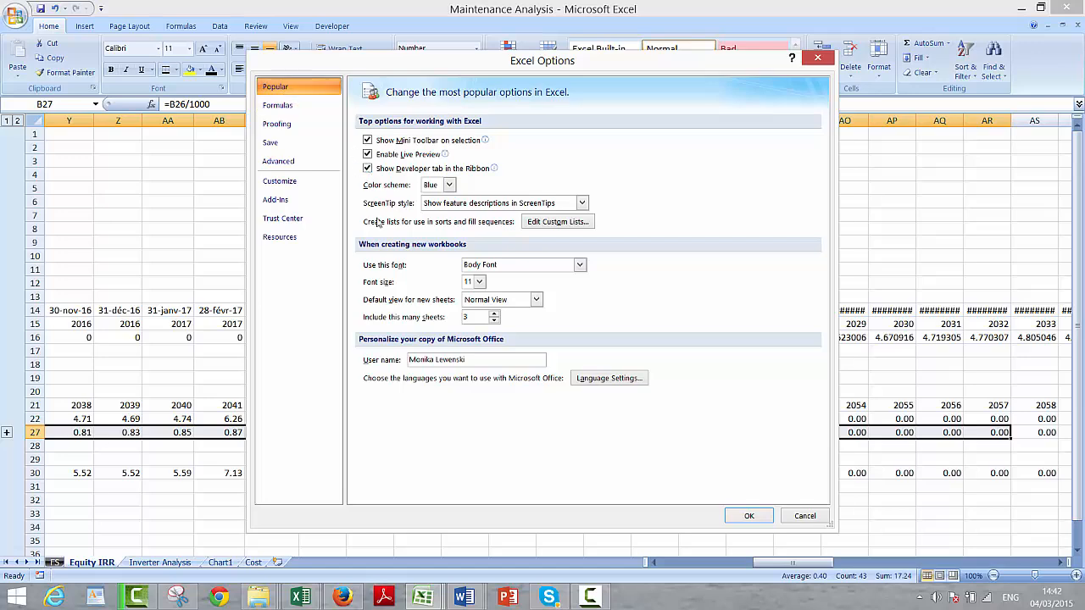
left_click(748, 516)
left_click(438, 242)
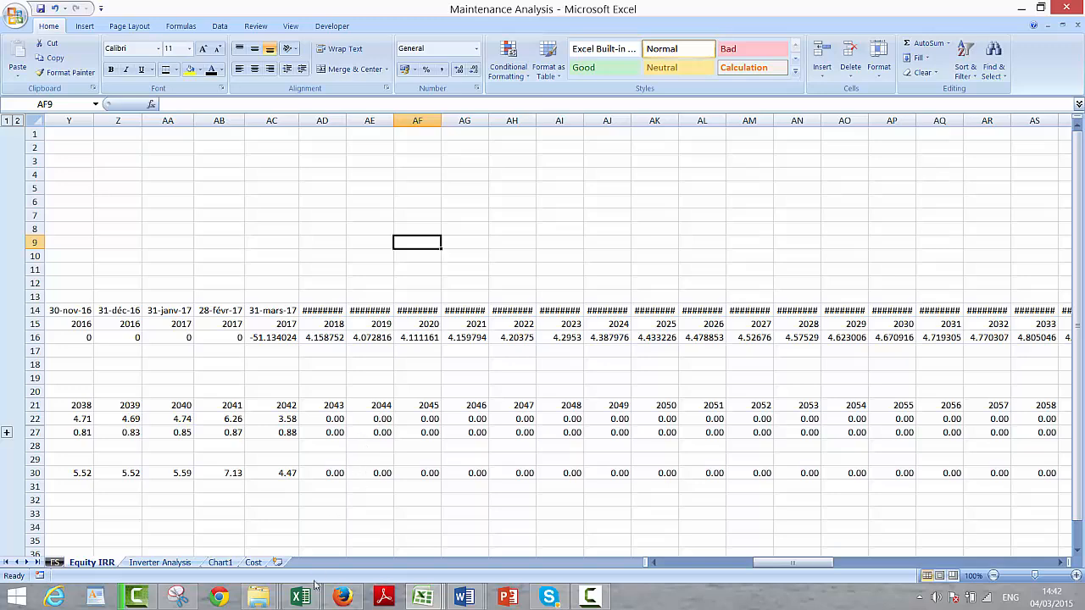
- Switch to the IEA Prices and Statistics workbook and set the combo box's input range to the country names in $A$6:$A$39
mouse_move(301, 596)
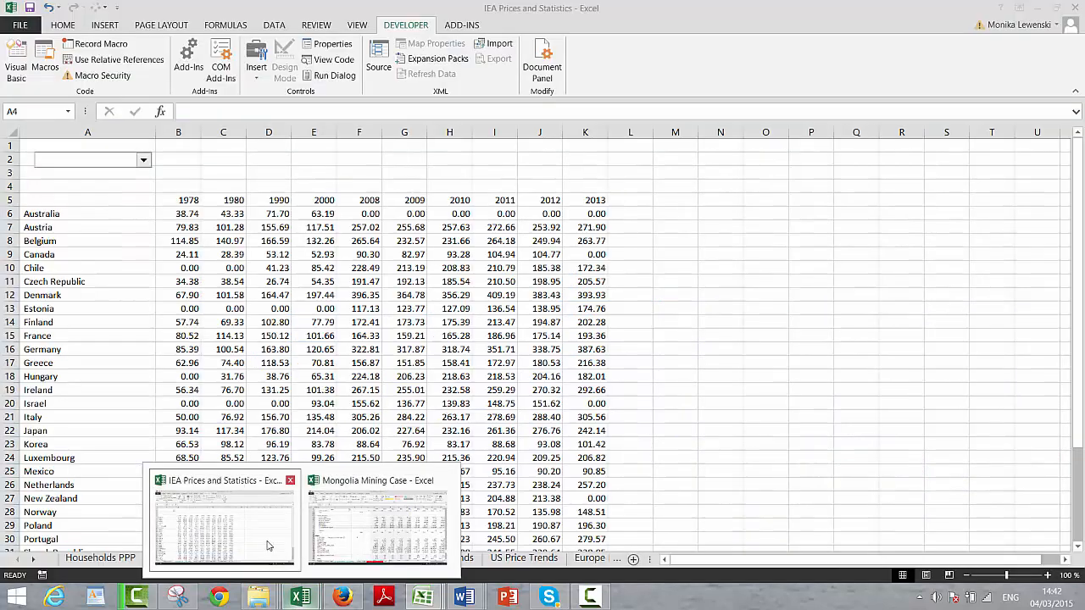
left_click(268, 545)
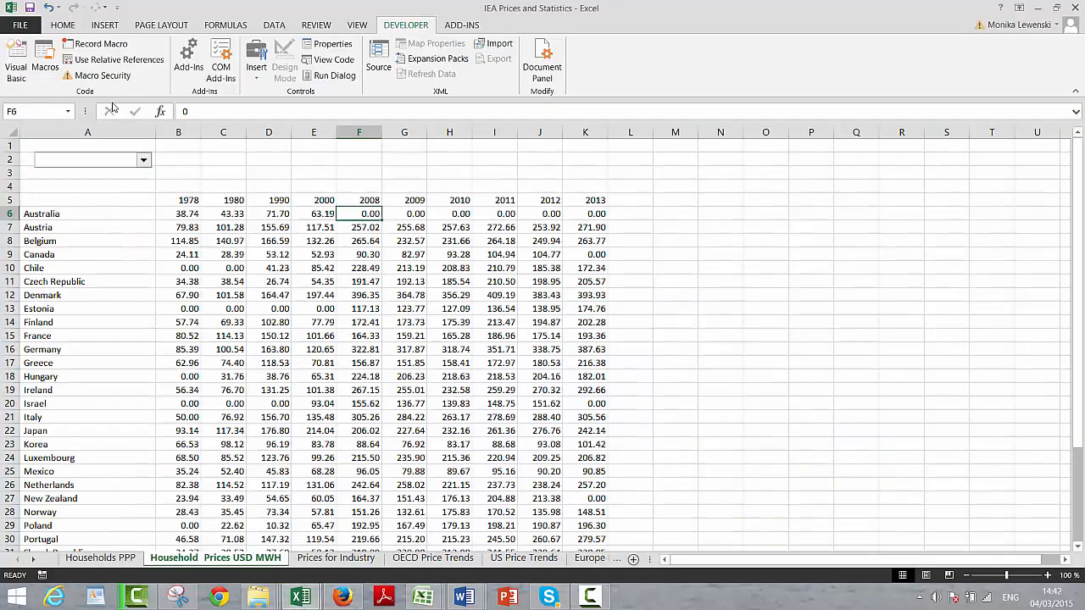
right_click(103, 170)
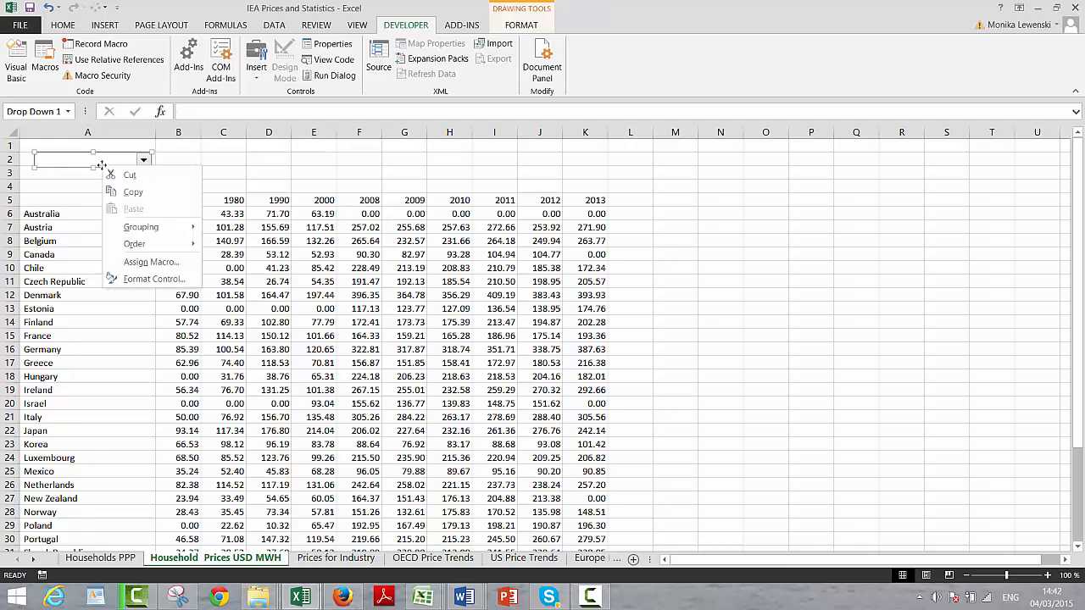
left_click(149, 279)
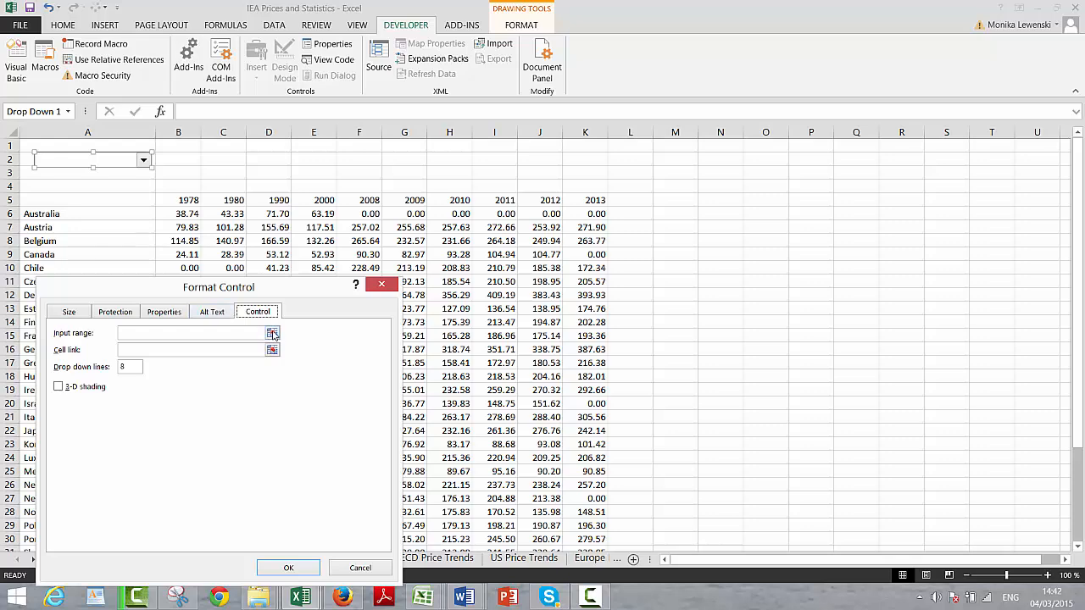
left_click(272, 334)
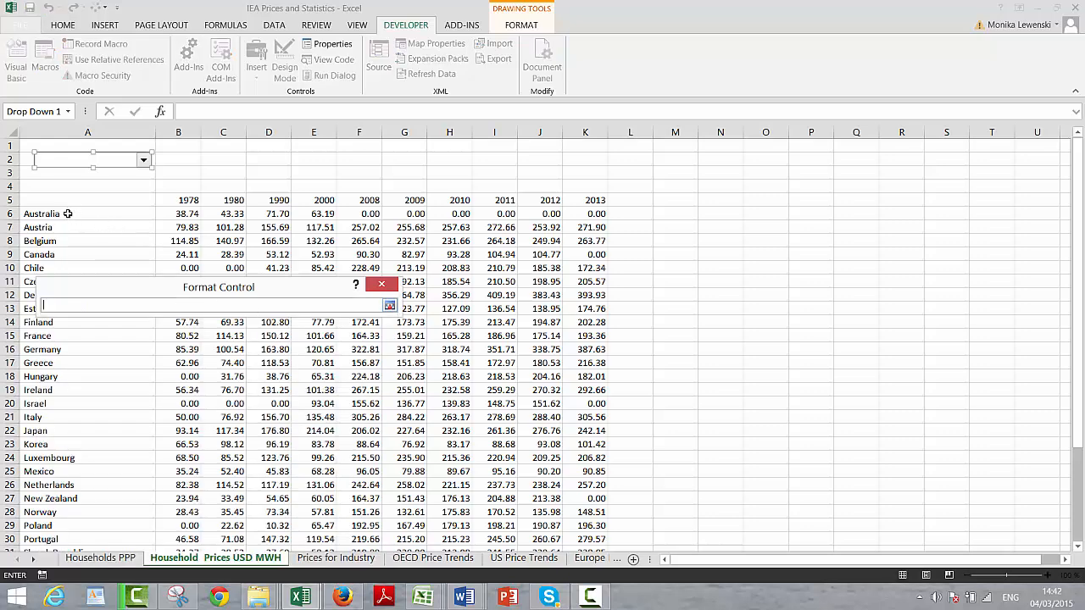
left_click_drag(68, 213, 55, 317)
key("Return")
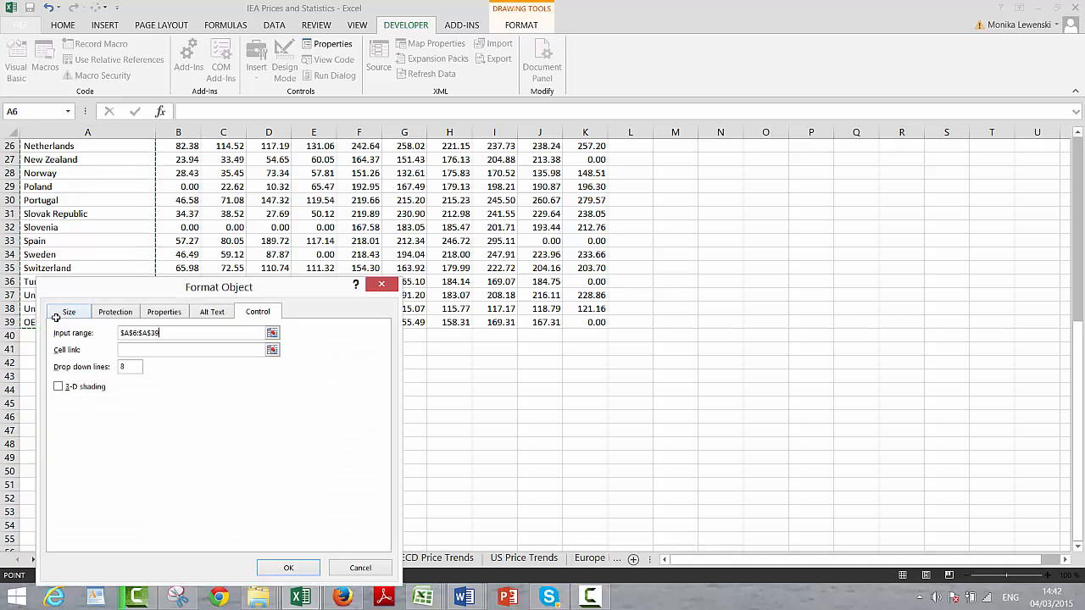
- Link the combo box to cell $C$2 and accept the control settings
left_click(272, 351)
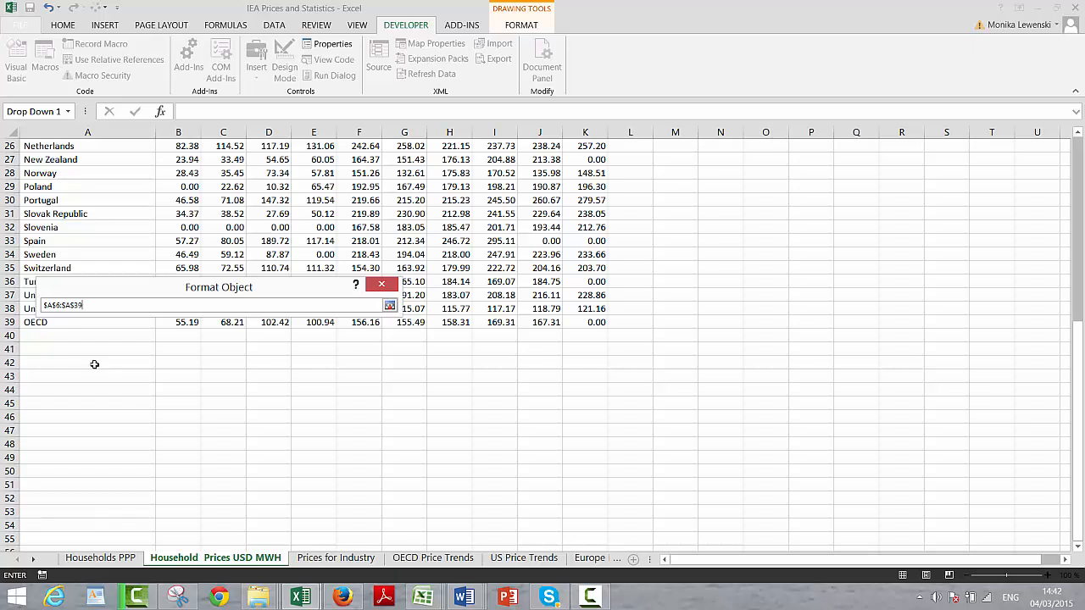
key("Return")
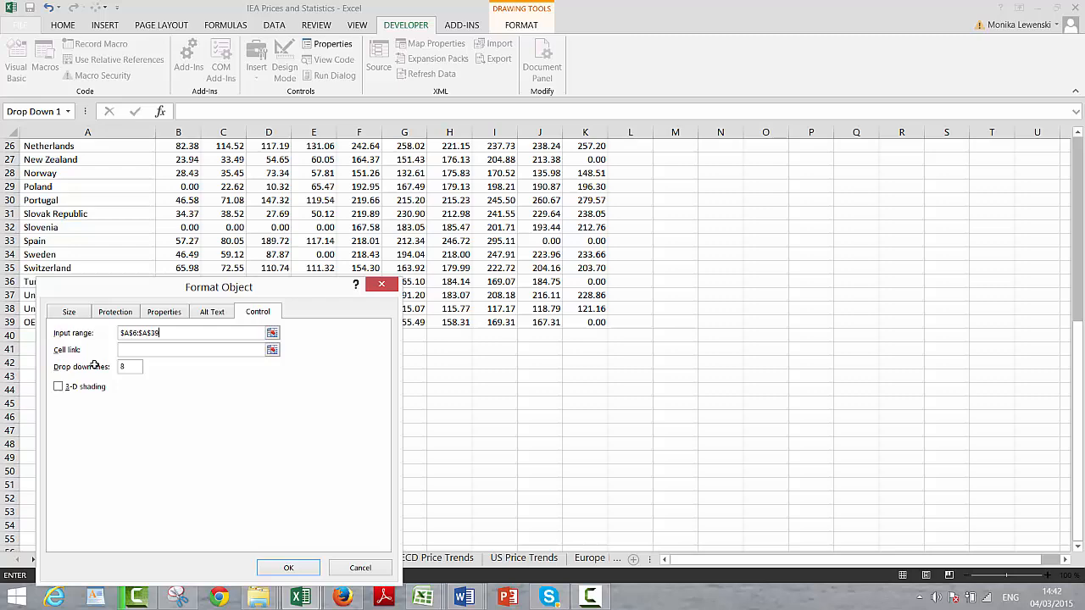
left_click(271, 350)
scroll(273, 353, "up", 8)
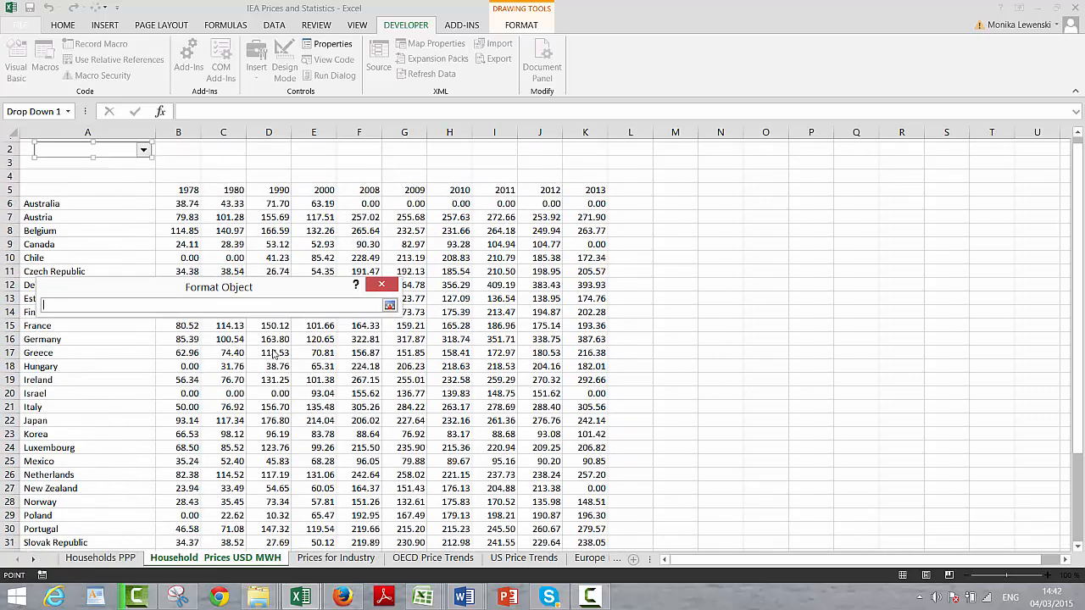
left_click(216, 157)
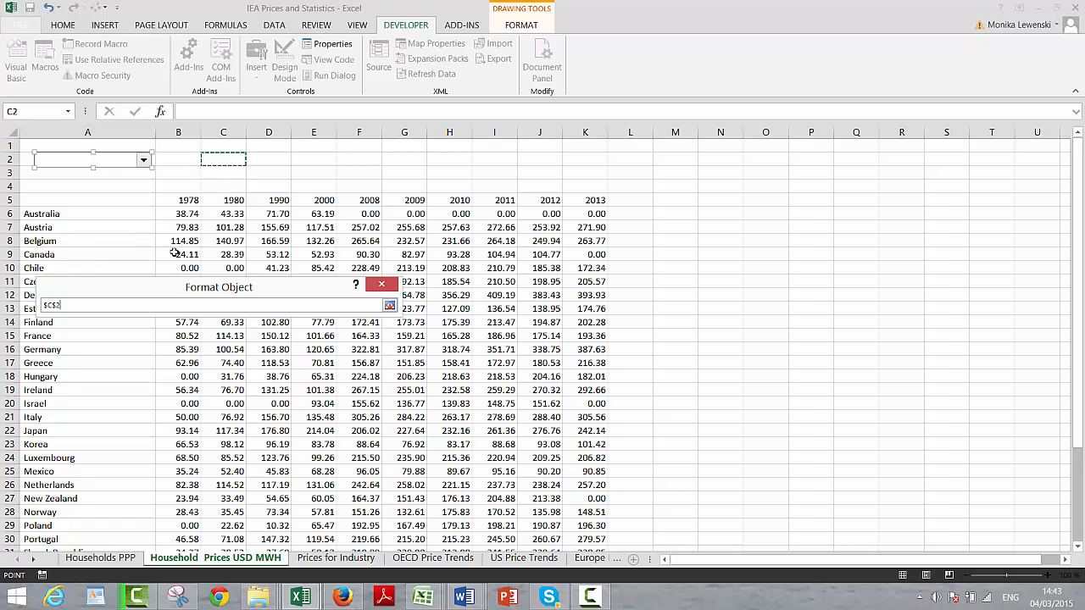
key("Return")
left_click(287, 568)
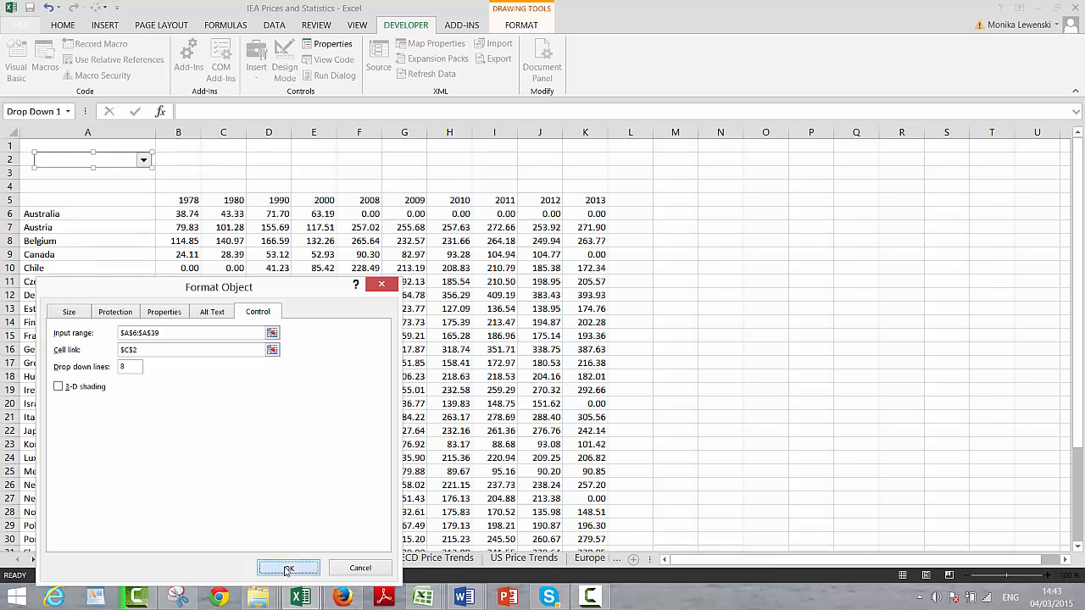
left_click(193, 322)
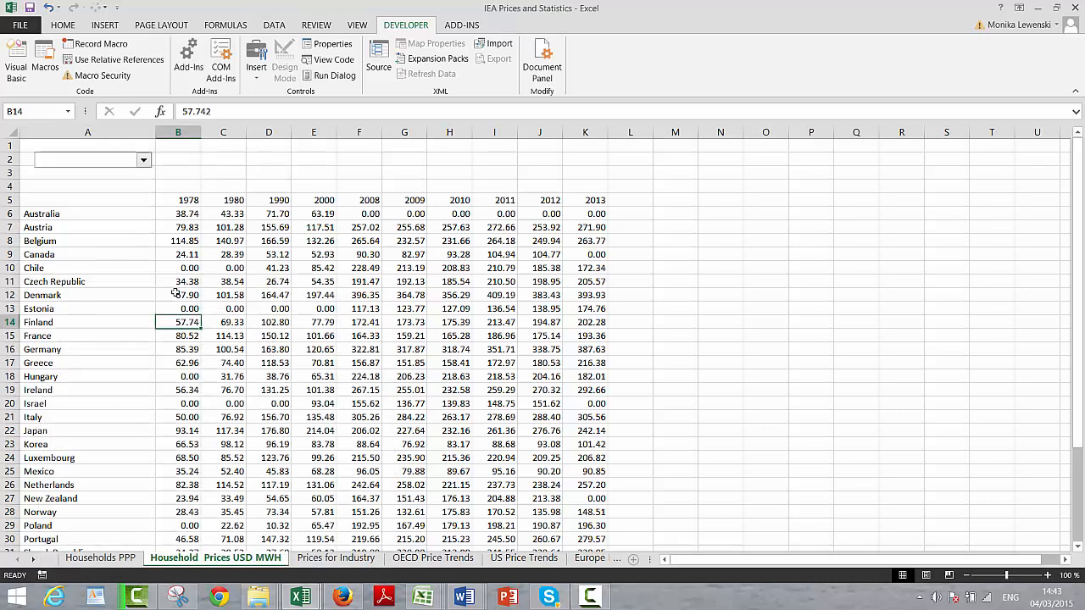
- Try the combo box with Belgium, and set it to Chile
left_click(144, 164)
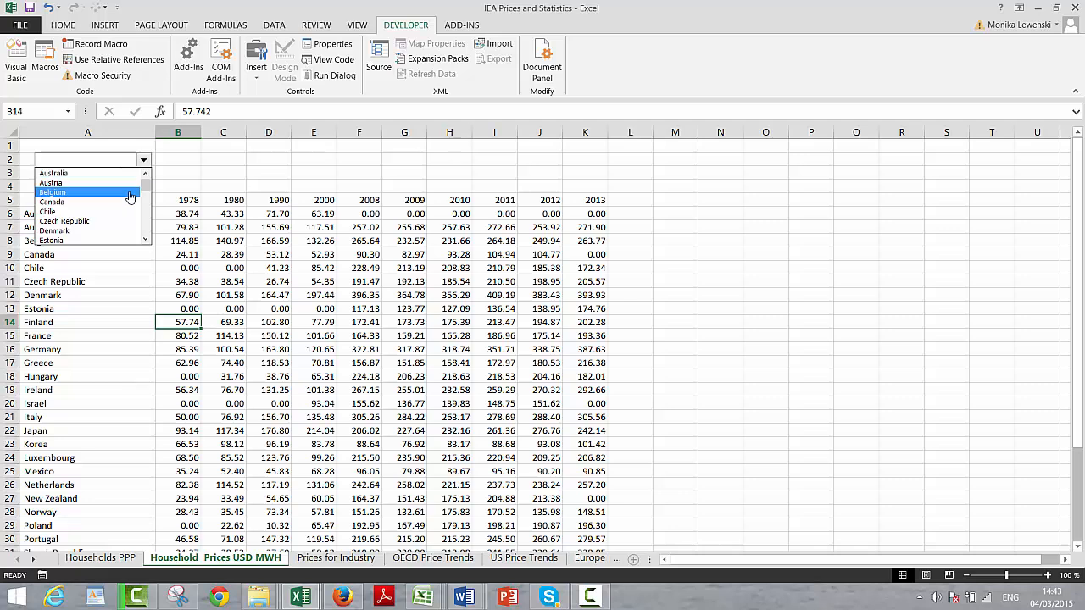
left_click(130, 198)
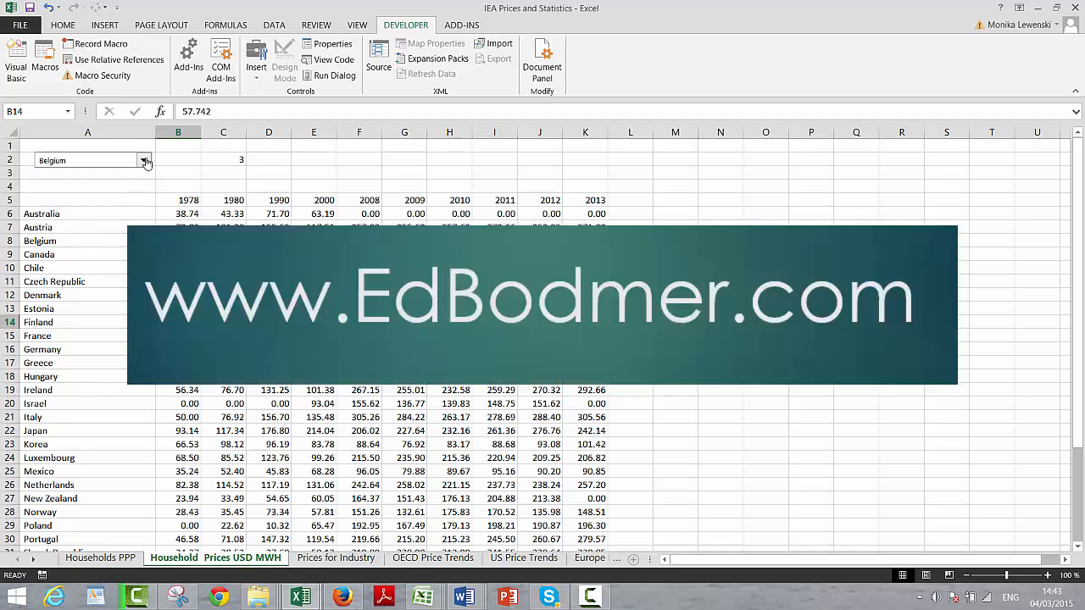
left_click(146, 163)
left_click(115, 200)
- Enter =INDEX(A6:A39;$C$2) in cell A41 to return the selected country's name
key("Page_Down")
key("Left")
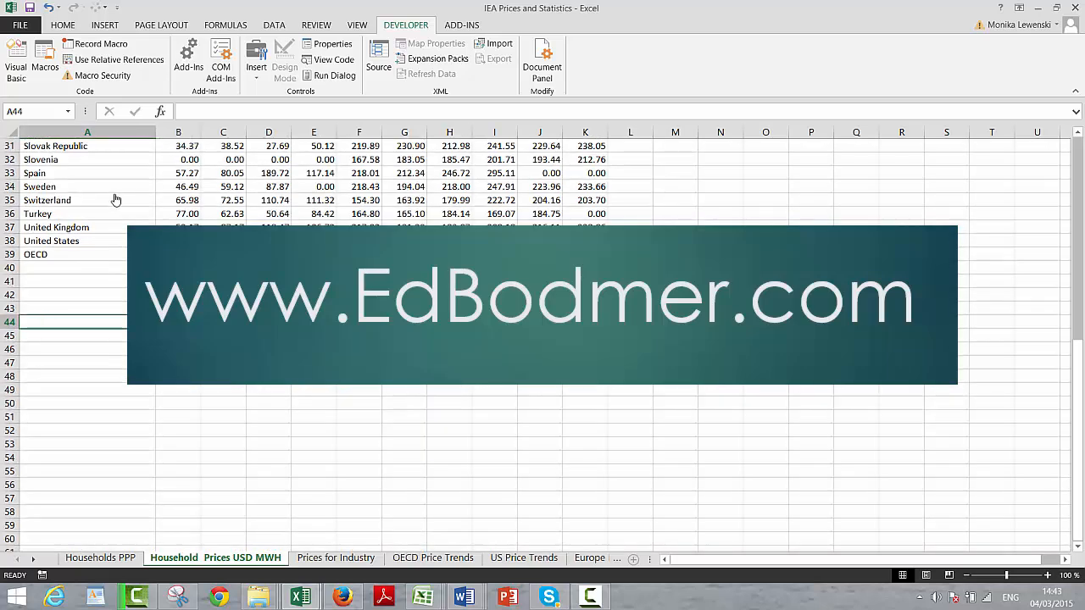
key("Up")
key("Up")
key("Up")
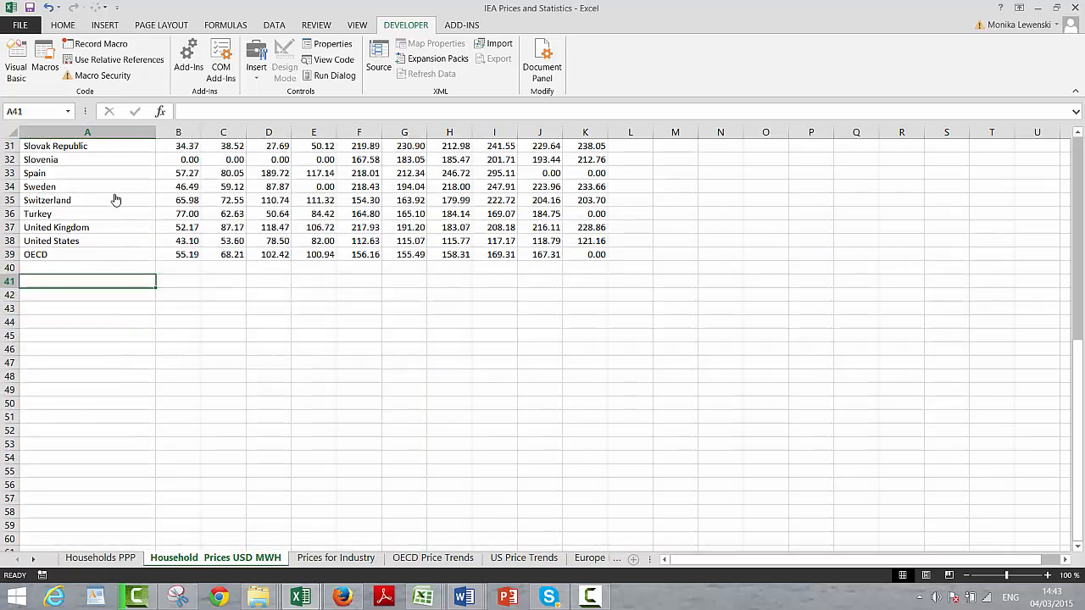
type("=index(")
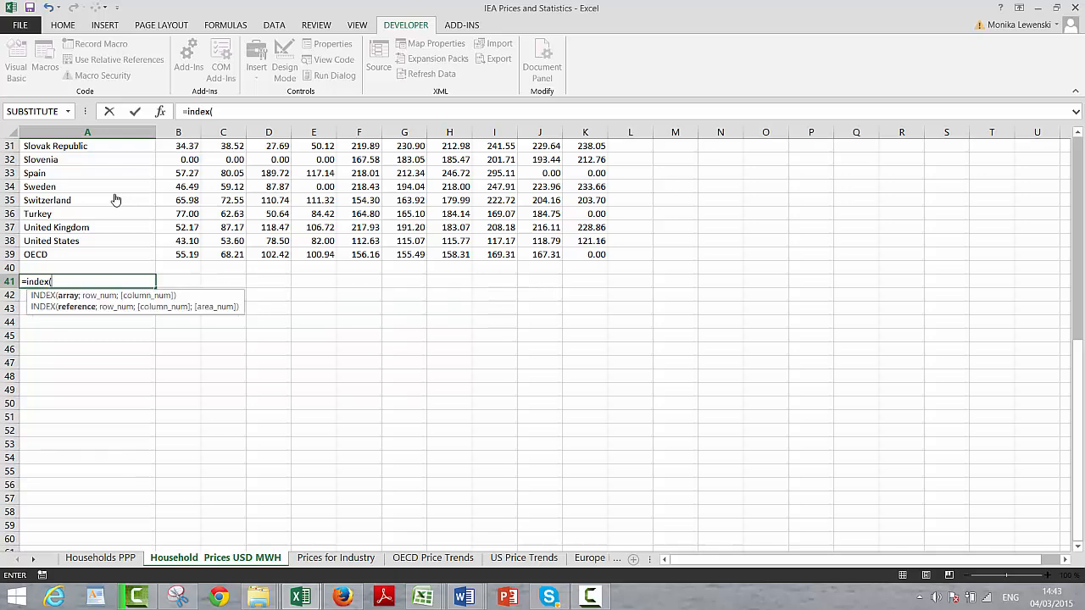
key("Up")
key("Up")
key("Up")
key("Up")
key("Down")
key("Down")
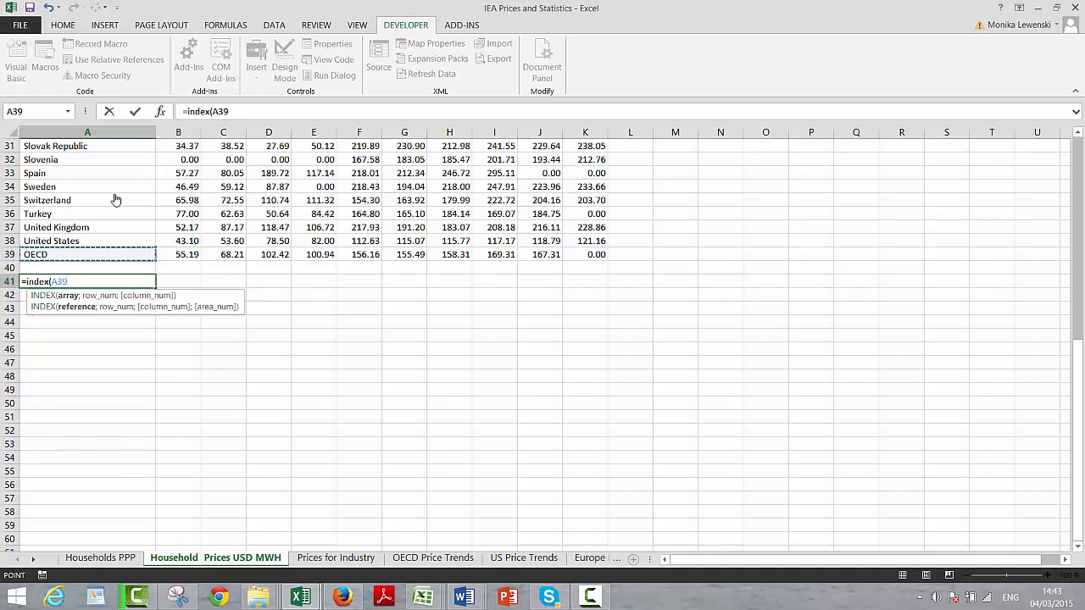
key("shift+Page_Up")
key("shift+Up")
key("shift+Up")
key("shift+Up")
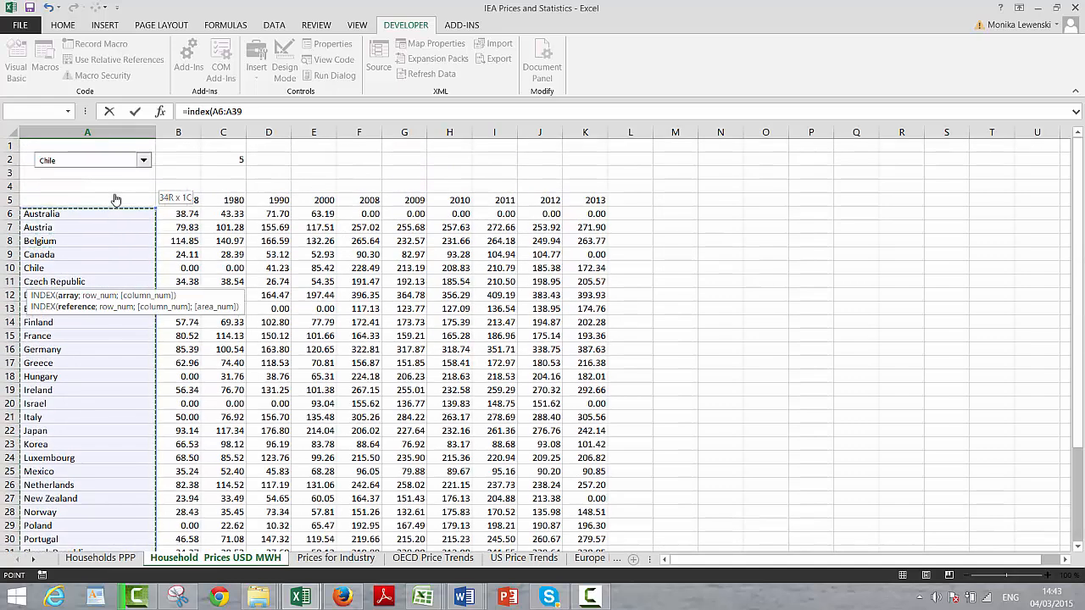
type(";")
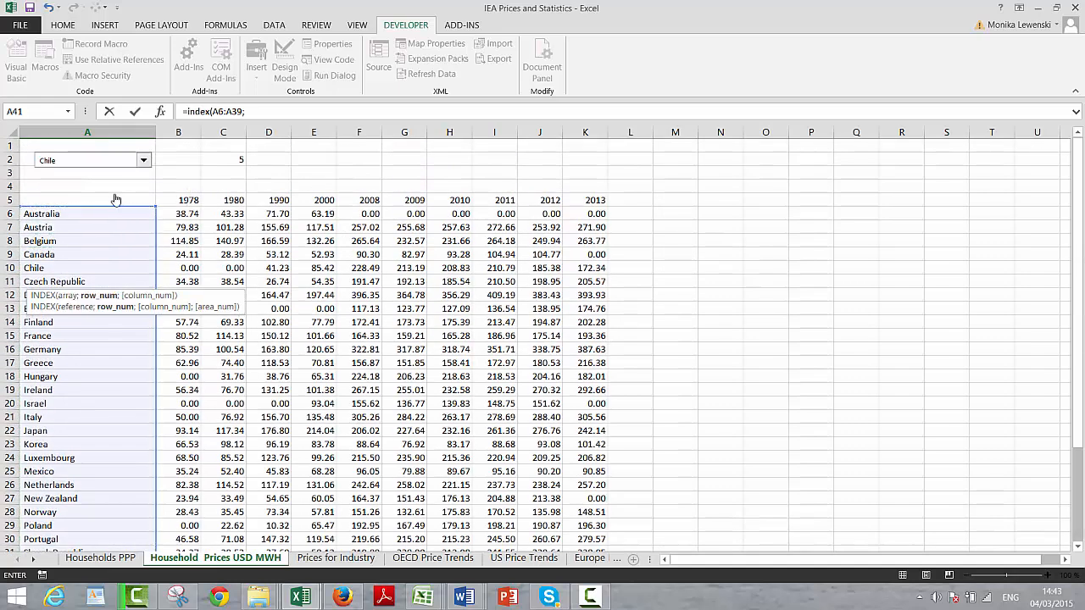
left_click(228, 160)
key("F4")
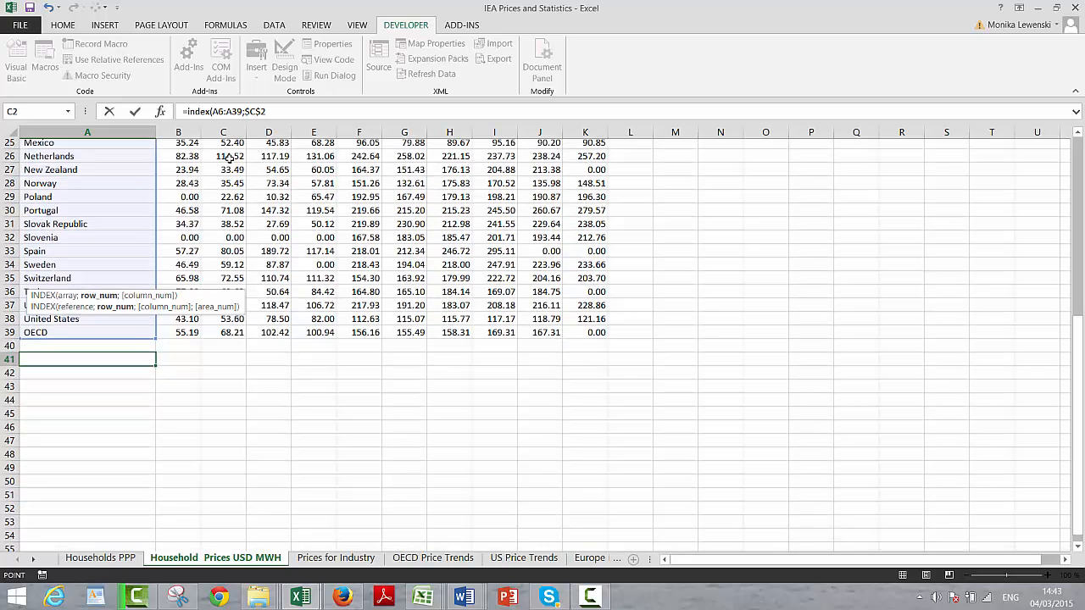
key("ctrl+Return")
- Fill the INDEX formula from A41 across the year columns to K41
key("shift+Right")
key("shift+Right")
key("shift+Right")
key("shift+Right")
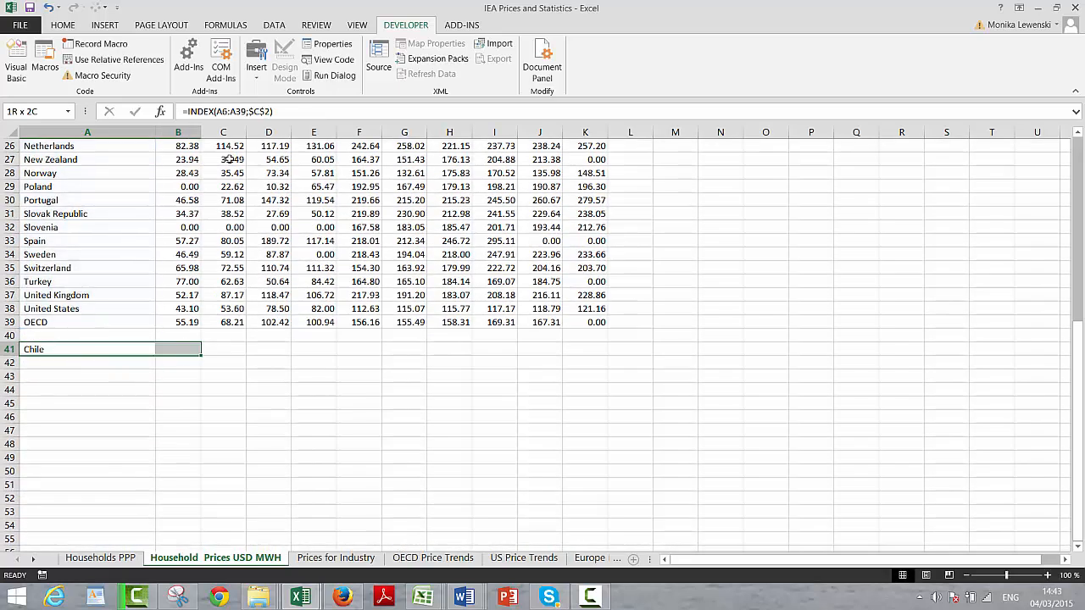
key("shift+Right")
key("shift+Right")
key("shift+Right")
key("shift+Right")
key("shift+Right")
key("shift+Right")
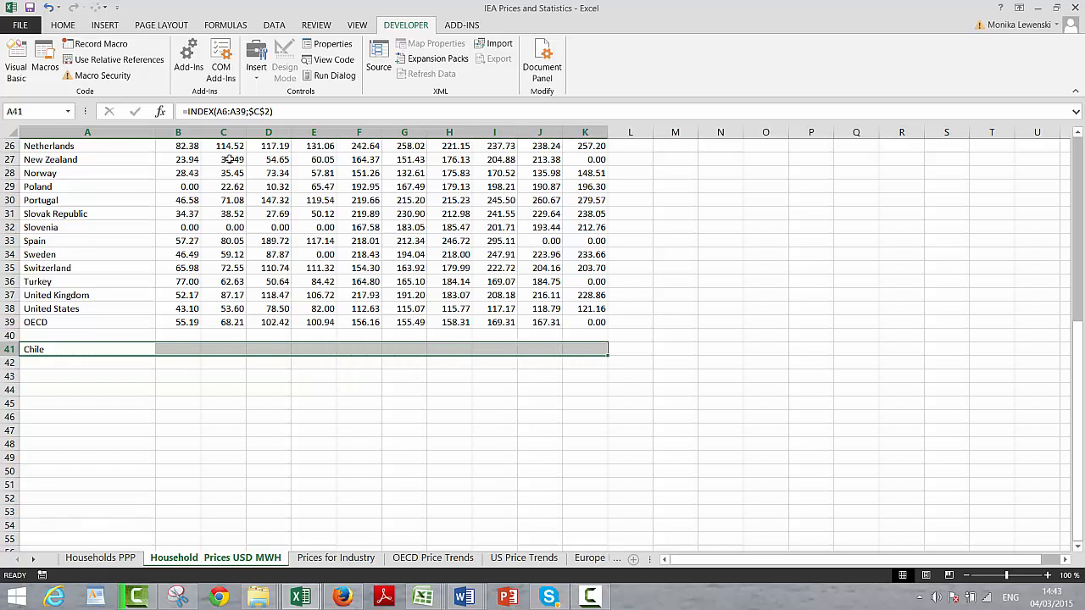
key("ctrl+r")
- Look over the filled formulas in row 41 and the combo box's linked cell C2
key("Right")
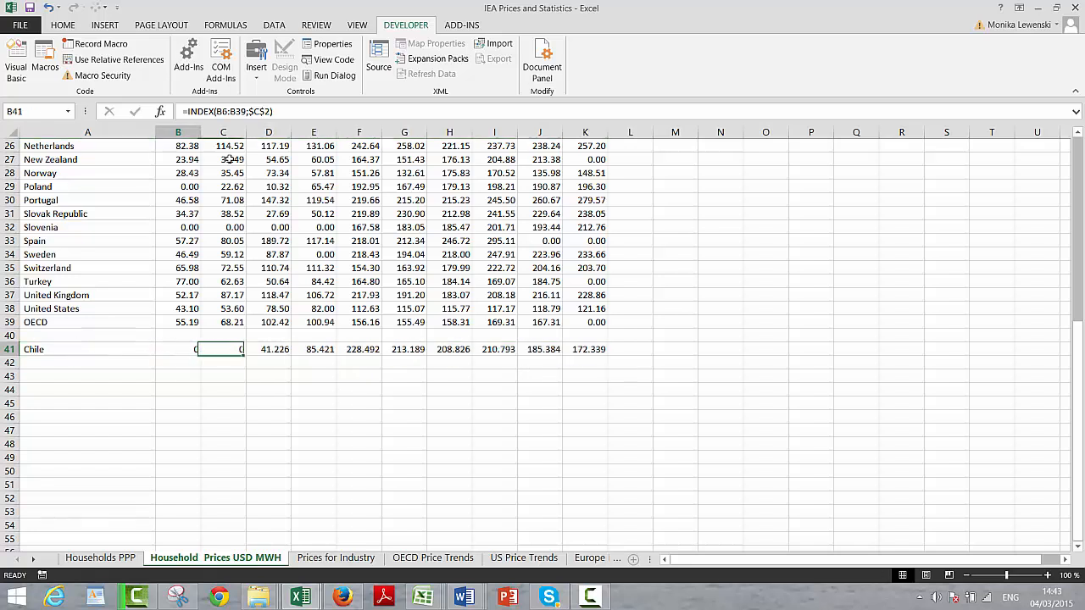
key("Left")
key("Right")
key("Right")
key("Up")
key("Up")
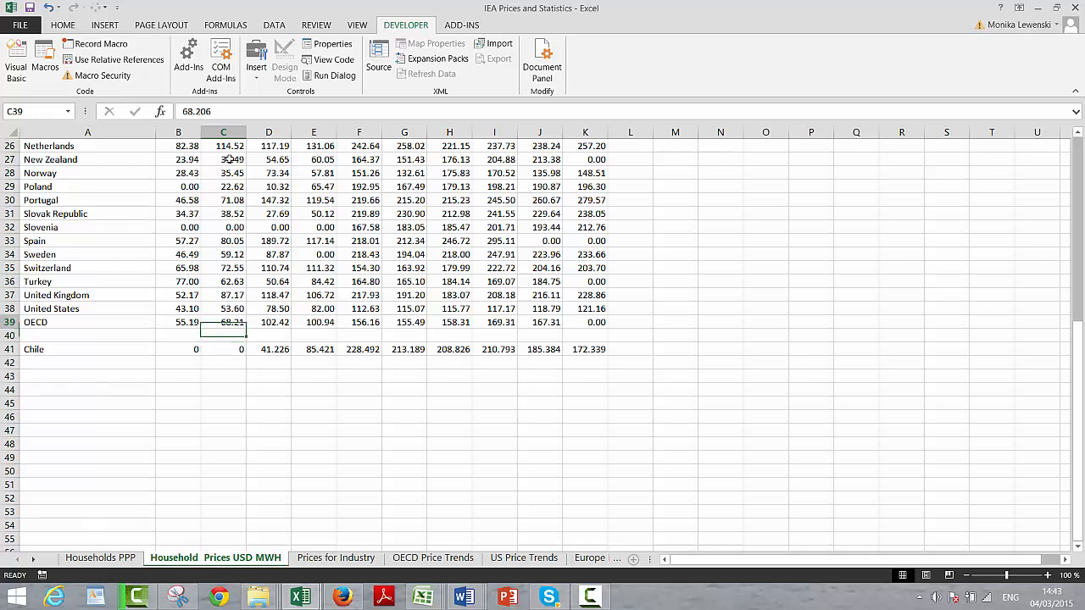
key("Up")
key("Up")
key("Up")
key("Up")
key("Up")
key("Up")
key("Up")
key("Up")
key("Up")
key("Up")
key("Up")
key("Up")
key("Up")
key("Up")
key("Up")
key("Up")
key("Up")
key("Up")
key("Up")
key("Up")
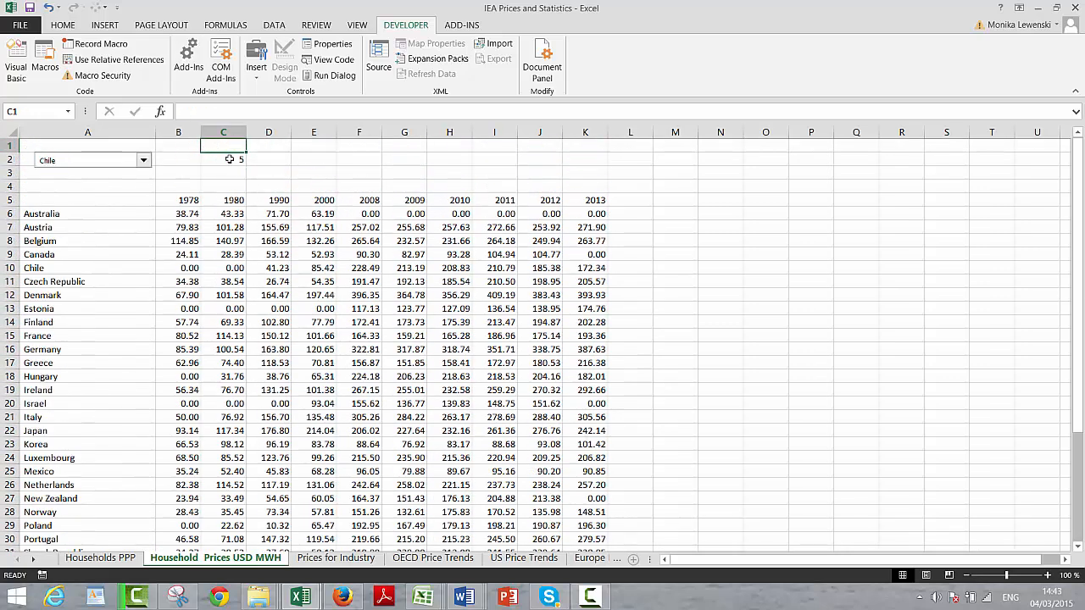
key("Down")
key("Down")
key("Down")
key("Up")
key("Up")
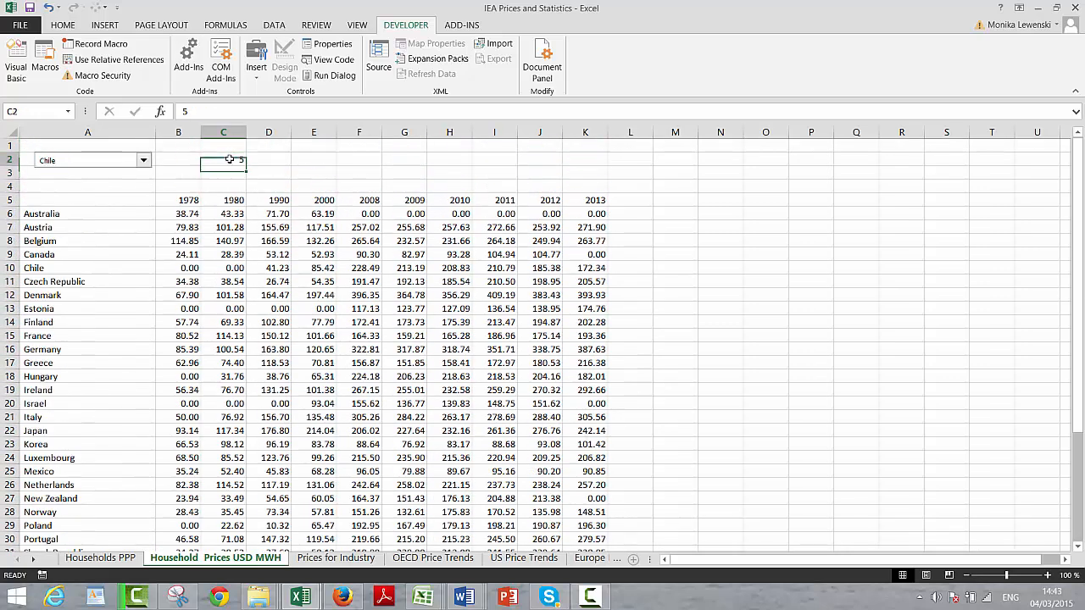
key("Down")
key("Down")
key("Down")
key("Down")
key("Down")
key("Down")
key("Down")
key("Down")
key("Down")
key("Down")
key("Down")
key("Down")
key("Down")
key("Down")
key("Down")
key("Down")
key("Down")
key("Down")
key("Down")
key("Down")
key("Down")
key("Down")
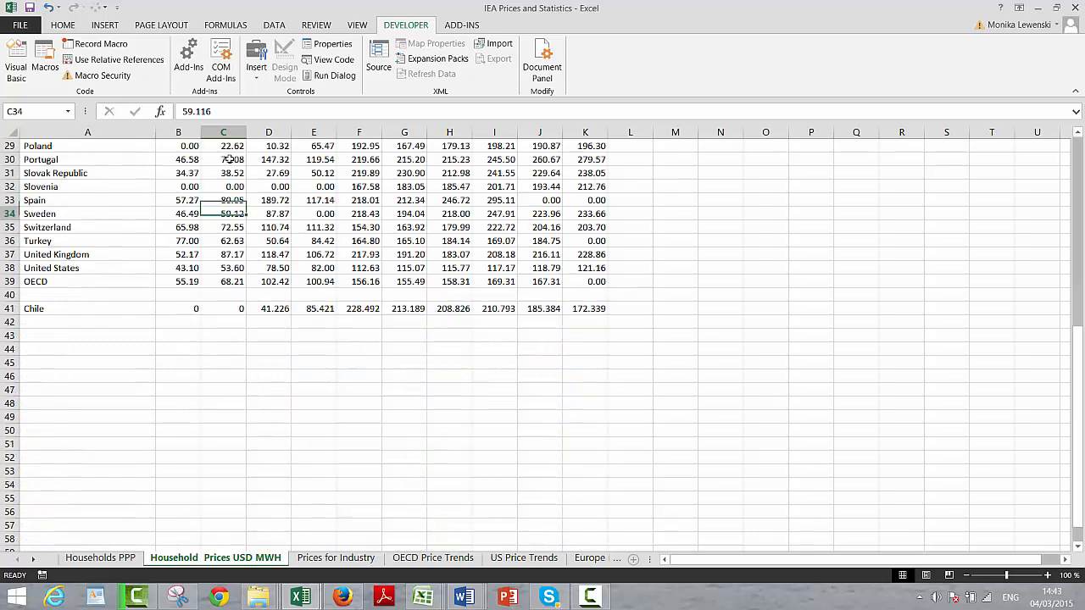
- Try a column chart from the year headers in A5:K5 and the selected country's row A41:K41, and delete it
key("ctrl+Up")
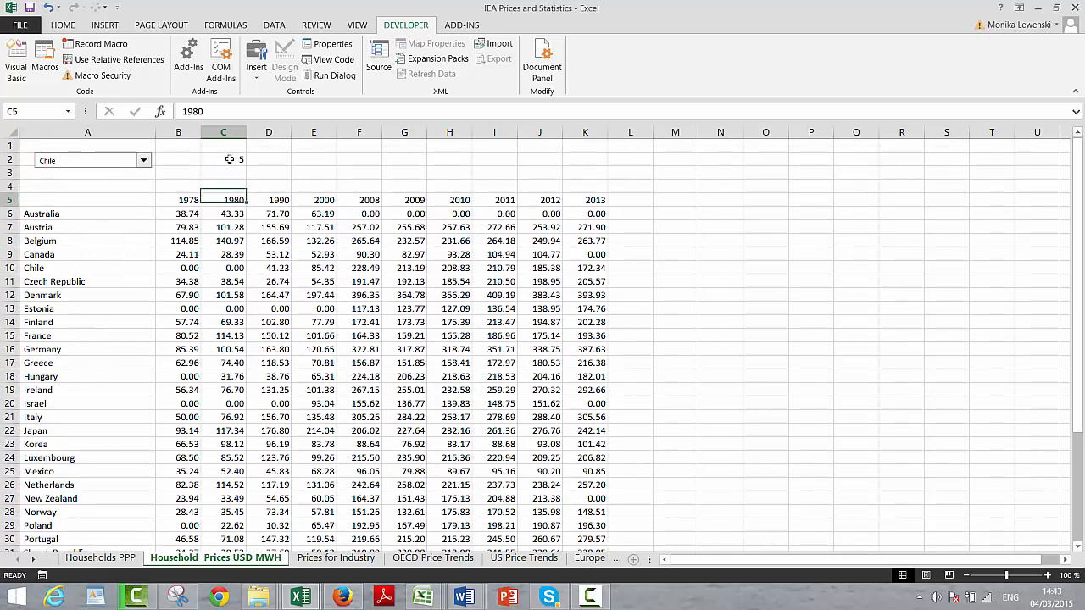
key("Left")
key("Left")
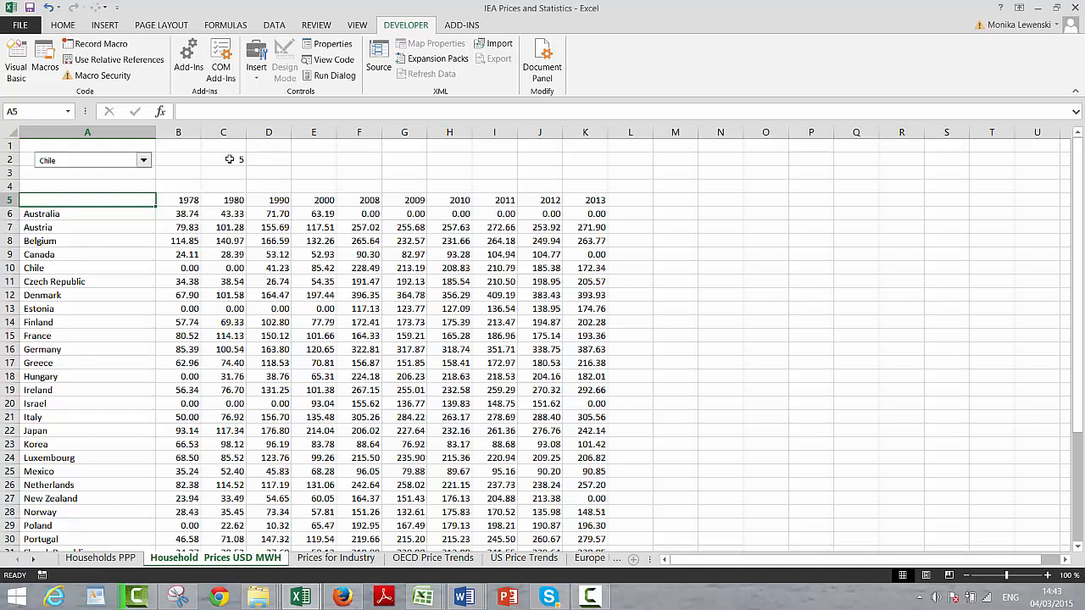
key("shift+Right")
key("shift+Right")
key("shift+Right")
key("shift+Right")
key("shift+Right")
key("shift+Right")
key("shift+Right")
key("shift+Right")
key("shift+Right")
key("shift+Right")
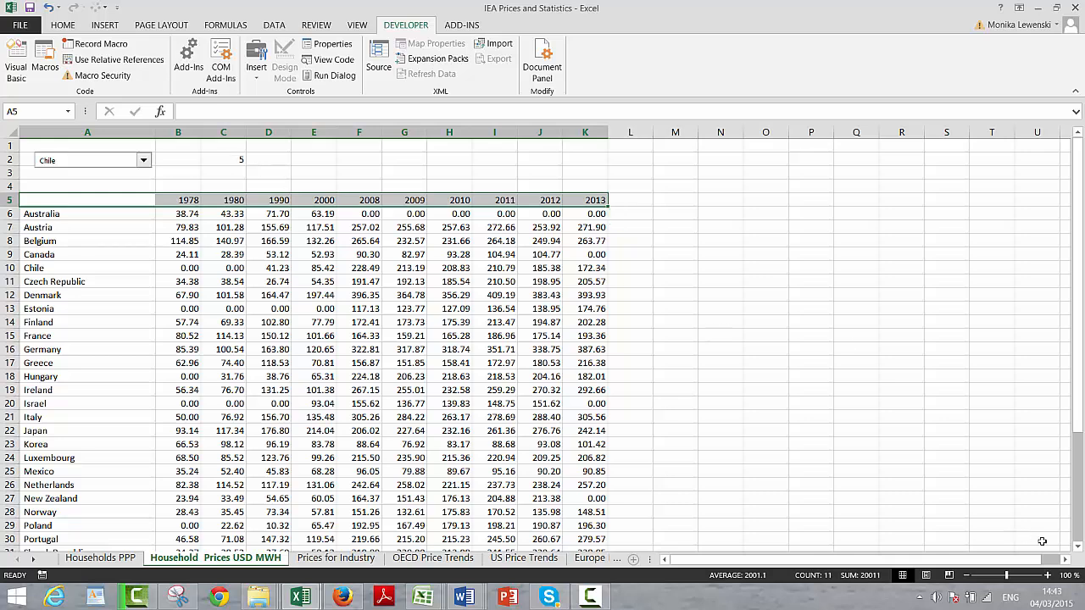
left_click(1079, 523)
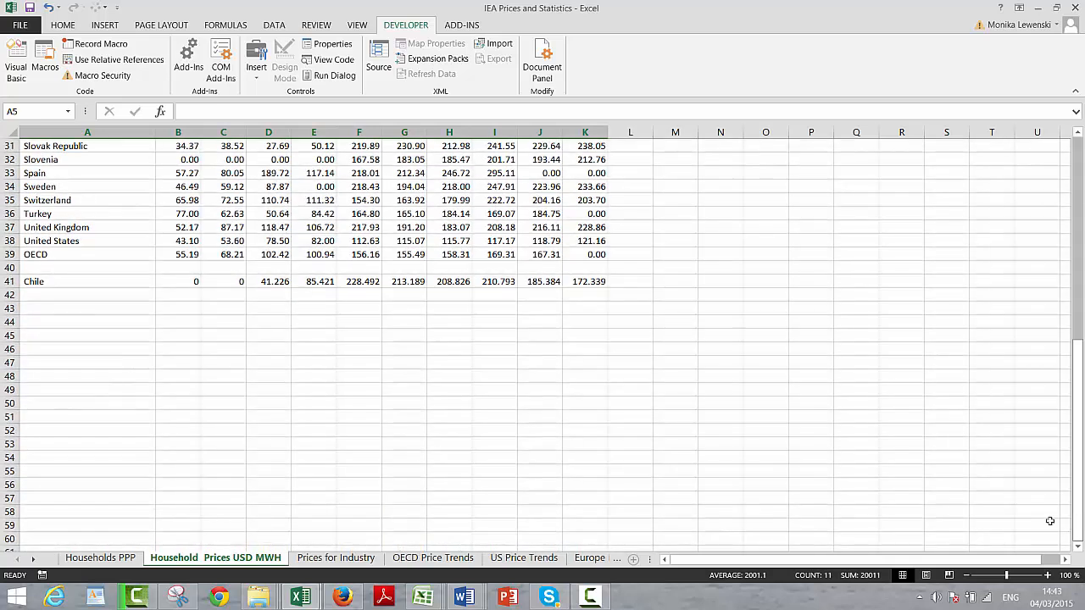
left_click_drag(41, 281, 576, 281)
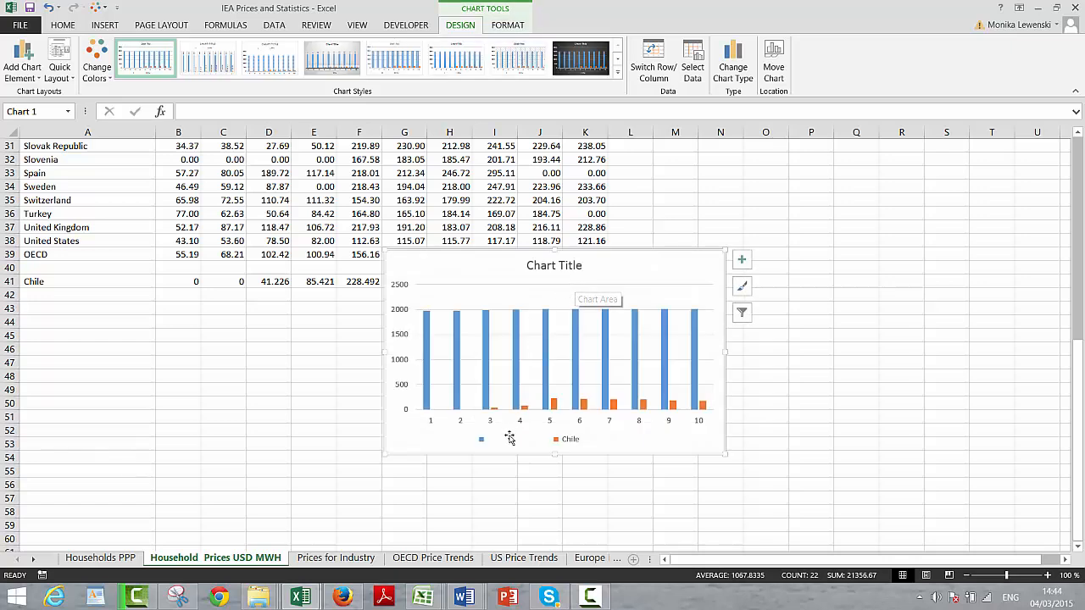
key("Escape")
key("Delete")
- Insert an empty row above the selected country's row 41
left_click(484, 269)
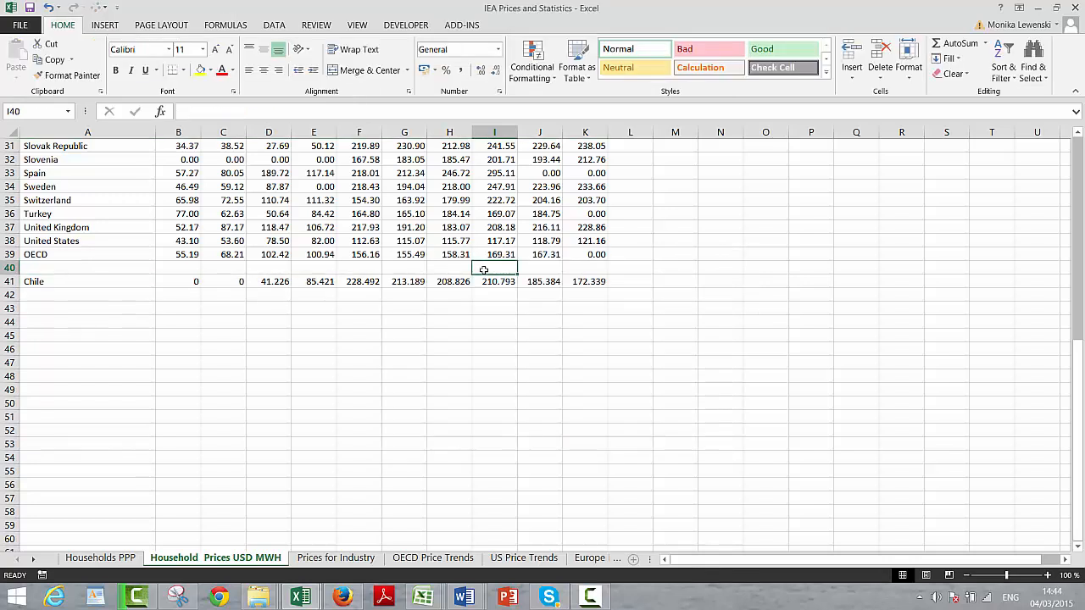
key("Down")
key("shift+space")
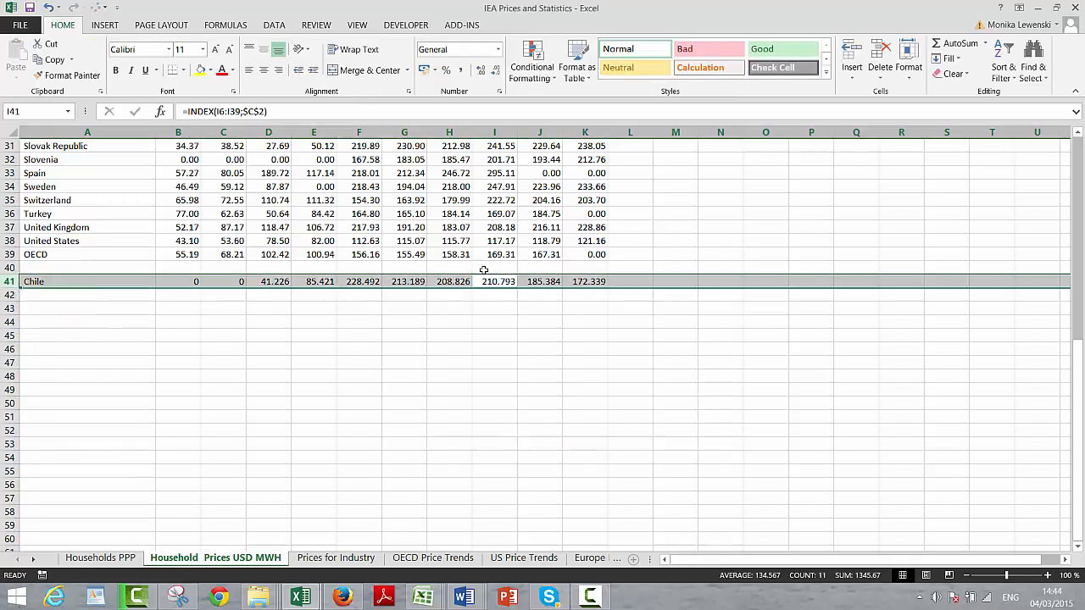
key("ctrl+shift+plus")
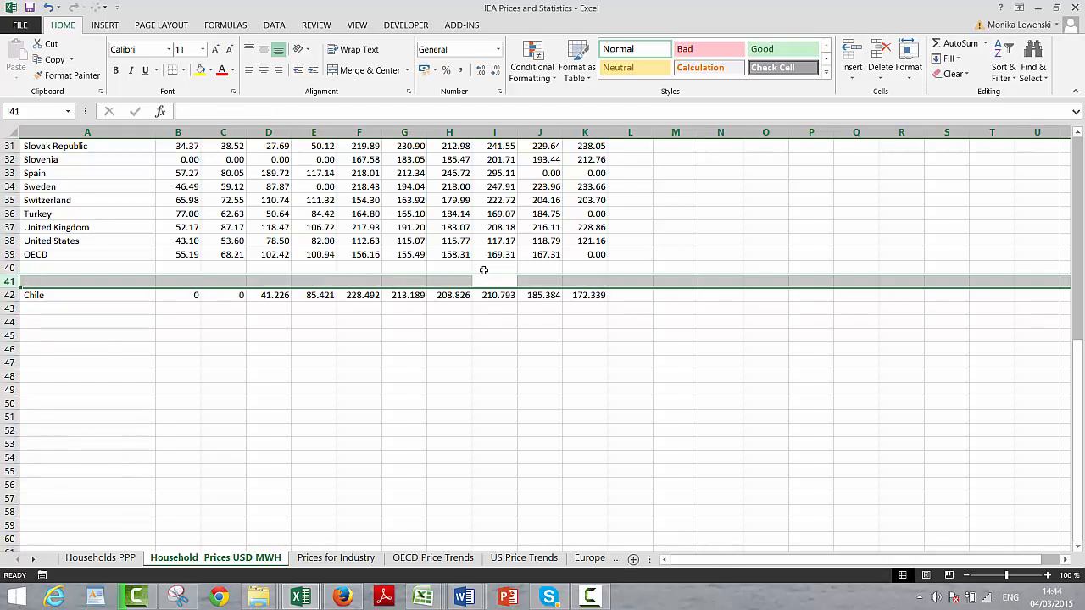
- Enter =B5 in cell B41 to link the first year header above the country's values
key("Left")
key("Left")
key("Left")
key("Left")
key("Left")
key("Left")
key("Left")
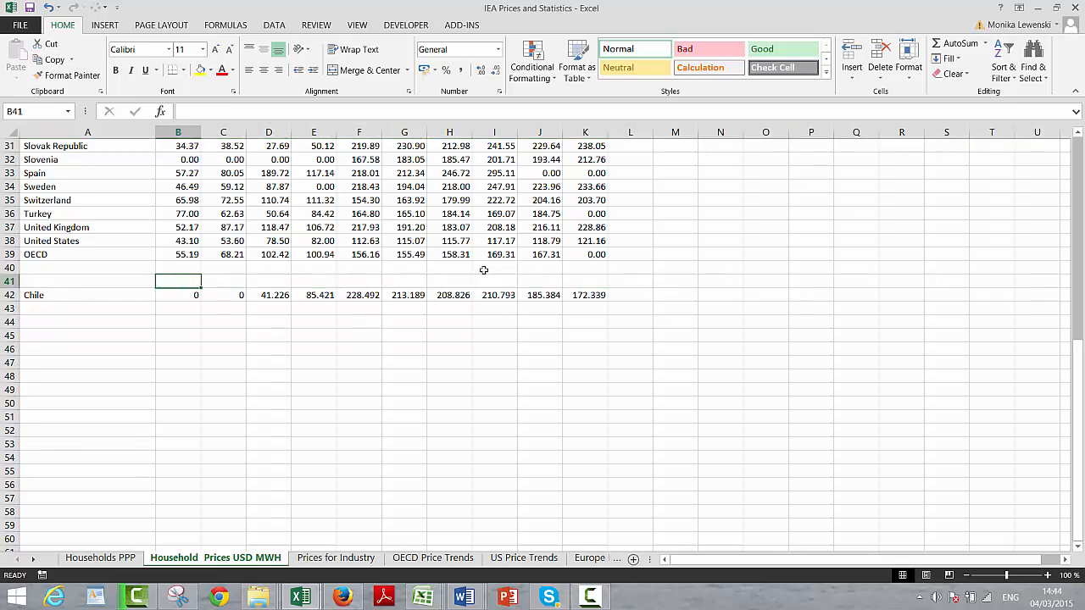
type("=")
key("Up")
key("Up")
key("Up")
key("Up")
key("Up")
key("Up")
key("Up")
key("Up")
key("Up")
key("Up")
key("Up")
key("Up")
key("Up")
key("Up")
key("Up")
key("Up")
key("Up")
key("Up")
key("Up")
key("Up")
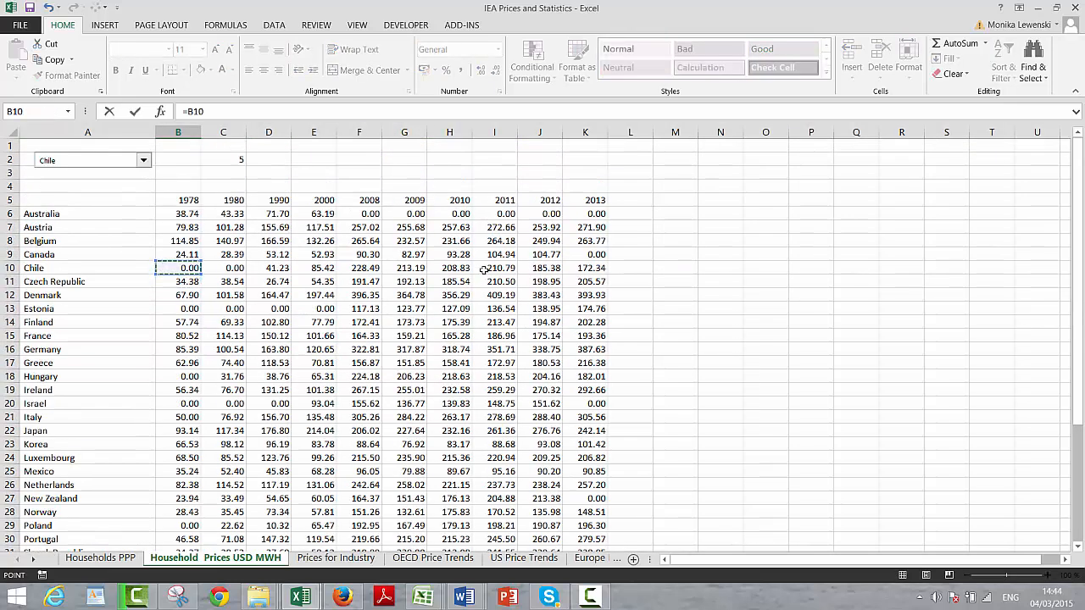
key("Up")
key("Up")
key("Up")
key("Up")
key("Up")
key("Return")
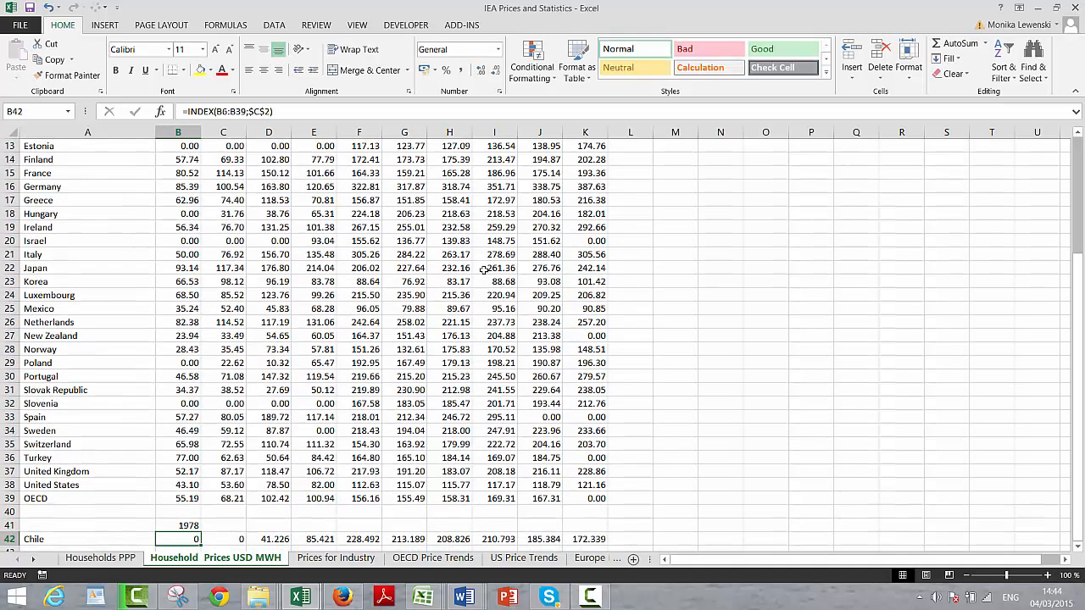
- Fill the year link from B41 across to K41
key("Up")
key("shift+Right")
key("shift+Right")
key("shift+Right")
key("shift+Right")
key("shift+Right")
key("shift+Right")
key("shift+Right")
key("shift+Right")
key("shift+Right")
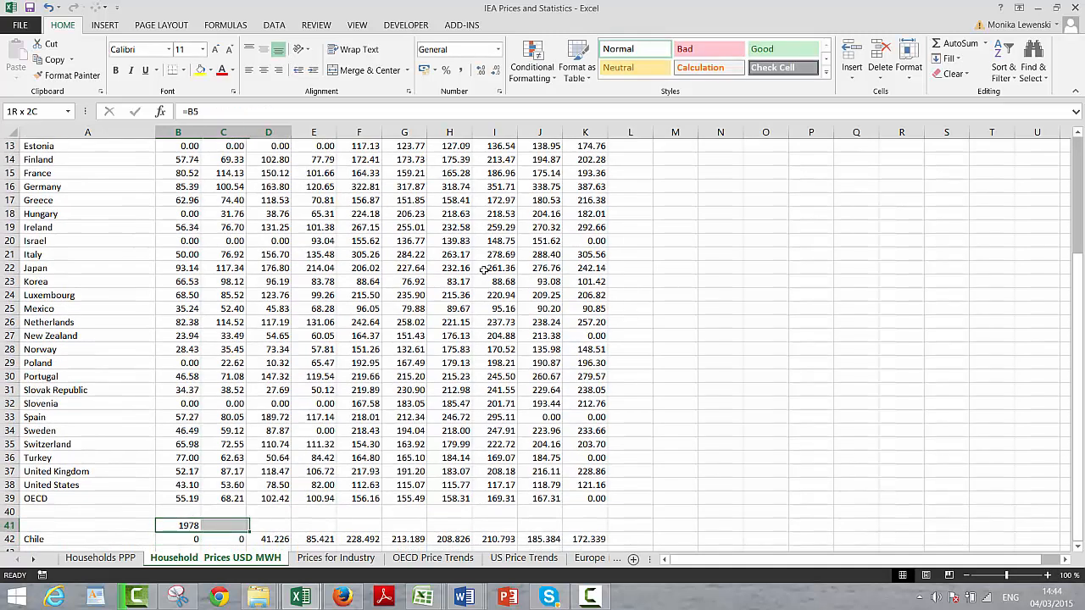
key("ctrl+r")
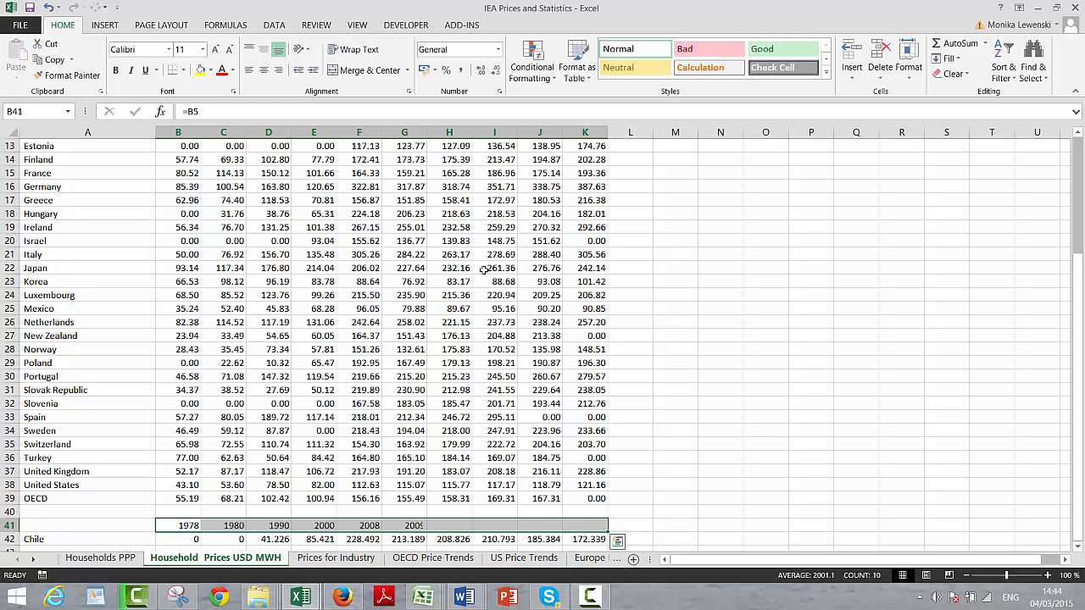
key("Home")
key("shift+Down")
key("shift+Right")
key("shift+Right")
key("shift+Right")
key("shift+Right")
key("shift+Right")
key("shift+Right")
key("shift+Right")
key("shift+Right")
key("shift+Right")
key("shift+Right")
key("shift+Right")
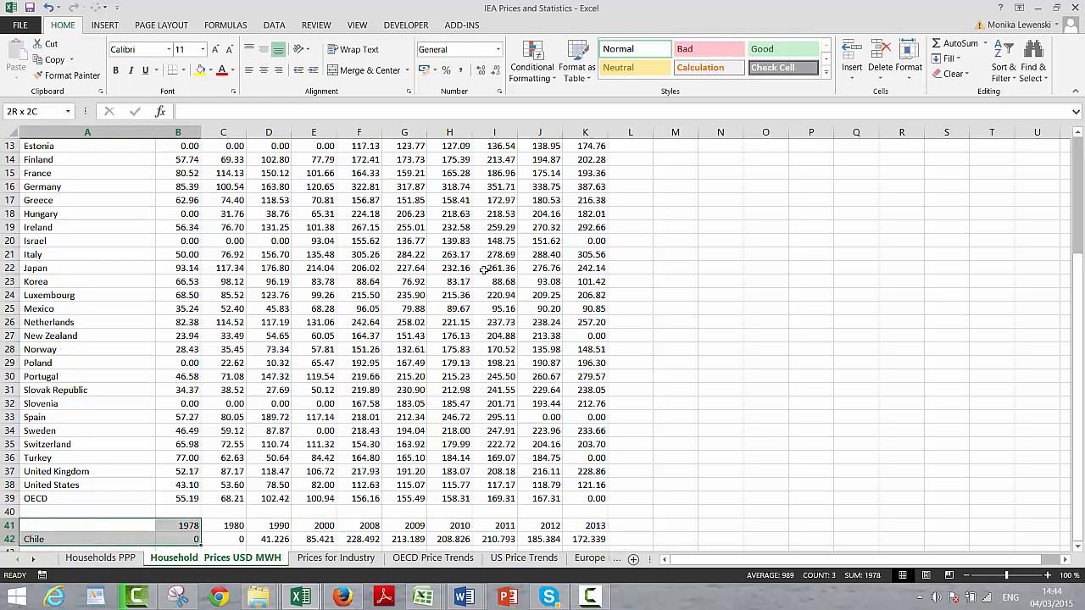
key("Home")
key("Down")
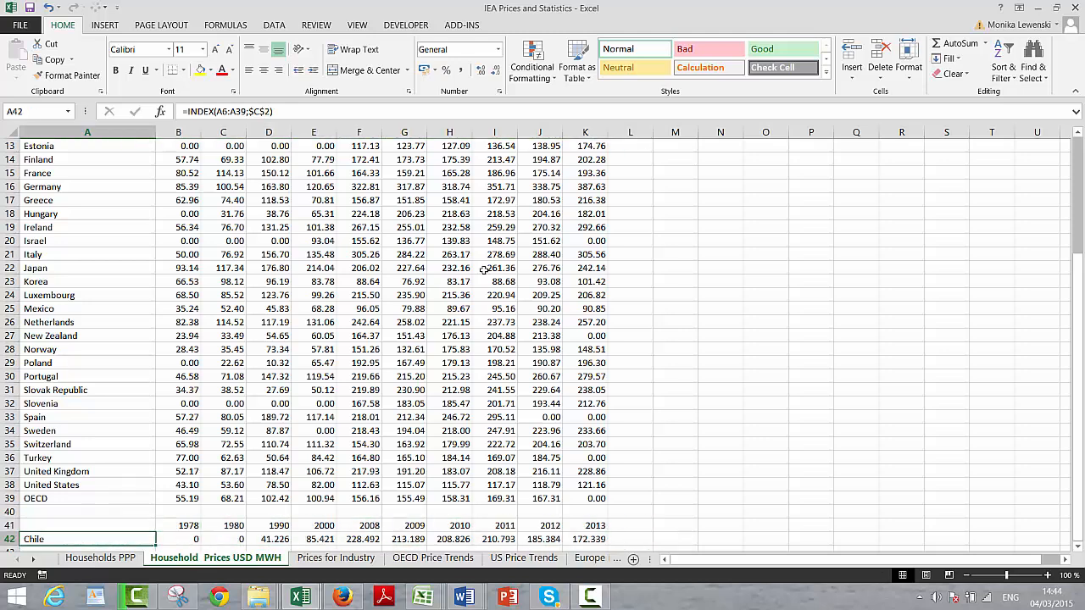
key("Up")
key("Down")
key("Up")
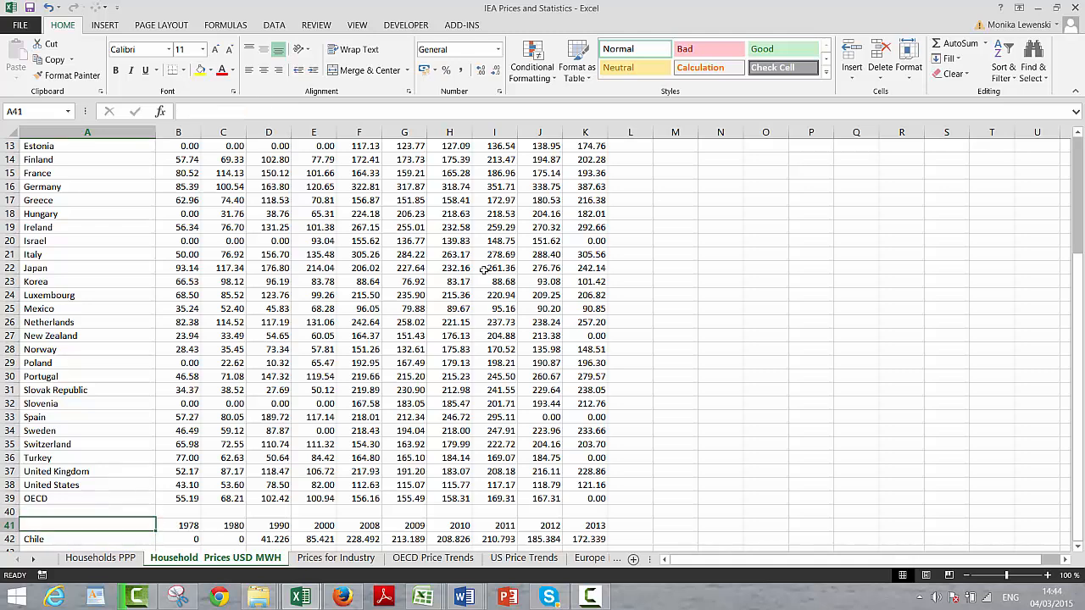
key("shift+Down")
- Create a default column chart from the year headers and the selected country's values in A41:K42
key("Up")
key("Down")
key("shift+Down")
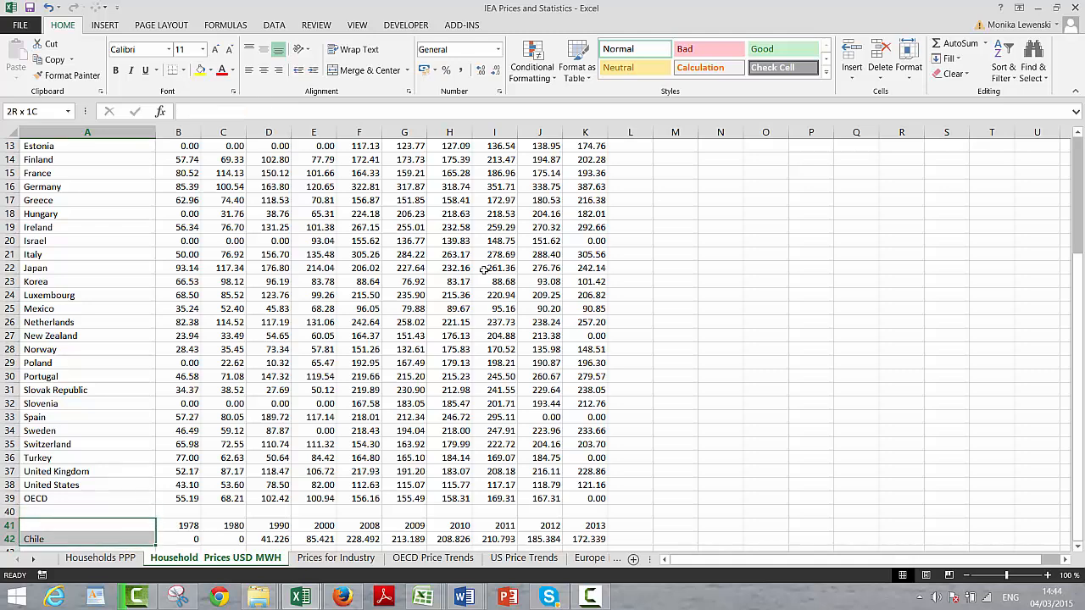
key("shift+Right")
key("shift+Right")
key("shift+Right")
key("shift+Right")
key("shift+Right")
key("shift+Right")
key("shift+Right")
key("shift+Right")
key("shift+Right")
key("shift+Right")
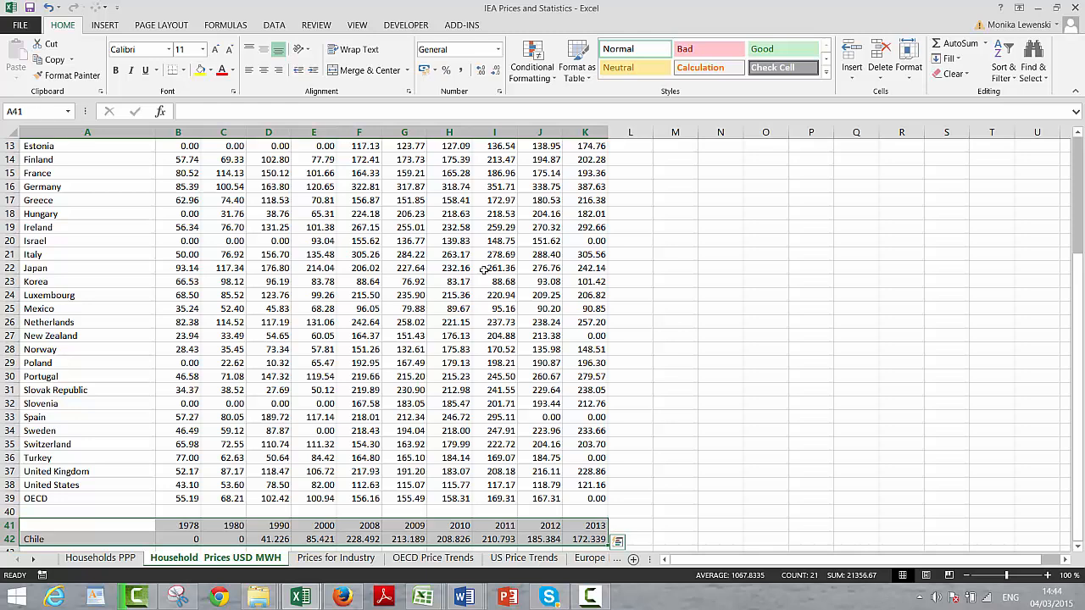
key("alt+F1")
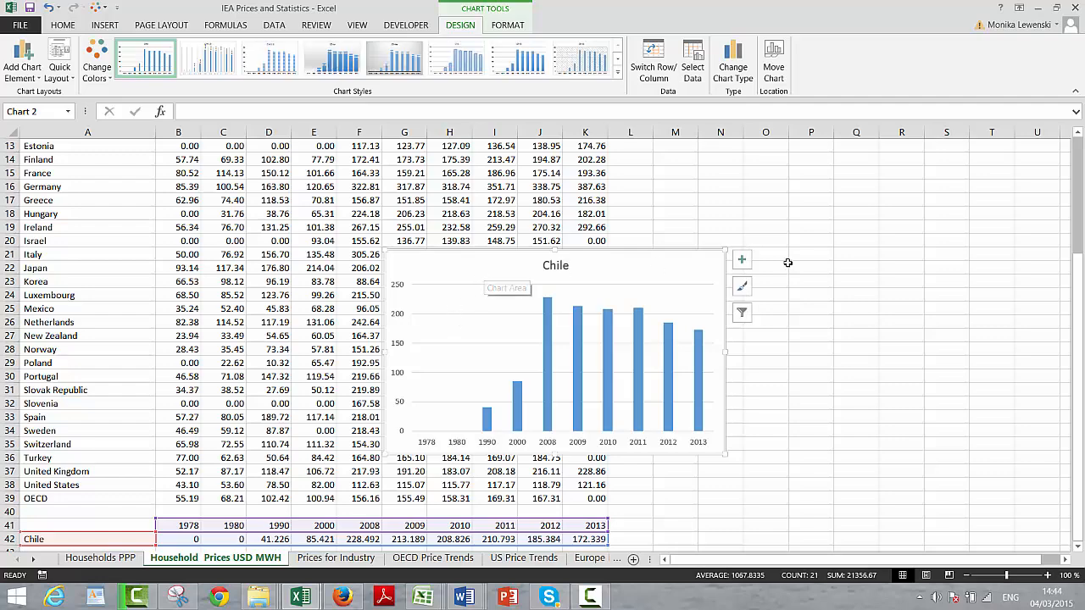
- Move the chart to the right of the price table beside the year headers and select Estonia in the combo box
mouse_move(701, 268)
left_mouse_down()
mouse_move(753, 181)
mouse_move(854, 116)
mouse_move(865, 164)
mouse_move(976, 150)
mouse_move(924, 135)
mouse_move(921, 149)
mouse_move(922, 138)
mouse_move(917, 175)
mouse_move(937, 177)
mouse_move(958, 204)
left_mouse_up()
left_click(424, 167)
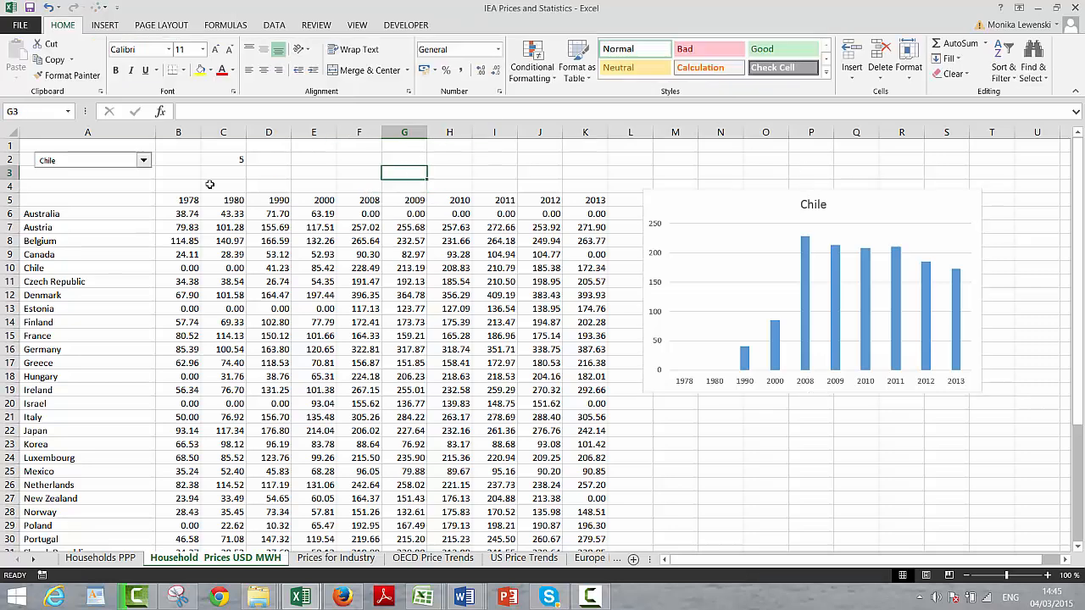
left_click(143, 160)
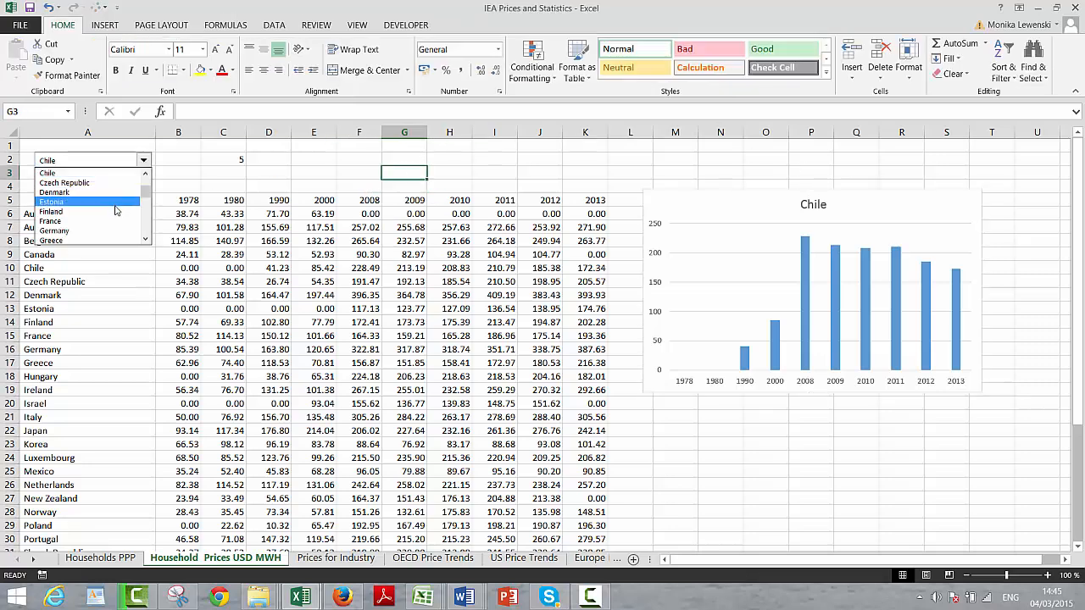
left_click(116, 210)
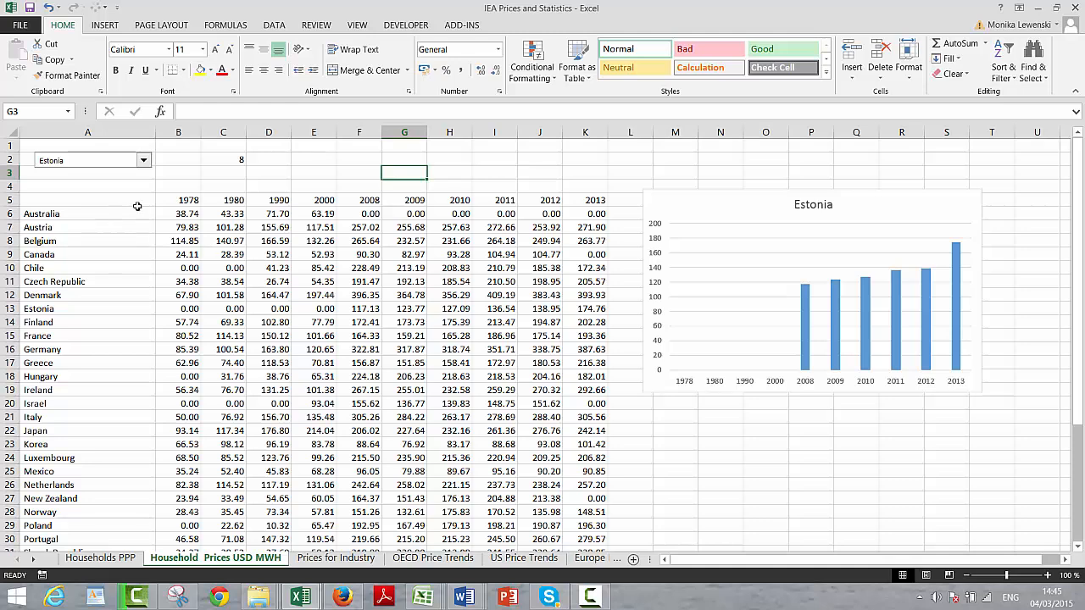
- Try XY scatter chart types for the country chart, including 3-D Bubble, Bubble, Scatter with Straight Lines and Scatter with Smooth Lines
left_click(683, 203)
right_click(682, 201)
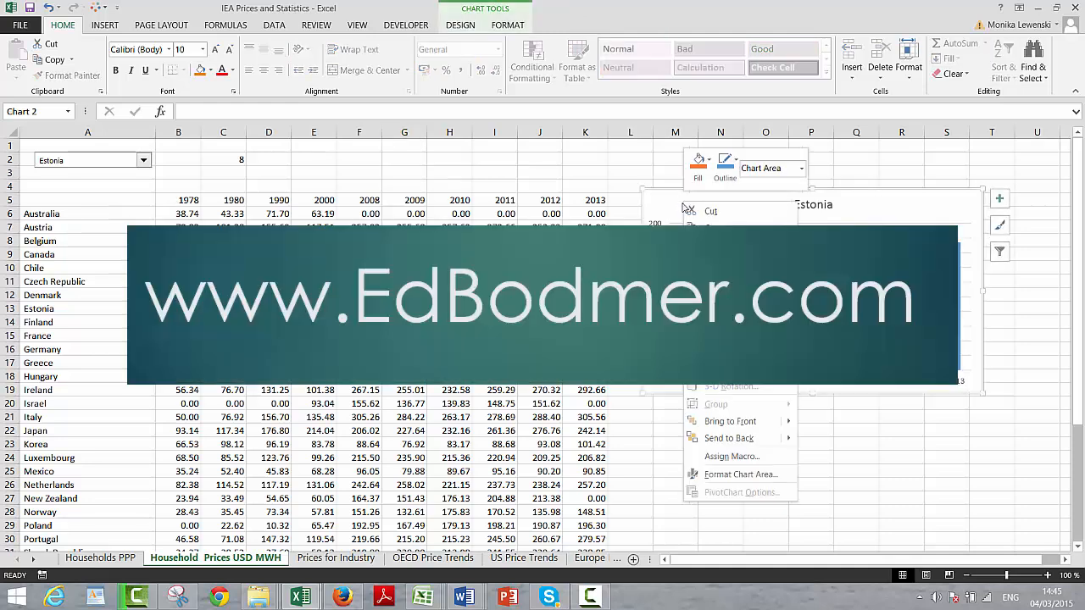
key("Escape")
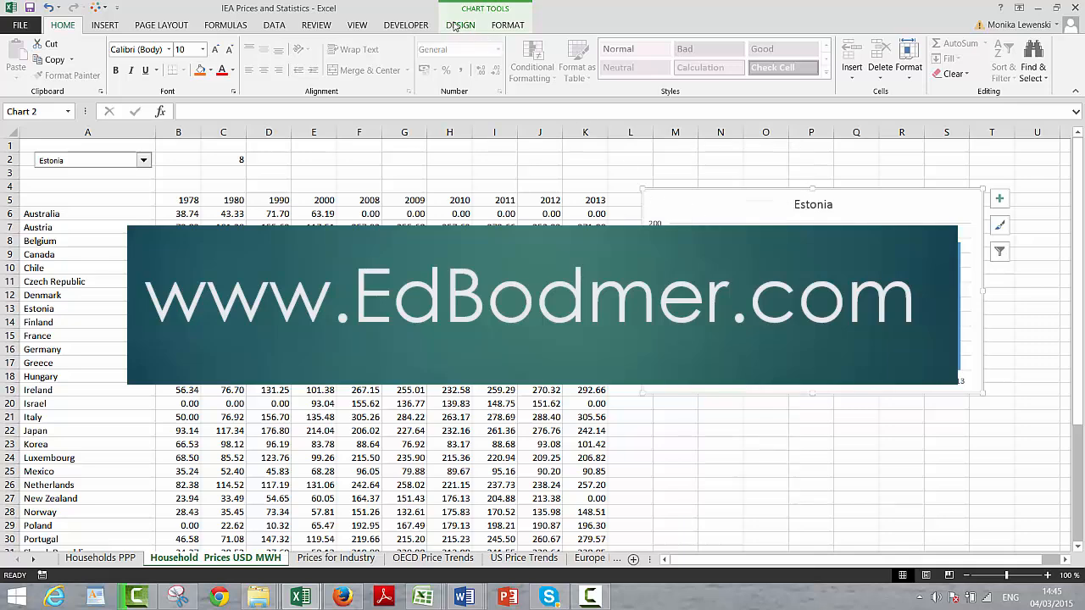
left_click(505, 25)
left_click(460, 25)
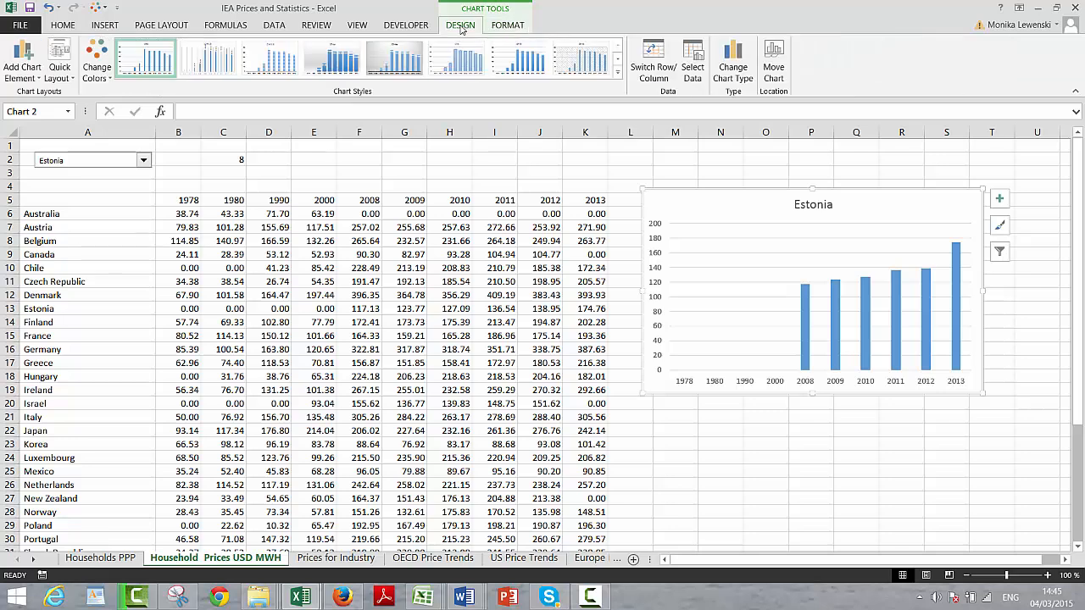
left_click(733, 64)
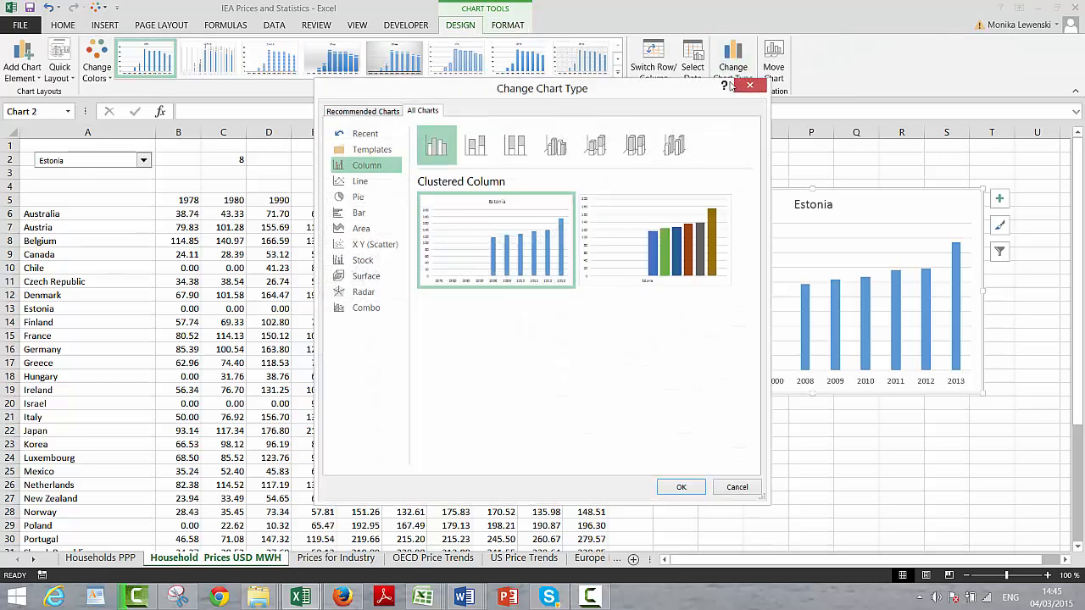
left_click(362, 247)
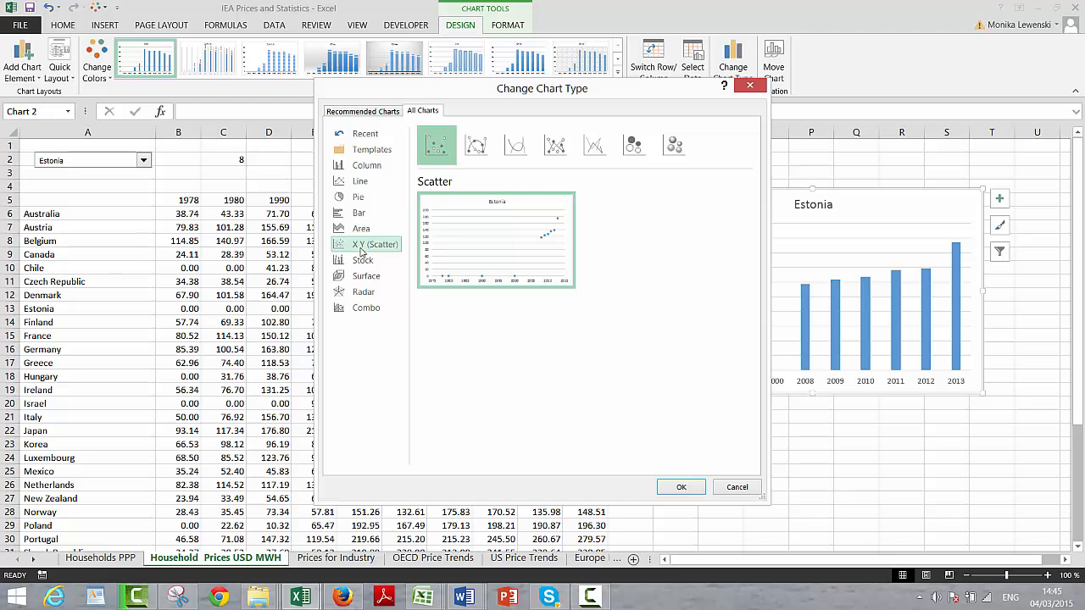
left_click(674, 148)
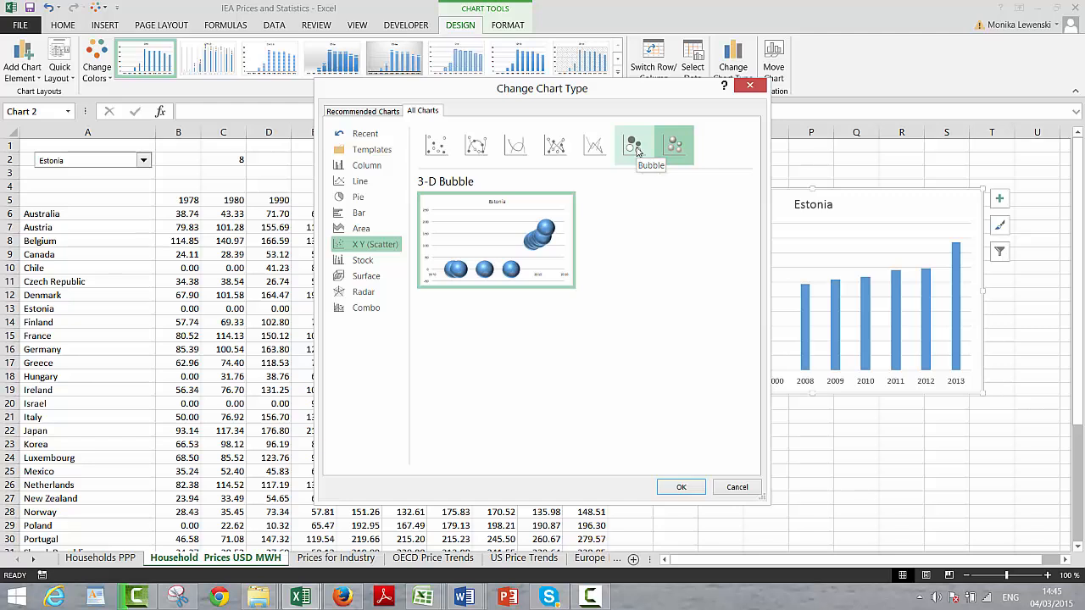
left_click(634, 147)
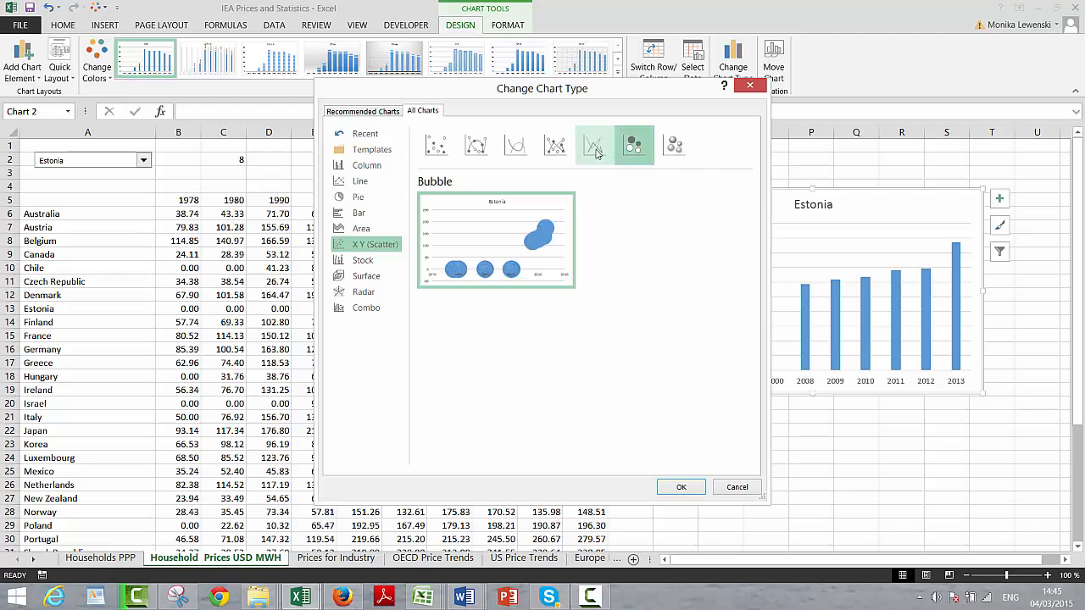
left_click(595, 149)
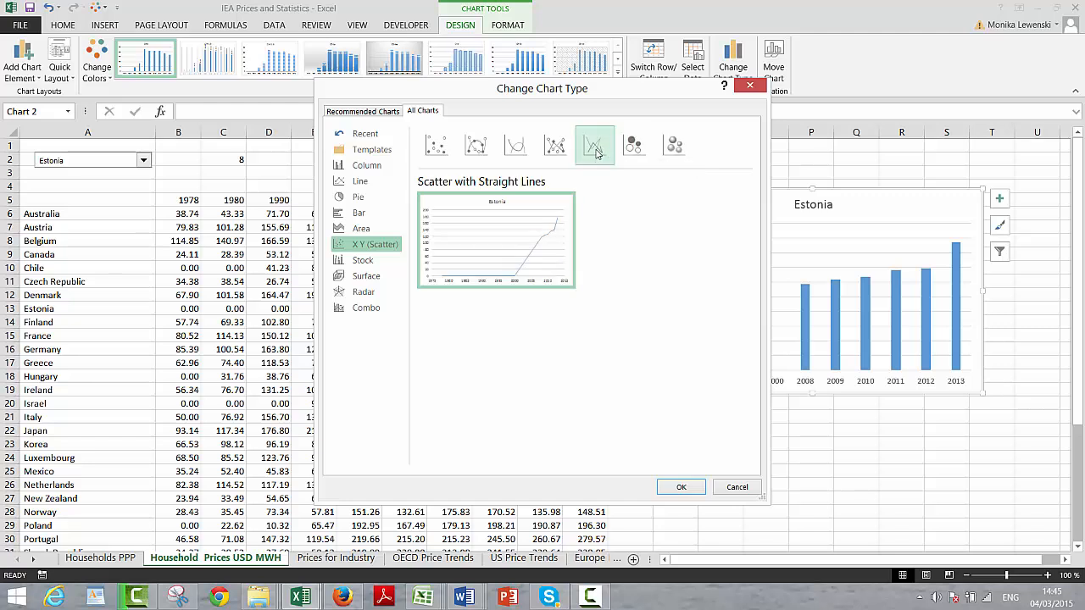
left_click(553, 151)
left_click(523, 153)
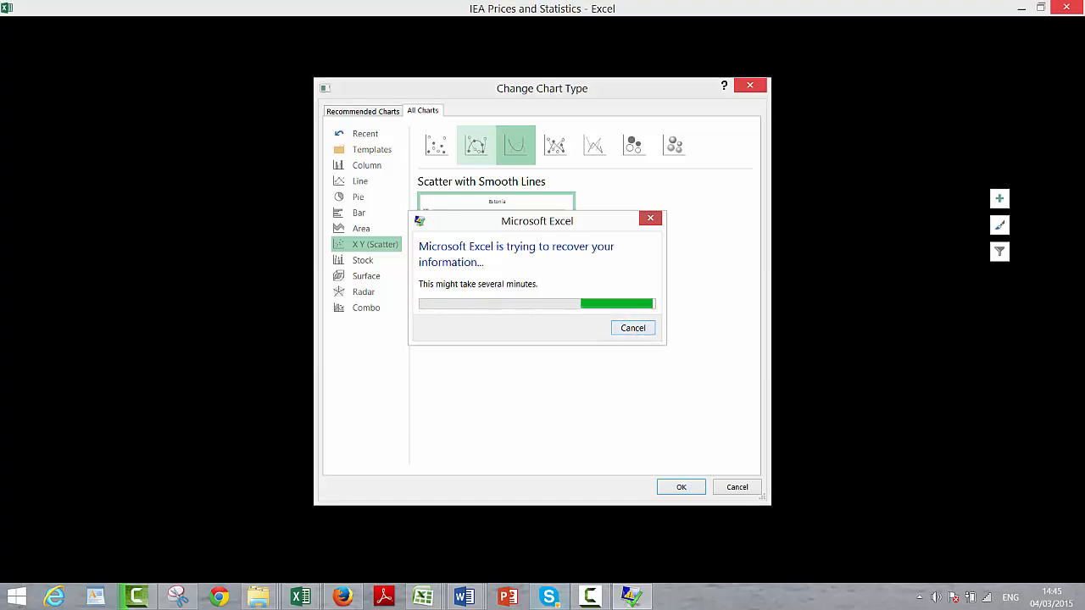
left_click(593, 597)
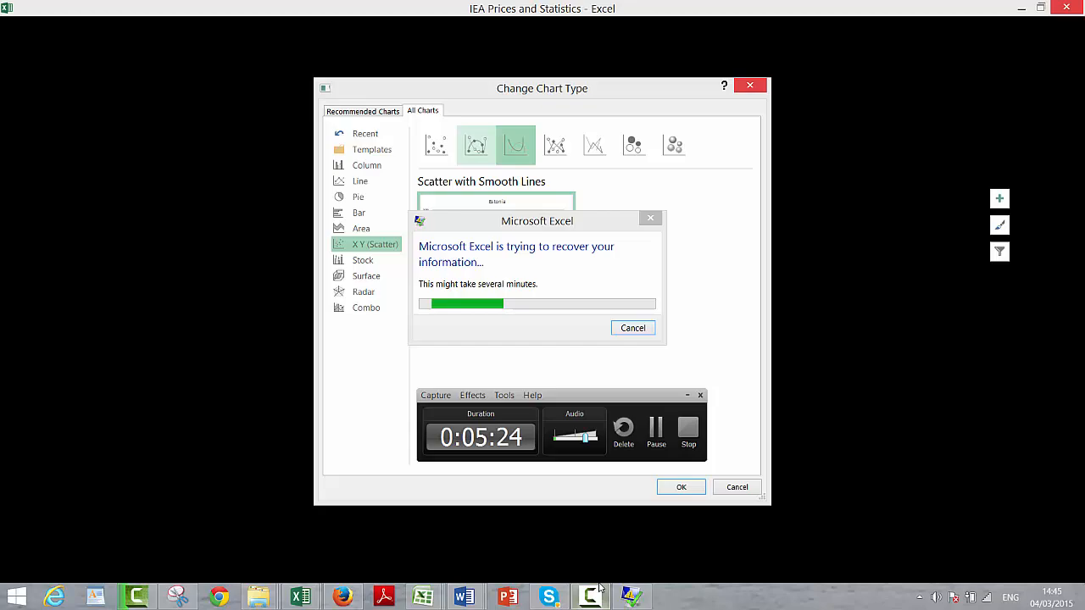
left_click(656, 432)
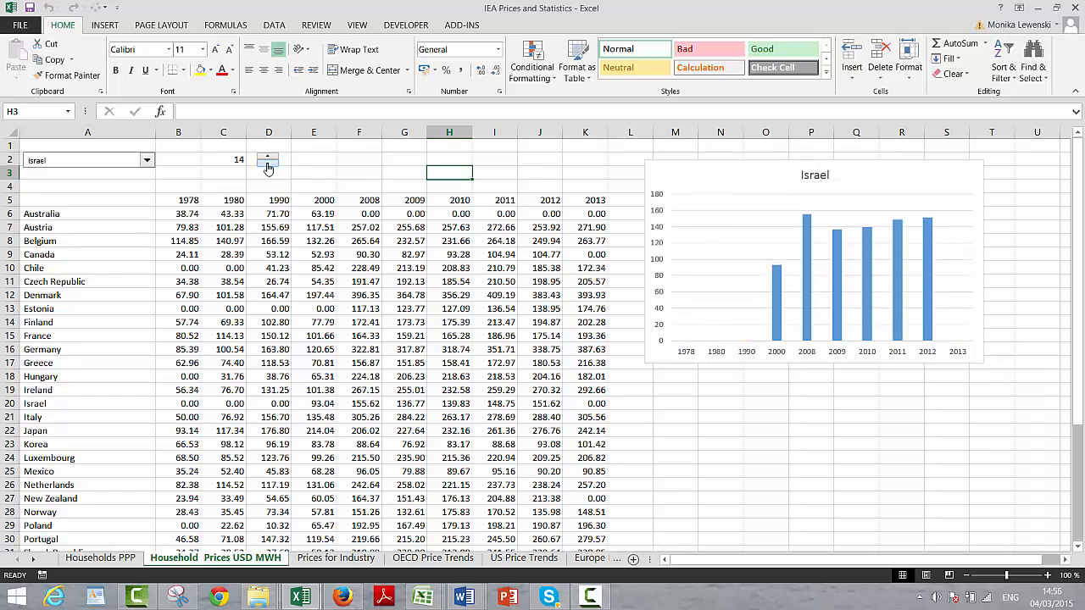
- Test the spin button beside C2 by stepping the country down to Hungary and up to Italy
left_click(268, 167)
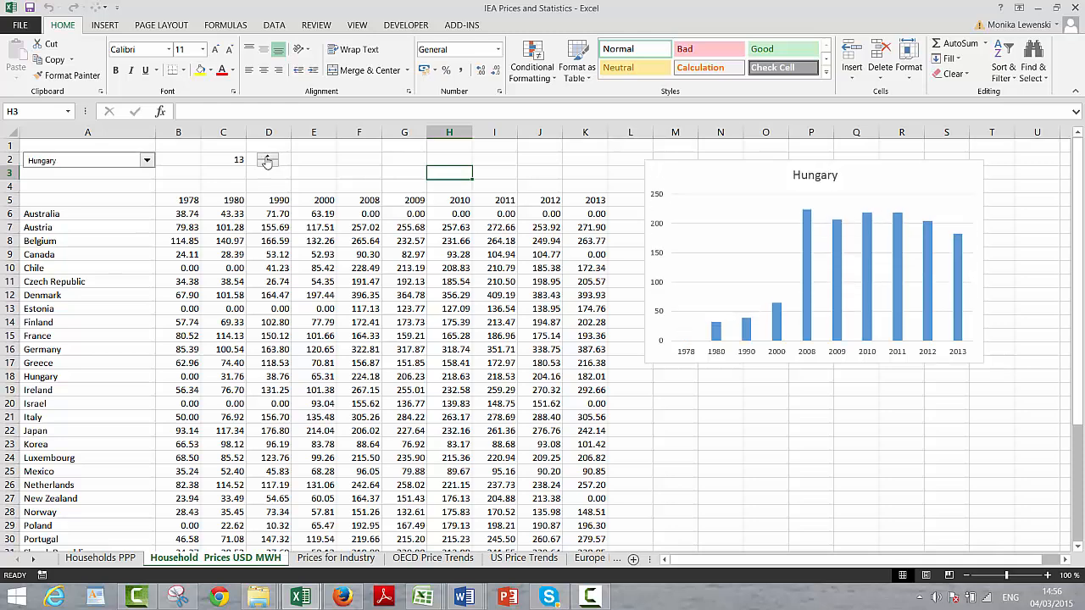
left_click(267, 161)
left_click(266, 161)
left_click(266, 160)
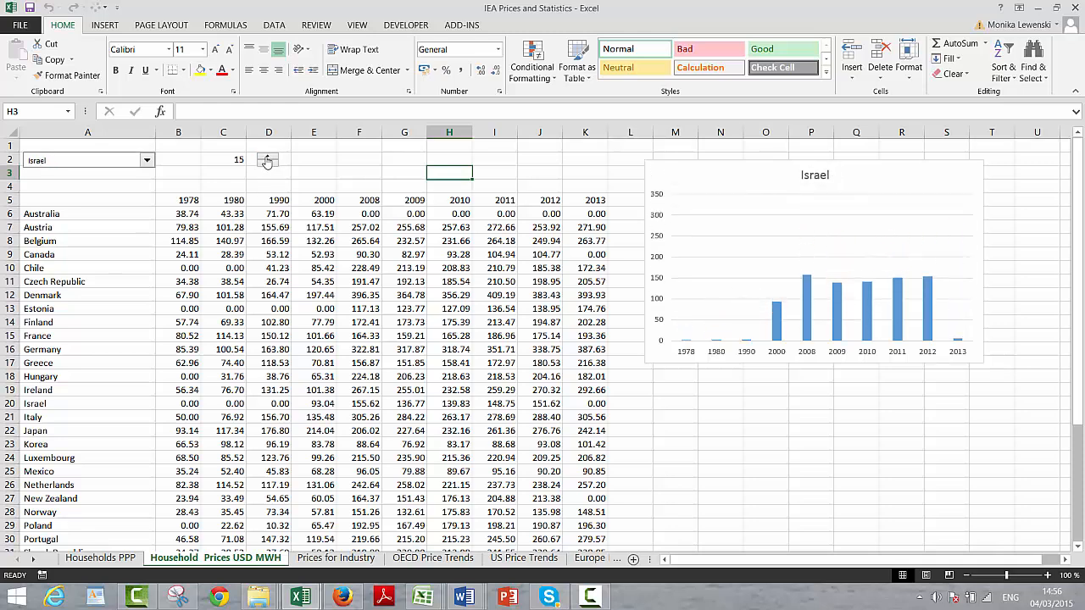
- Select United Kingdom in the combo box and step the country index down to 31 with the spin button
left_click(145, 168)
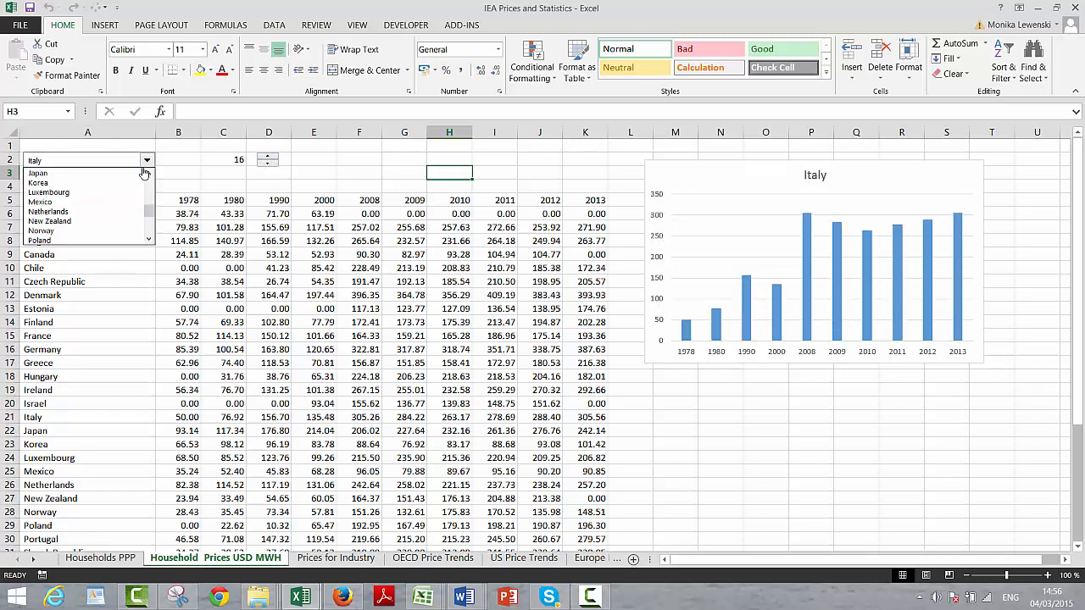
scroll(144, 172, "down", 3)
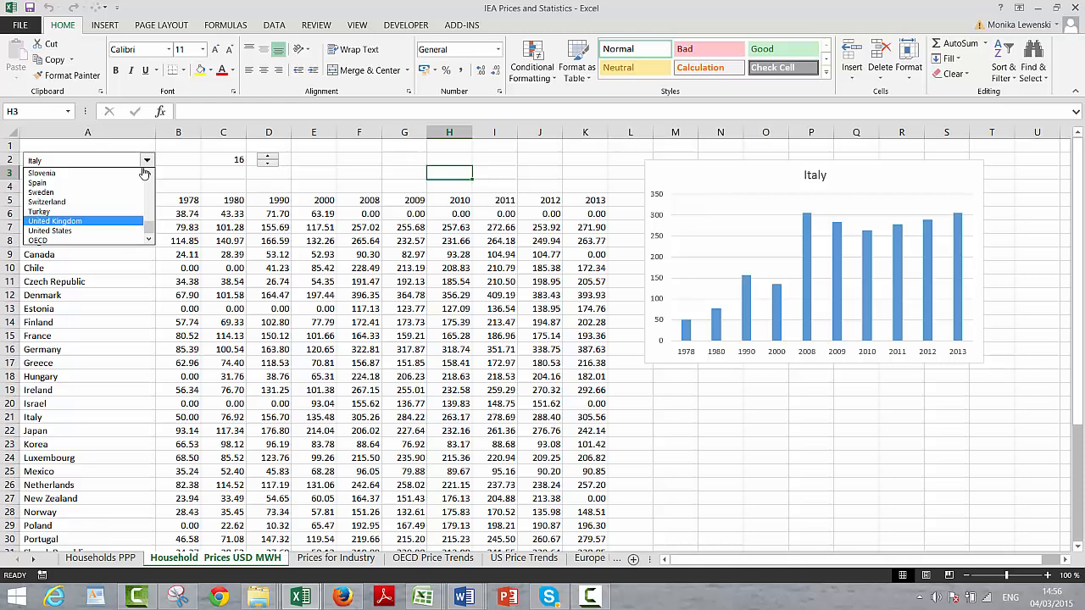
left_click(68, 221)
left_click(146, 160)
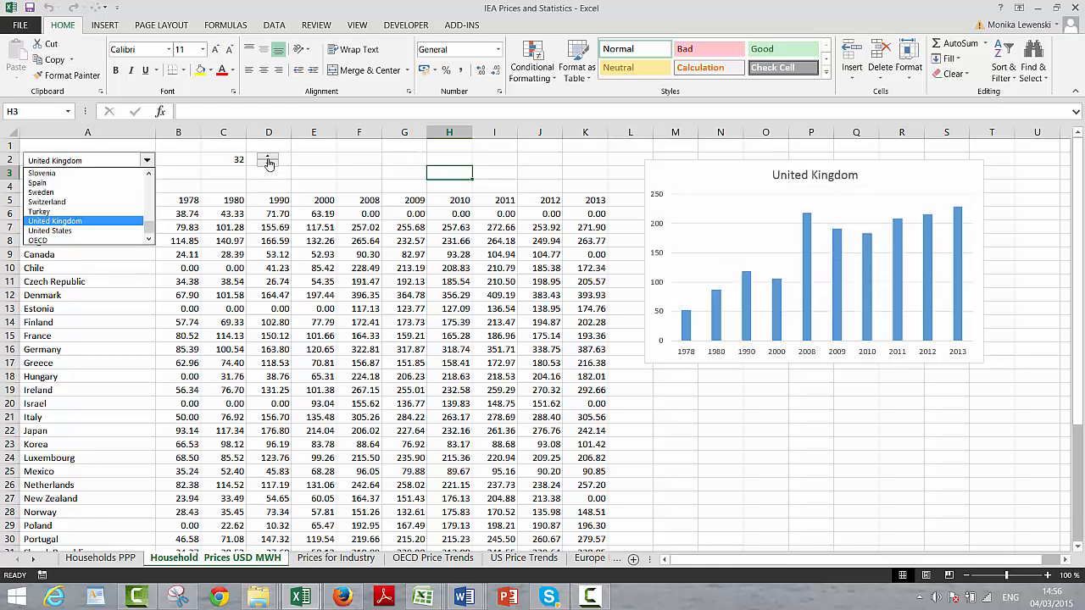
left_click(267, 159)
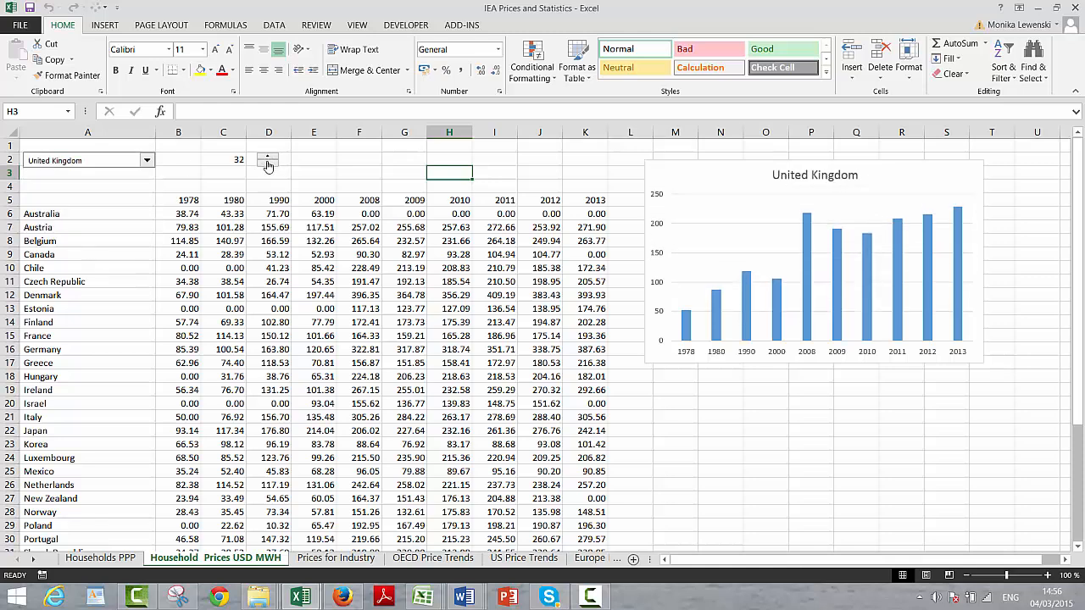
left_click(267, 165)
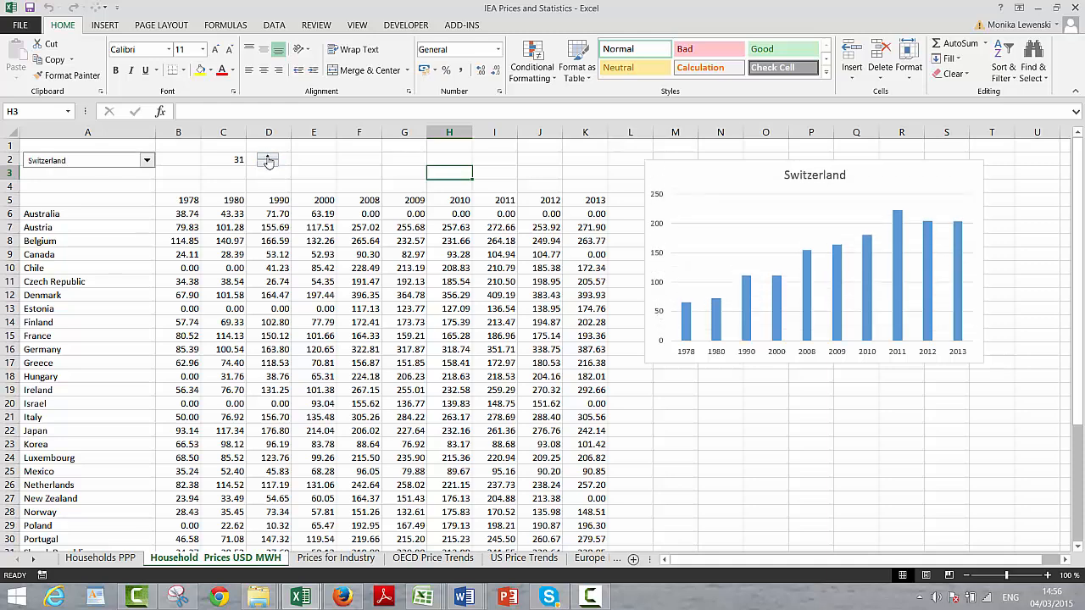
- Step the country index up to 35 with the spin button beside C2 and back down to 33 for United States
left_click(267, 157)
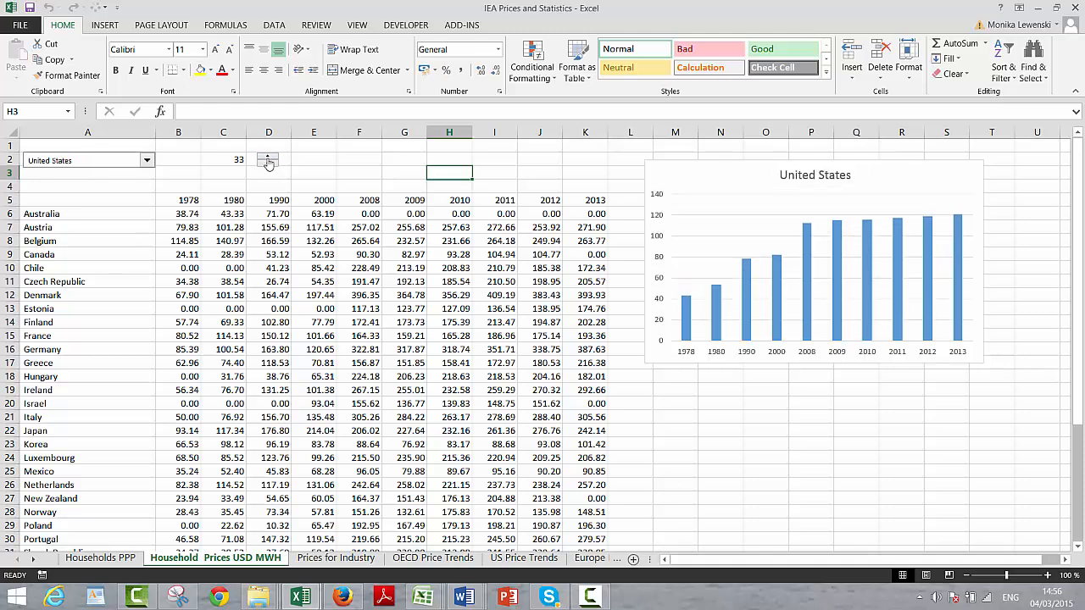
left_click(267, 157)
left_click(267, 157)
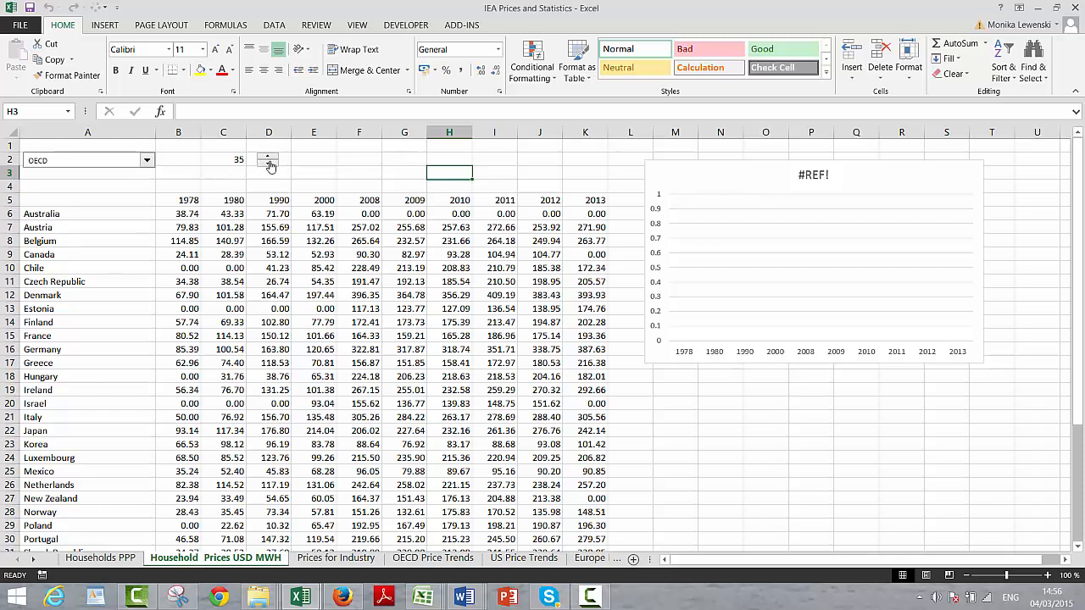
left_click(268, 166)
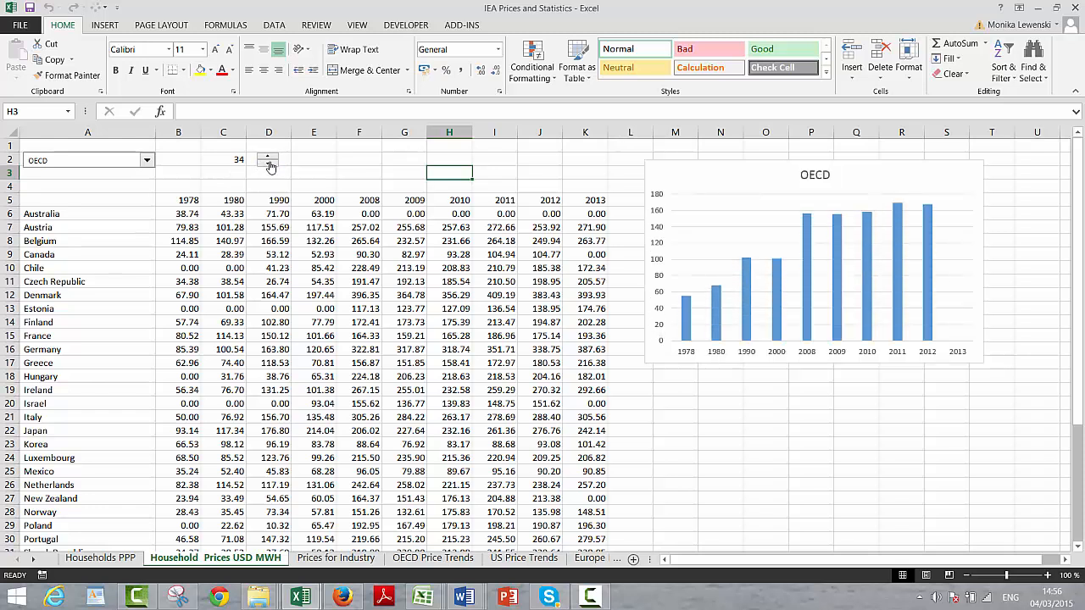
left_click(326, 160)
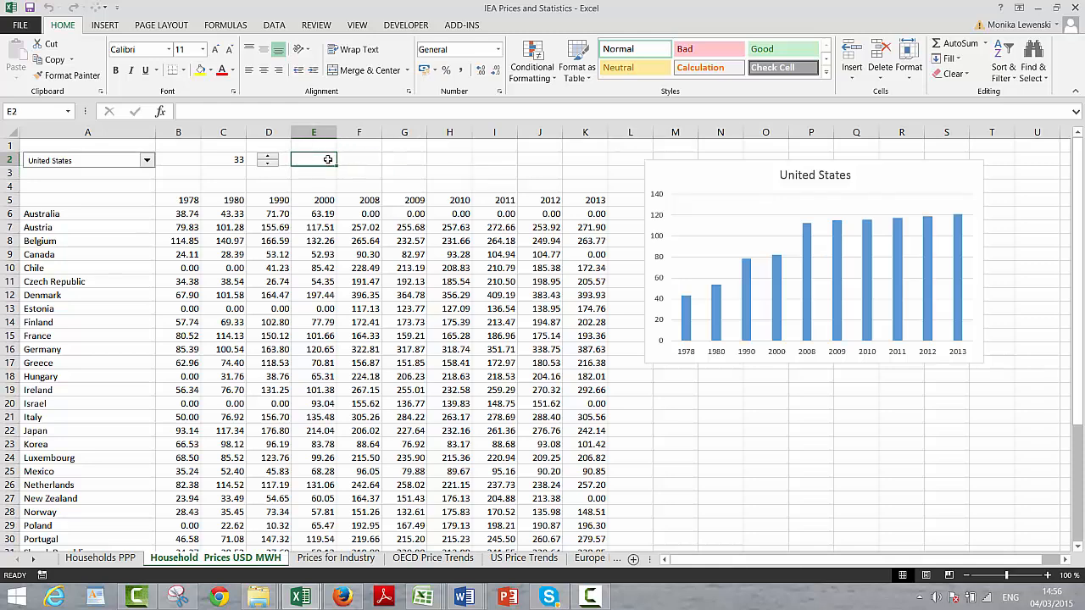
key("Left")
key("Left")
key("Left")
key("Left")
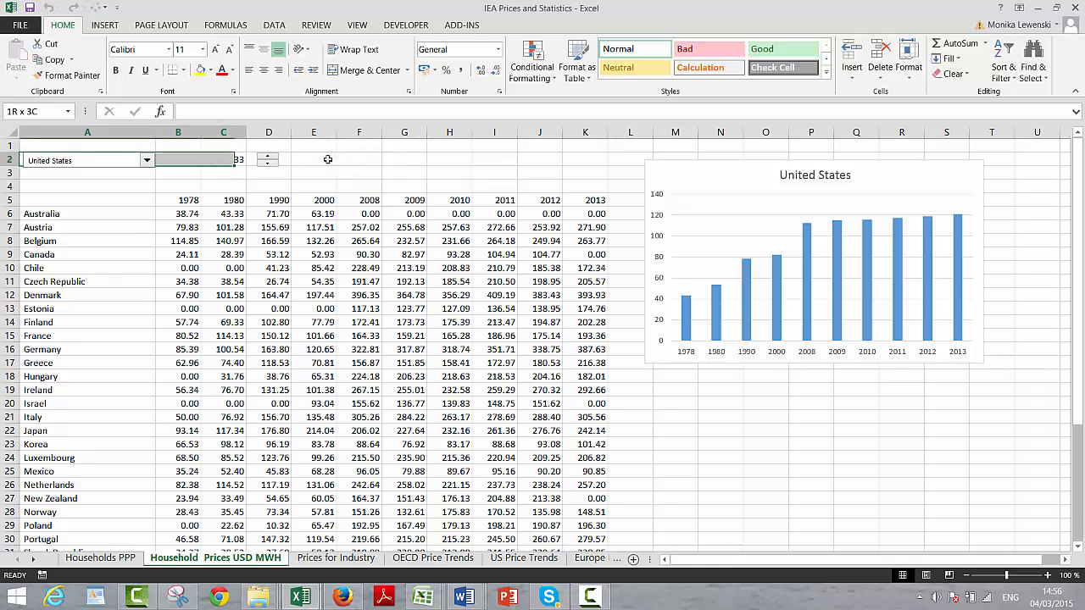
key("Up")
key("shift+Down")
key("shift+Down")
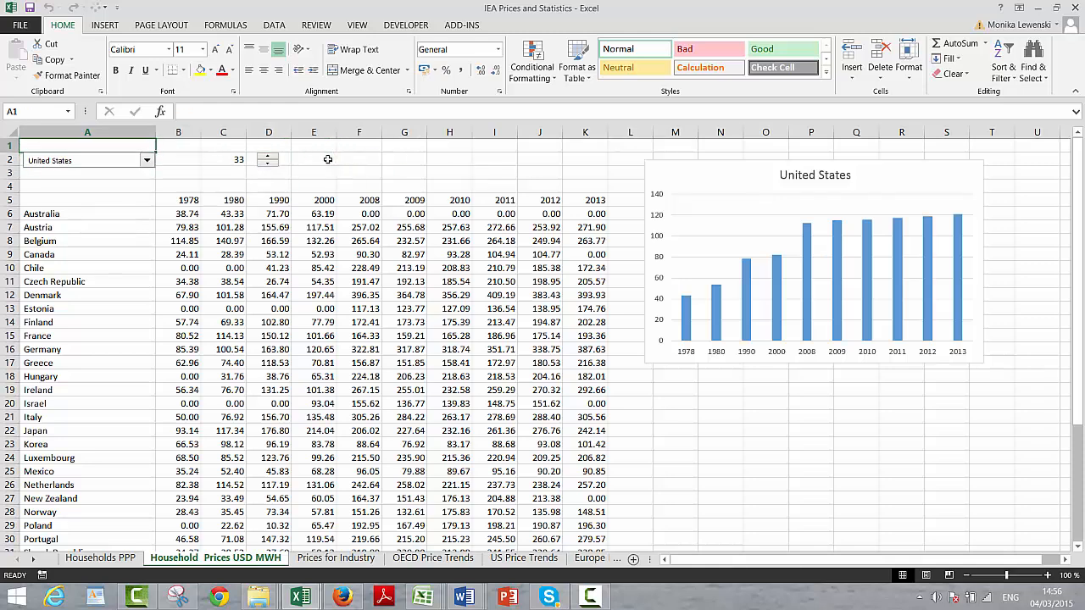
key("shift+Right")
key("shift+Right")
key("shift+Right")
key("shift+Right")
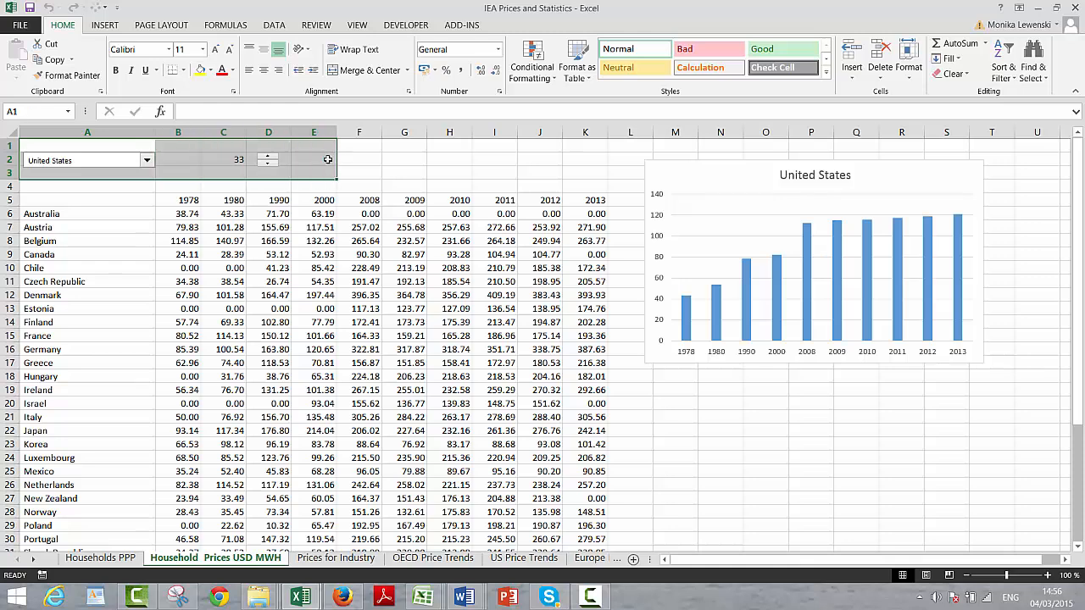
key("ctrl+c")
- Insert four blank rows above the year headers on the Prices for Industry sheet
key("ctrl+Page_Down")
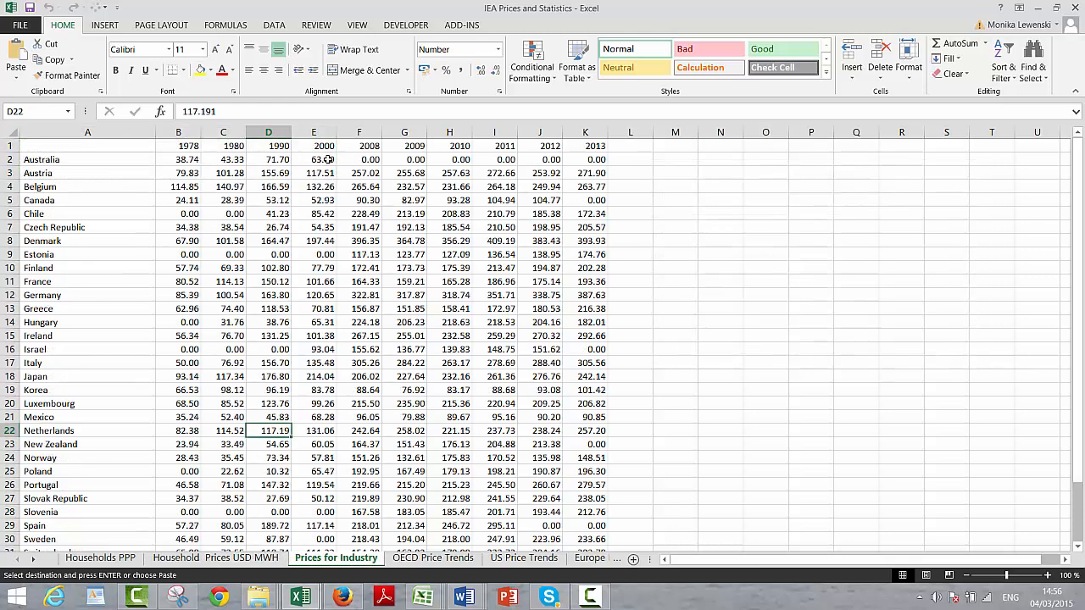
key("Up")
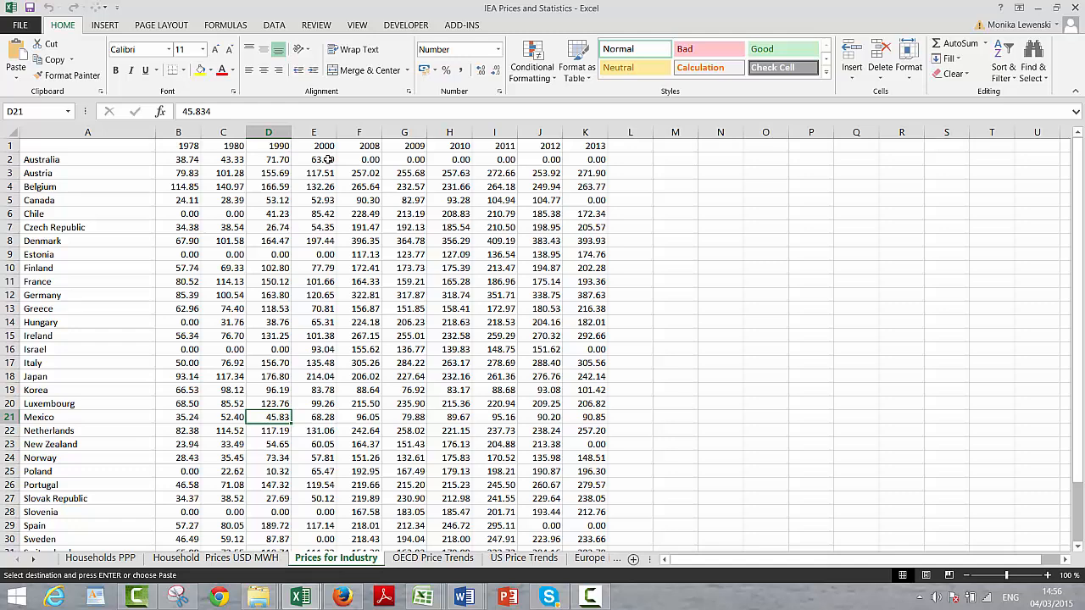
key("Escape")
key("Up")
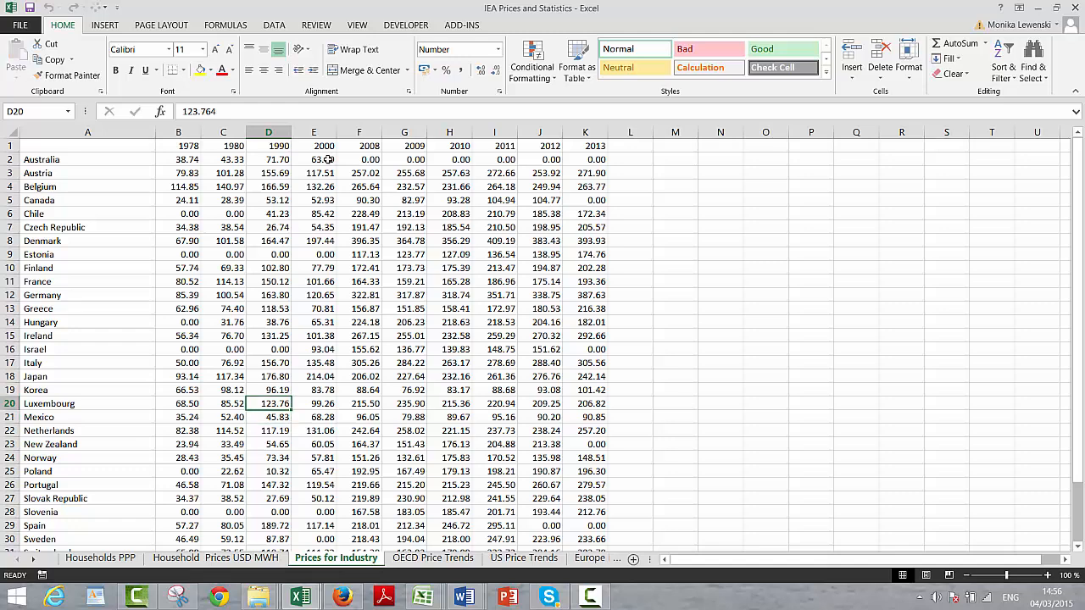
key("Up")
key("Up")
key("Up")
key("Up")
key("Up")
key("Up")
key("Up")
key("Up")
key("Up")
key("Up")
key("Up")
key("Up")
key("Up")
key("Up")
key("Up")
key("Up")
key("Up")
key("Up")
key("Up")
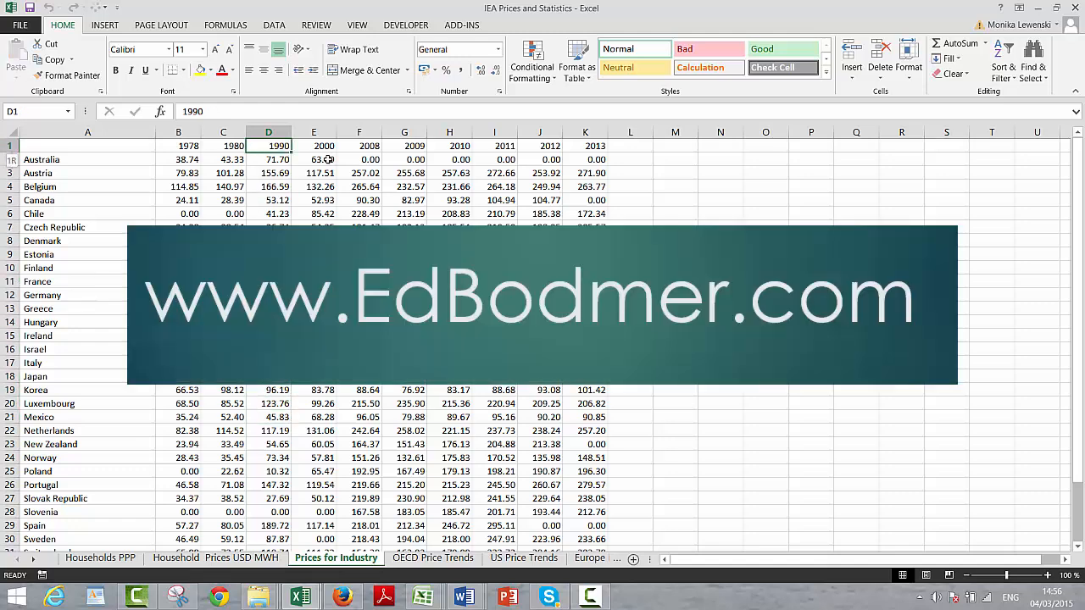
key("shift+space")
key("ctrl+plus")
key("ctrl+plus")
key("ctrl+plus")
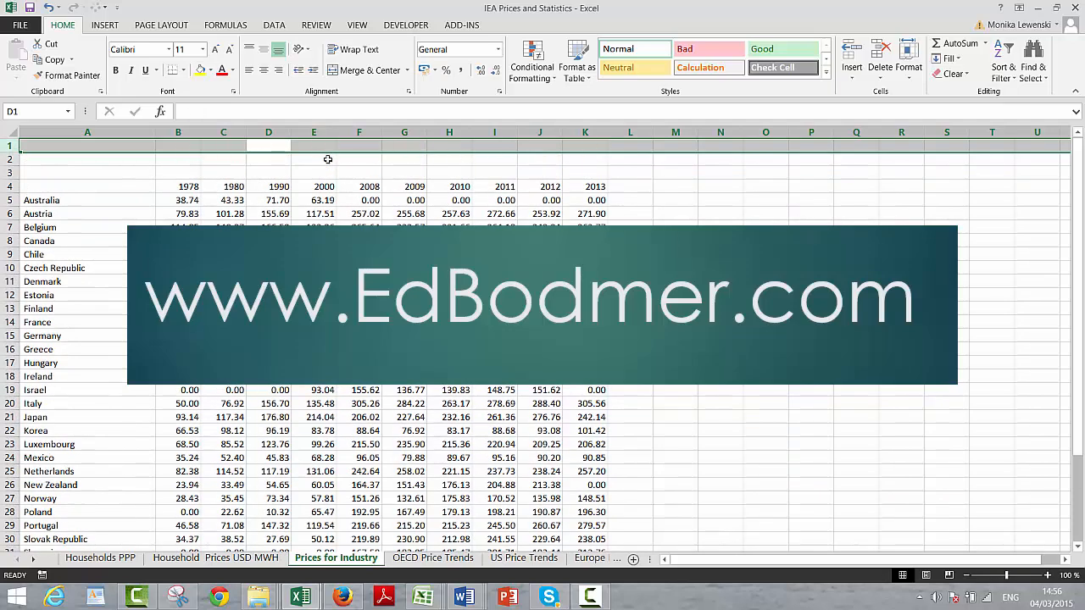
key("ctrl+plus")
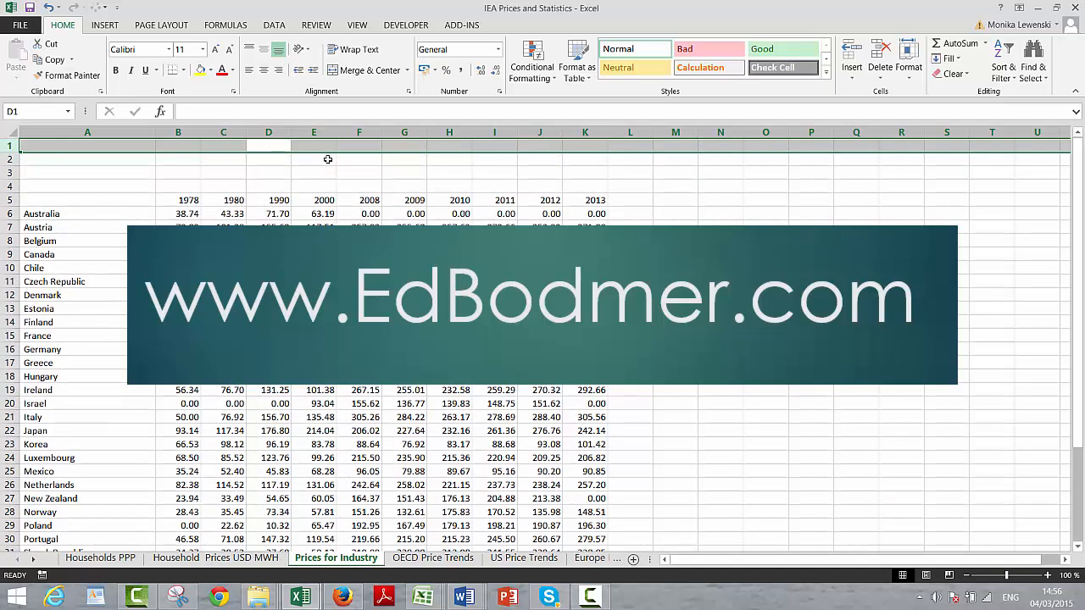
key("Up")
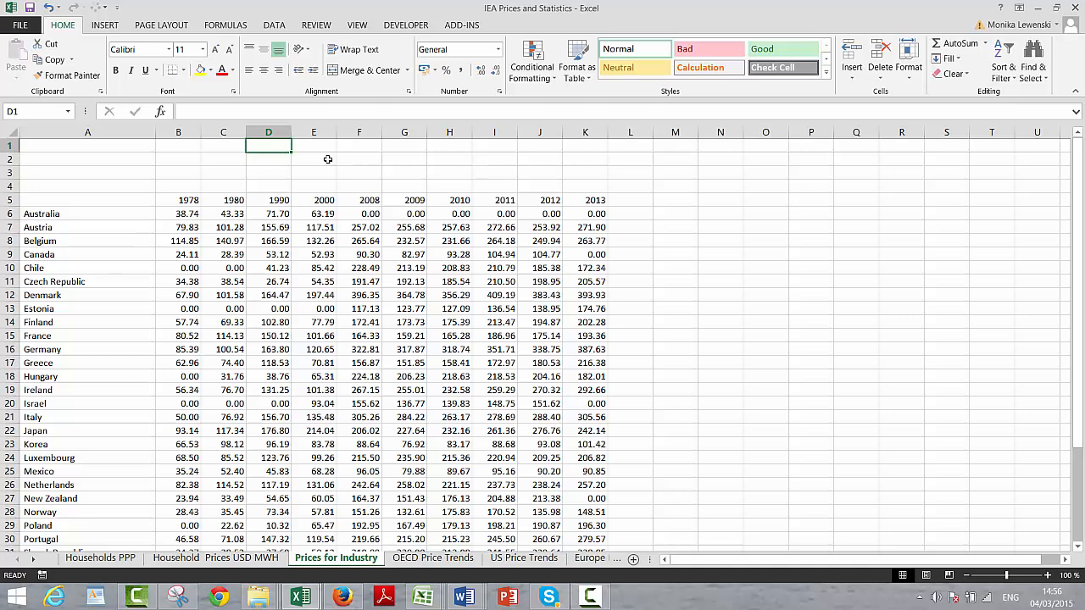
- Copy range A1:D4 with its combo box and spin button from the Households PPP sheet to A1 of Prices for Industry
key("Down")
key("Left")
key("Left")
key("Left")
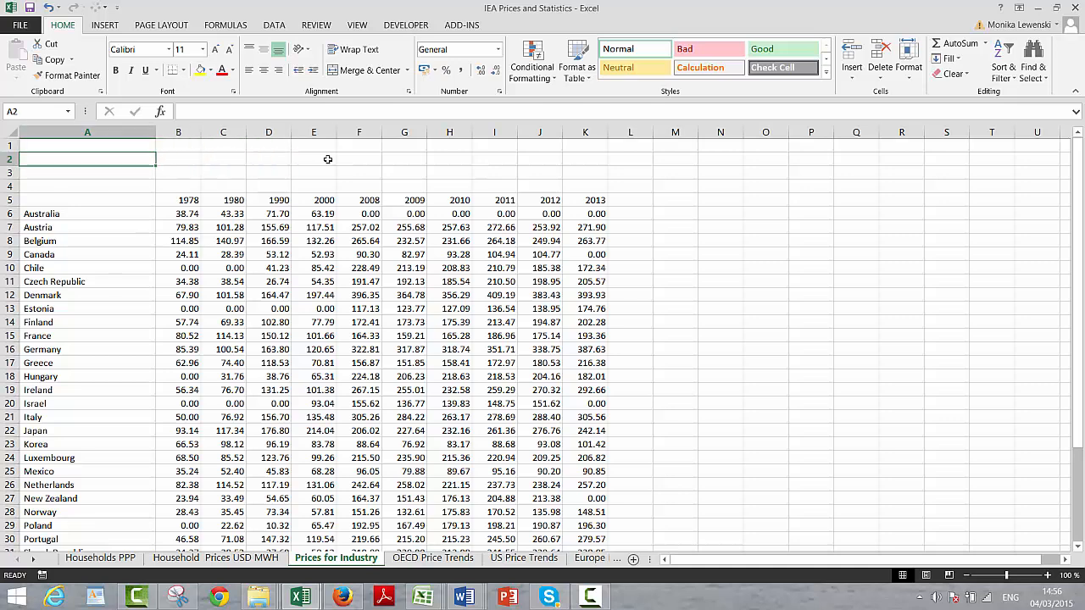
key("ctrl+Page_Up")
key("ctrl+Page_Up")
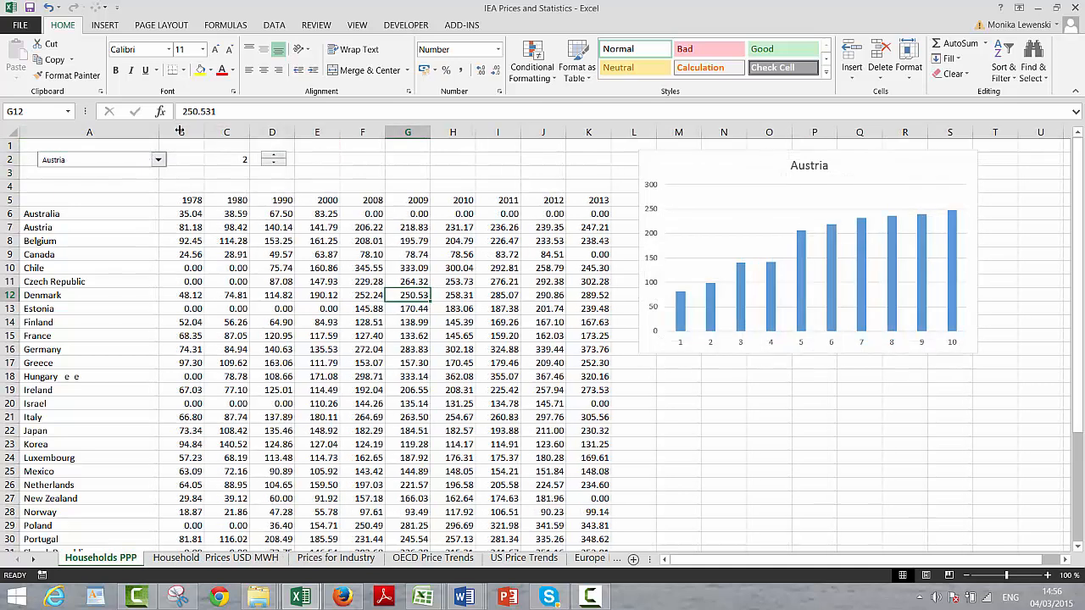
left_click(32, 146)
key("shift+Down")
key("shift+Down")
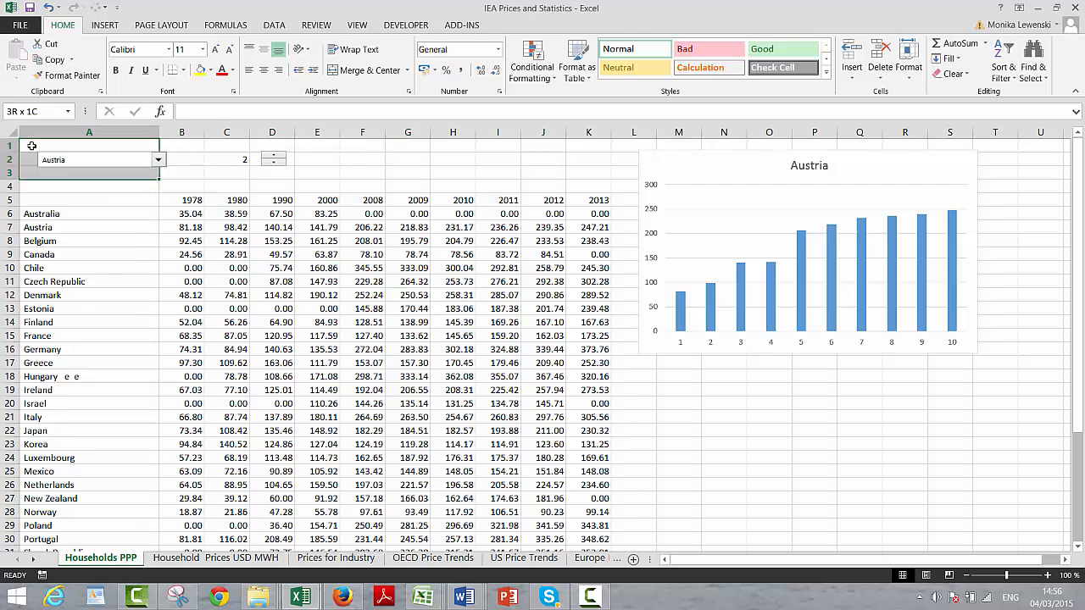
key("shift+Down")
key("shift+Right")
key("shift+Right")
key("shift+Right")
key("ctrl+c")
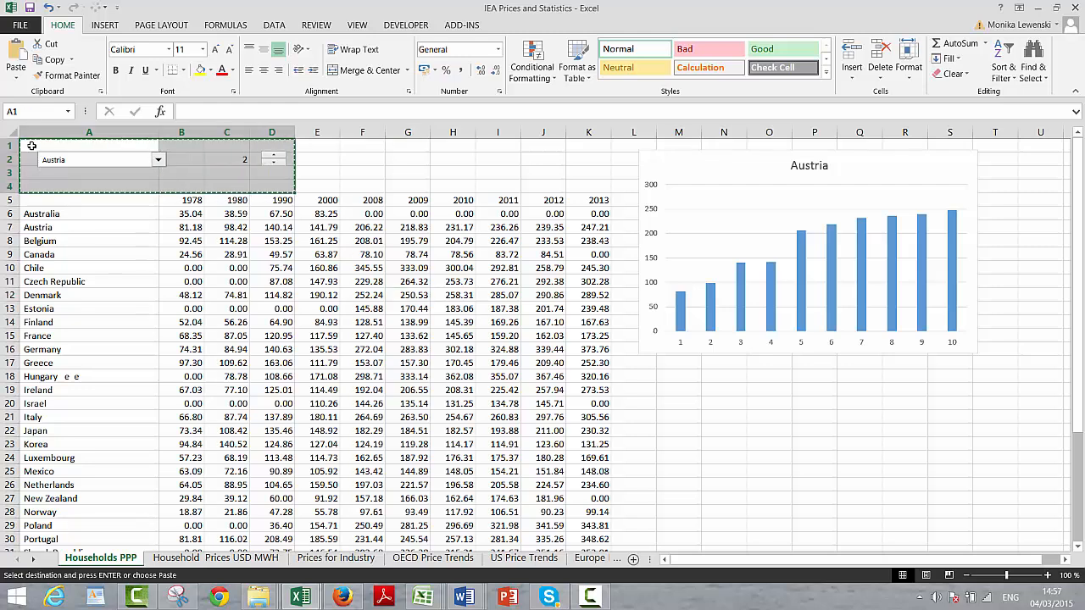
key("ctrl+Page_Down")
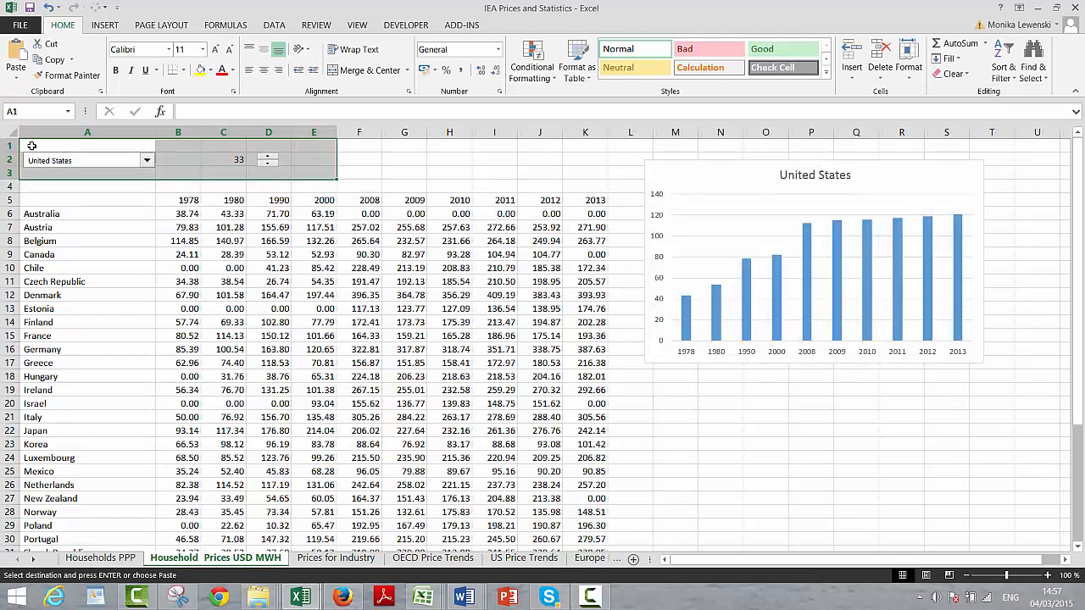
key("ctrl+Page_Down")
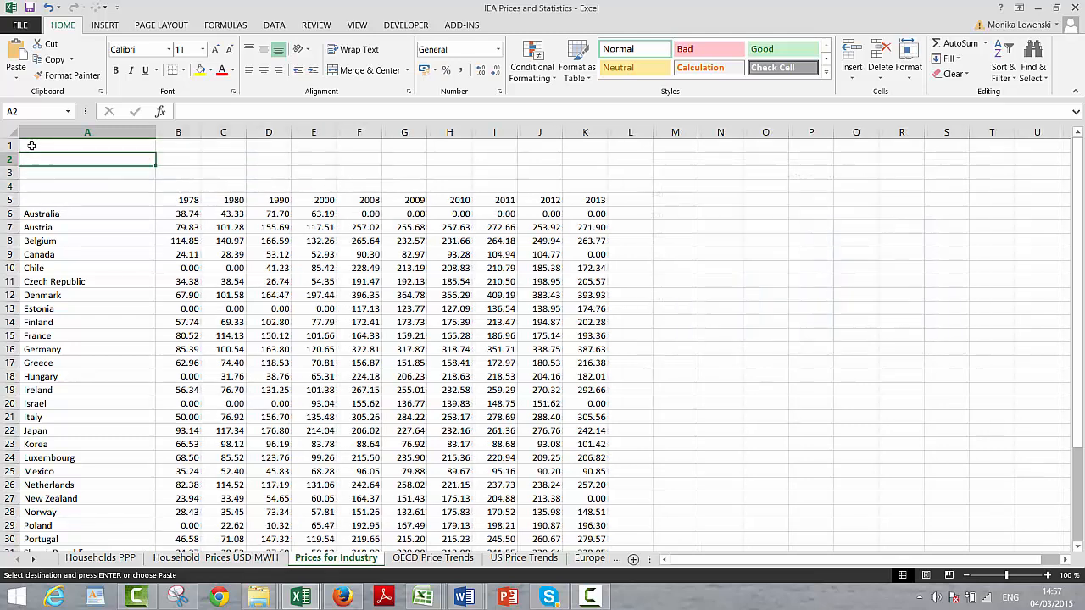
left_click(32, 146)
key("ctrl+v")
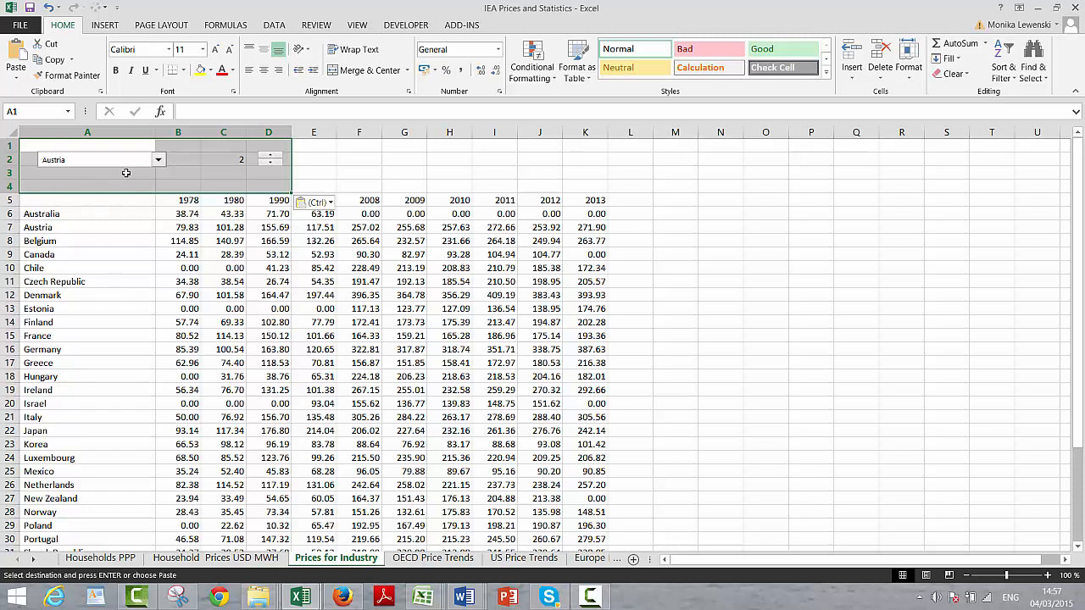
- Test the pasted combo box by selecting Chile and finally Finland
left_click(159, 160)
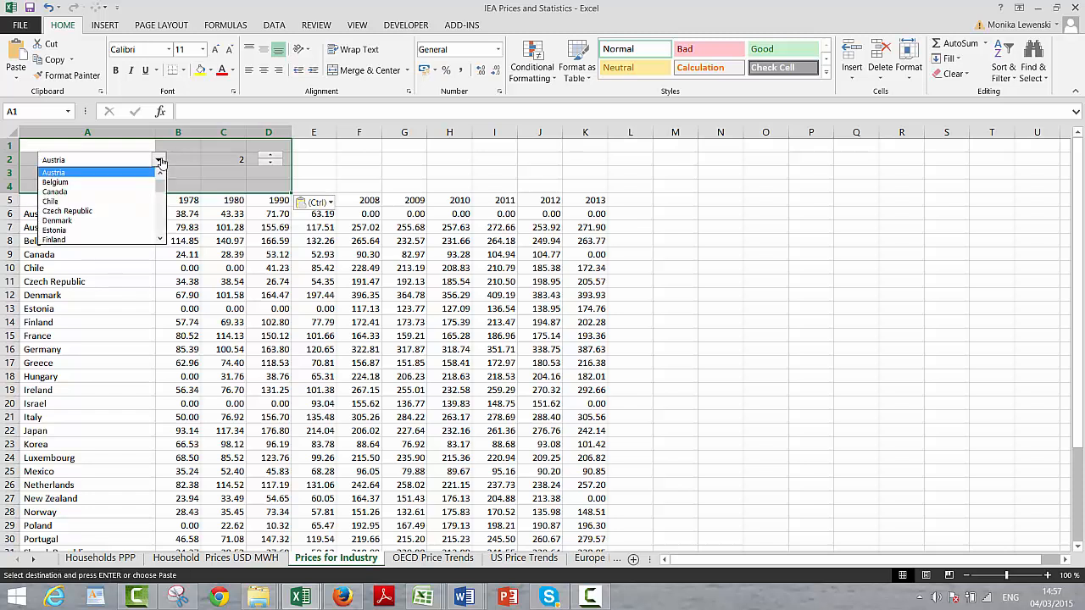
left_click(123, 204)
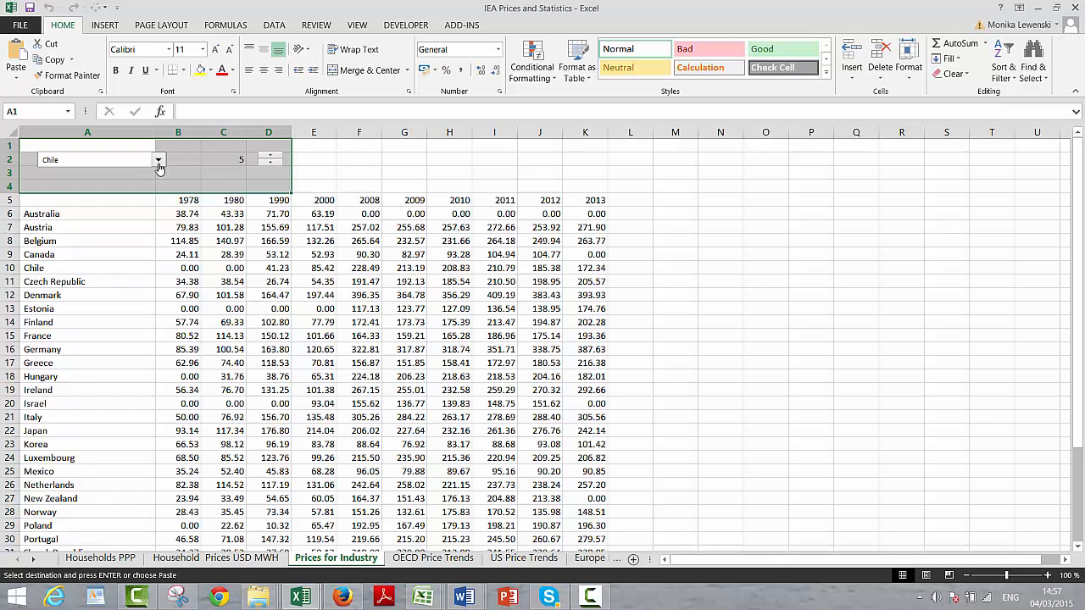
left_click(160, 163)
left_click(126, 214)
left_click(217, 174)
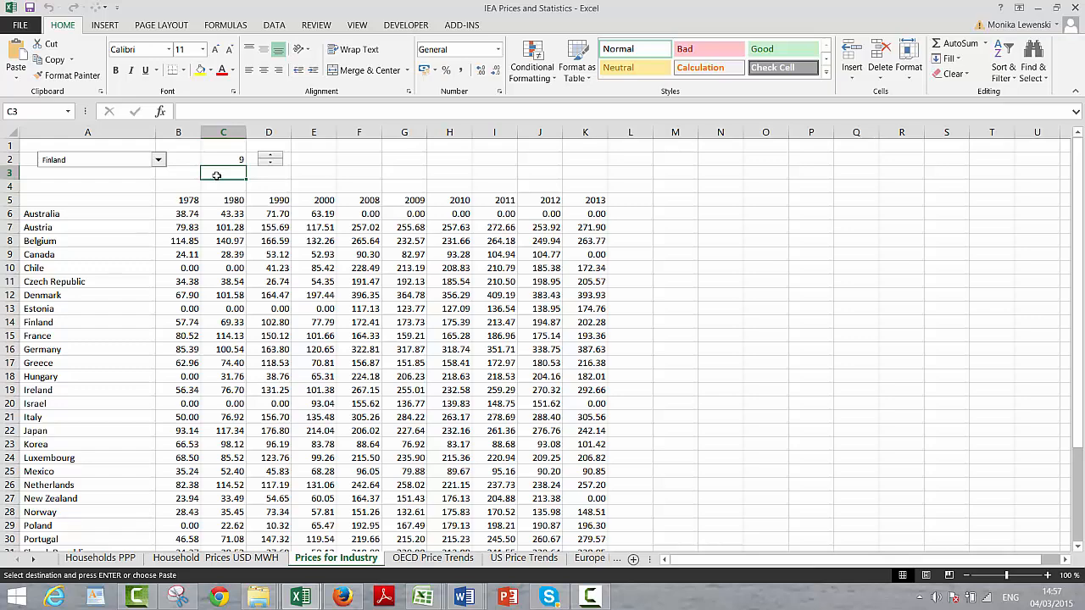
- Copy the year headers in B5:K5 to row 42 below the price table, starting at B42
key("Page_Down")
key("Page_Up")
key("Down")
key("Down")
key("Left")
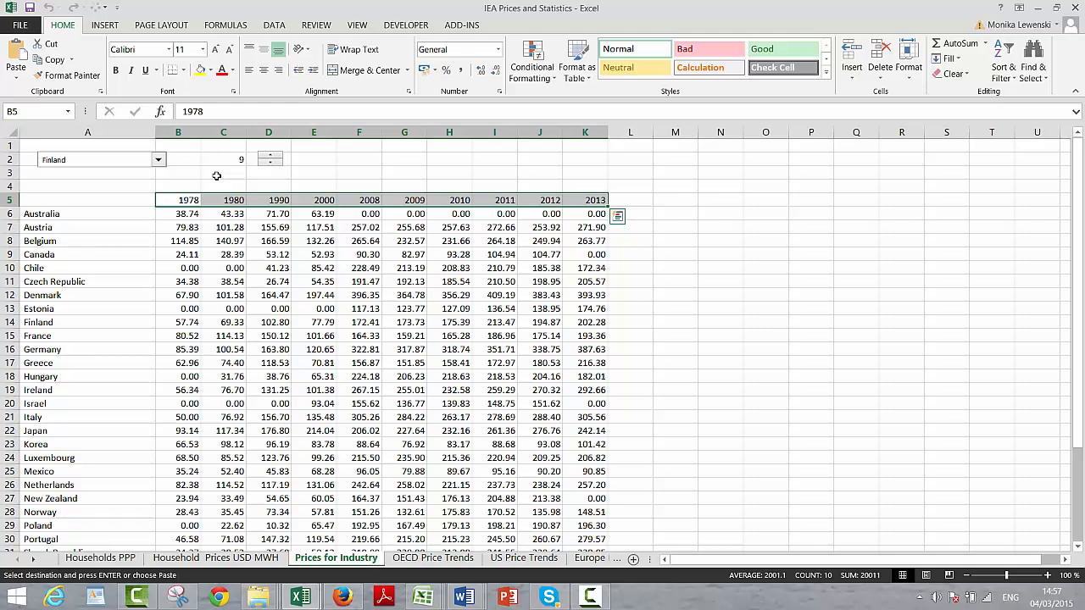
key("Down")
key("Down")
key("Down")
key("Down")
key("Down")
key("Down")
key("Down")
key("Down")
key("Down")
key("Down")
key("Down")
key("Down")
key("Down")
key("Down")
key("Down")
key("Down")
key("Down")
key("Down")
key("Down")
key("Down")
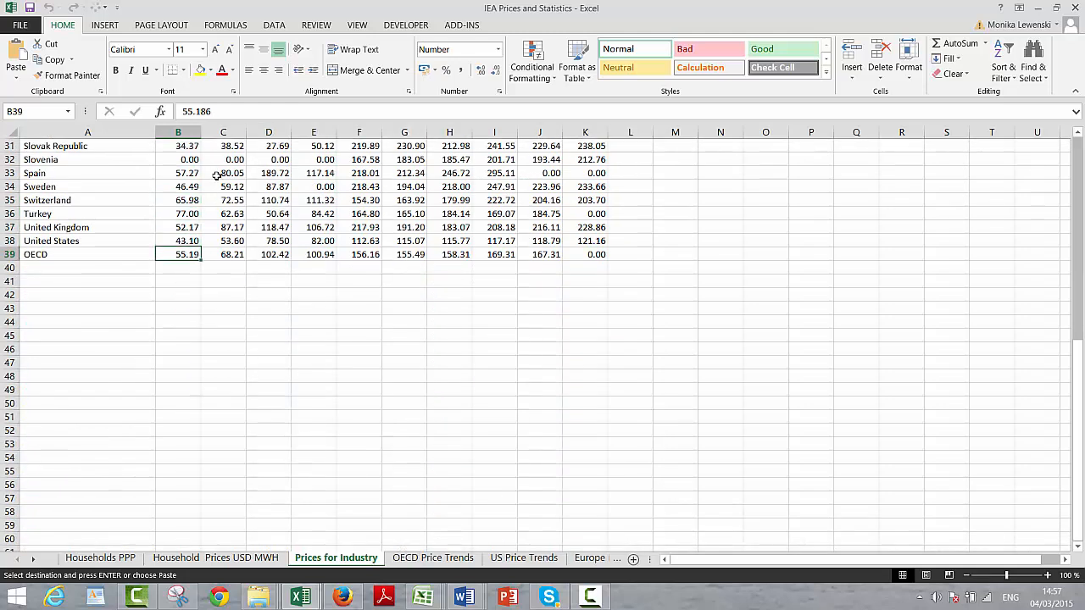
key("Down")
key("Down")
key("Down")
key("ctrl+v")
- Enter =INDEX(A6:A39;$C$2) in A43 to return the selected country's name
key("Up")
key("Up")
key("Up")
key("Up")
key("Up")
key("Up")
key("Up")
key("Up")
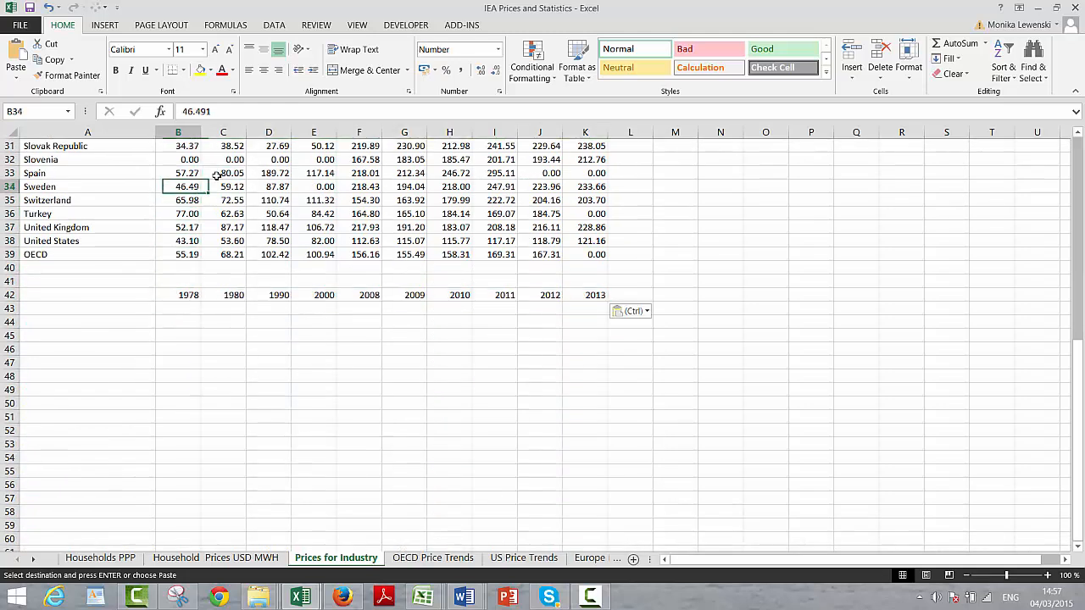
key("Left")
key("Down")
key("Down")
key("Down")
key("Down")
key("Down")
key("Down")
key("Down")
key("Down")
key("Down")
key("Down")
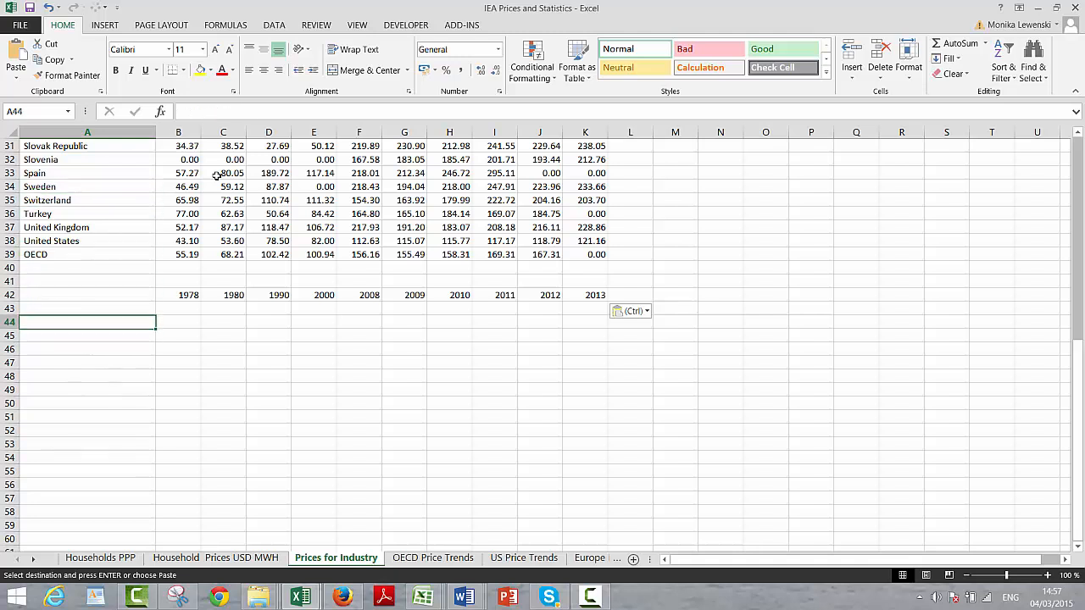
key("Up")
type("=inde")
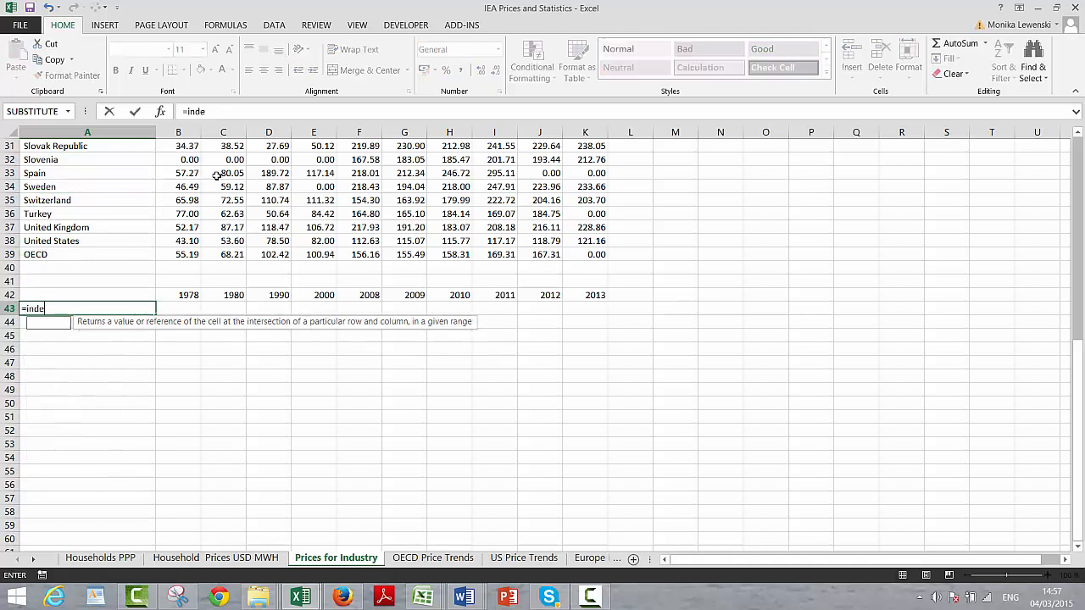
type("x(")
key("Up")
key("Up")
key("Up")
key("Up")
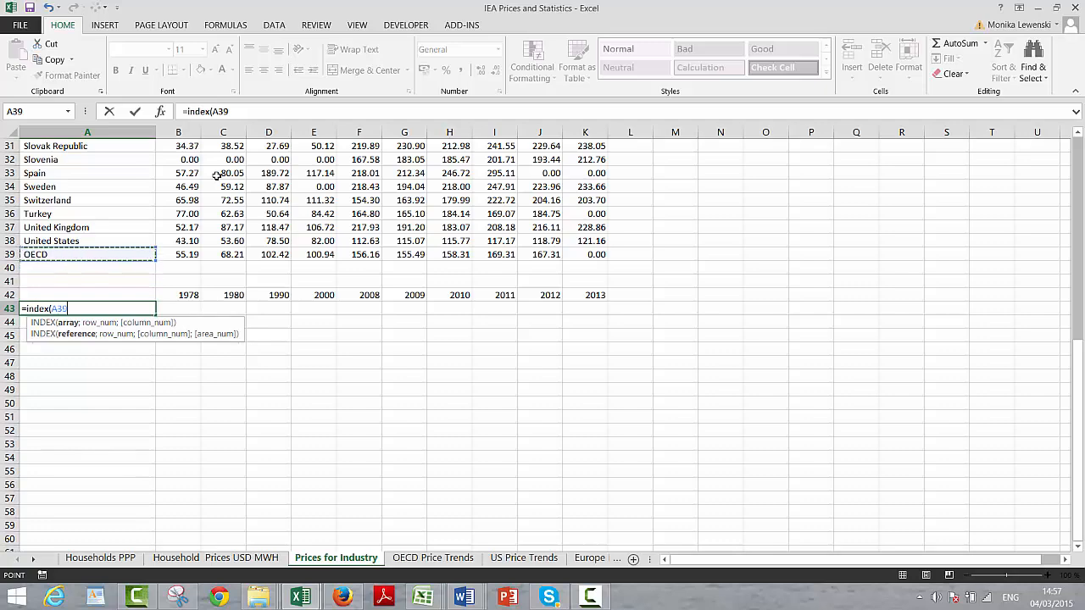
key("shift+Page_Up")
key("shift+Page_Up")
key("shift+Down")
key("shift+Down")
key("shift+Down")
key("shift+Down")
key("shift+Down")
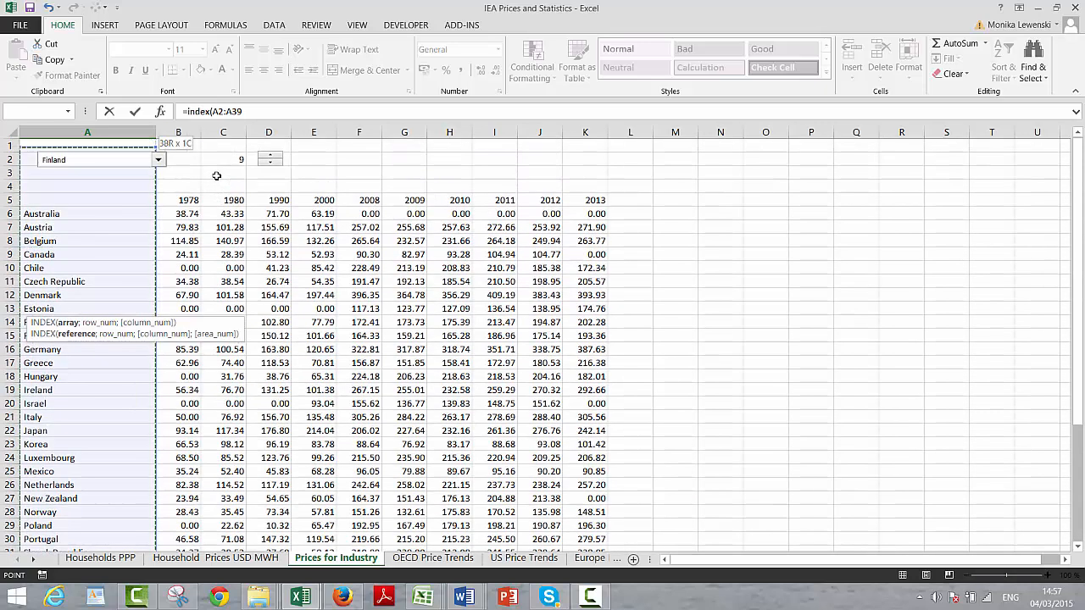
type(";")
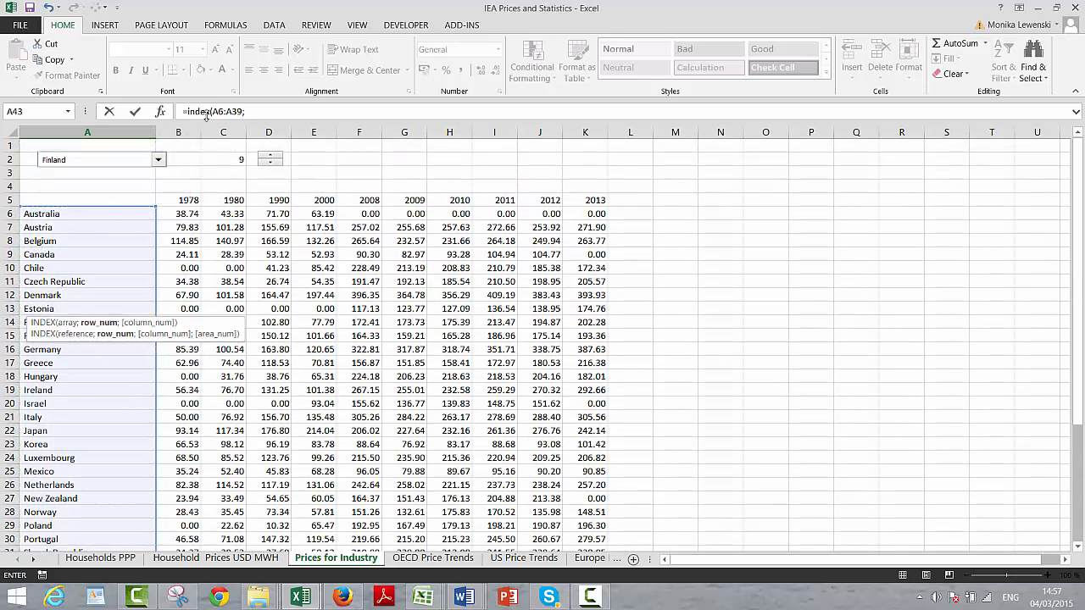
left_click(231, 159)
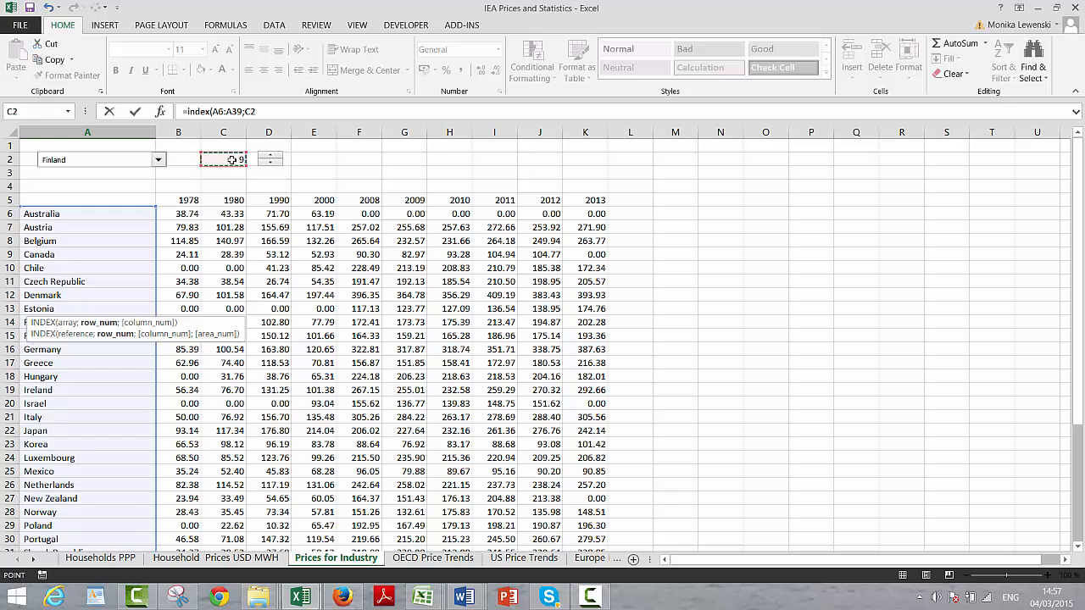
key("F4")
key("Return")
key("Up")
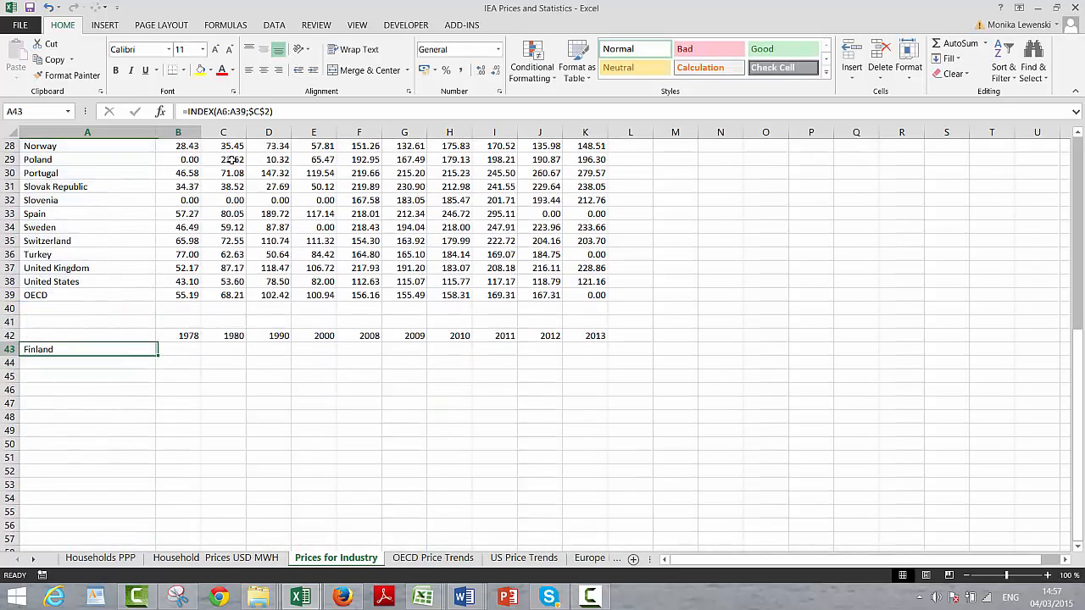
- Fill the INDEX formula from A43 across to K43 so it returns the selected country's price for every year
key("shift+Right")
key("shift+Right")
key("shift+Right")
key("shift+Right")
key("shift+Right")
key("shift+Right")
key("shift+Right")
key("shift+Right")
key("shift+Right")
key("shift+Right")
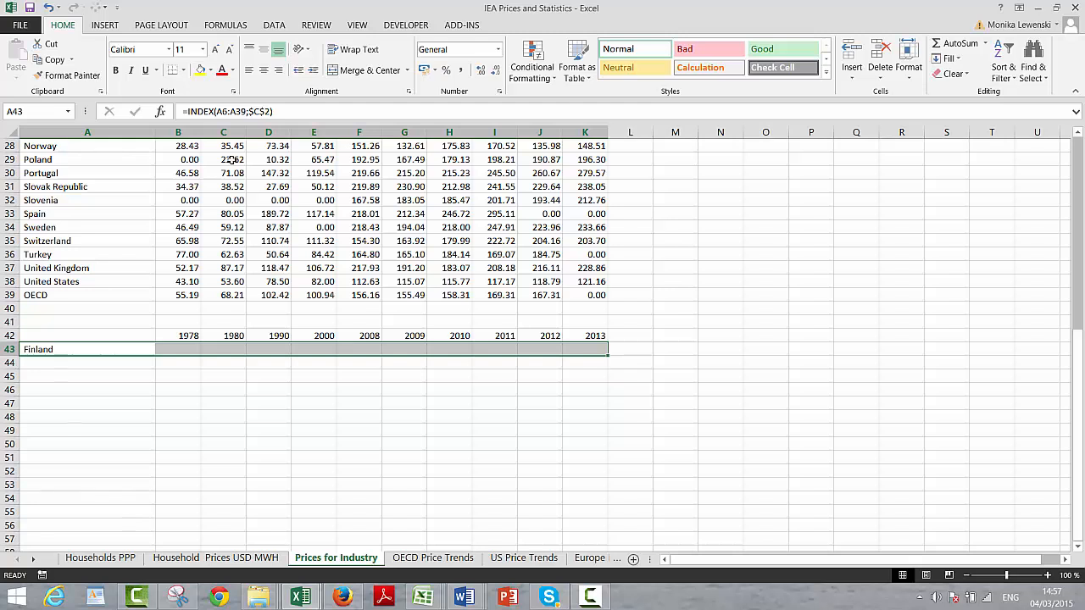
key("ctrl+r")
- Insert a default column chart from A42:K43 and place it beside the upper rows of the price table, around columns L to S
key("Up")
key("shift+Down")
key("shift+Right")
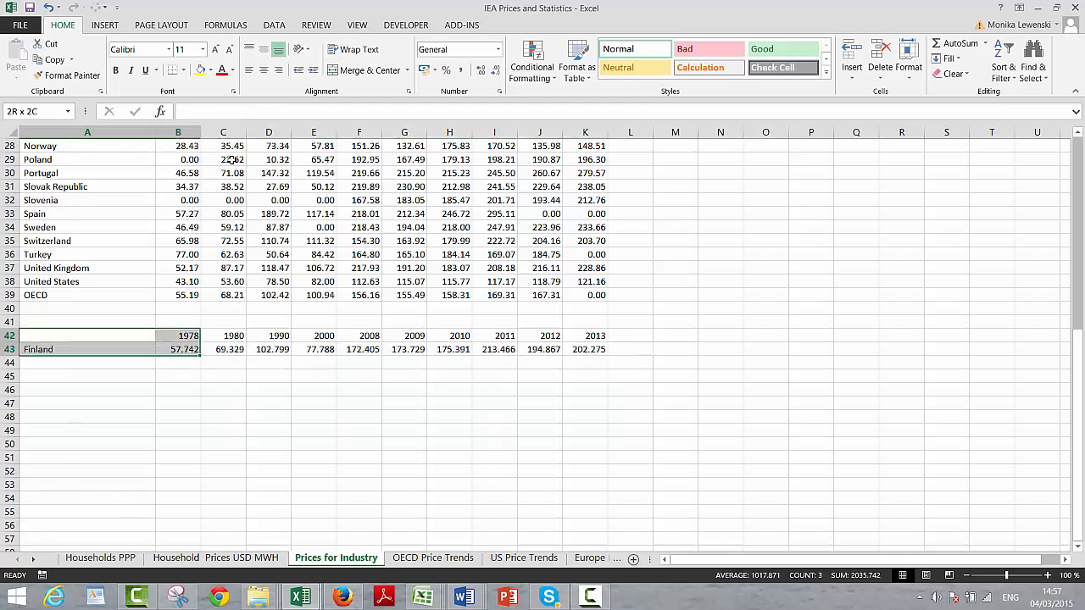
key("shift+Right")
key("shift+Right")
key("shift+Right")
key("shift+Right")
key("shift+Right")
key("shift+Right")
key("shift+Right")
key("shift+Right")
key("shift+Right")
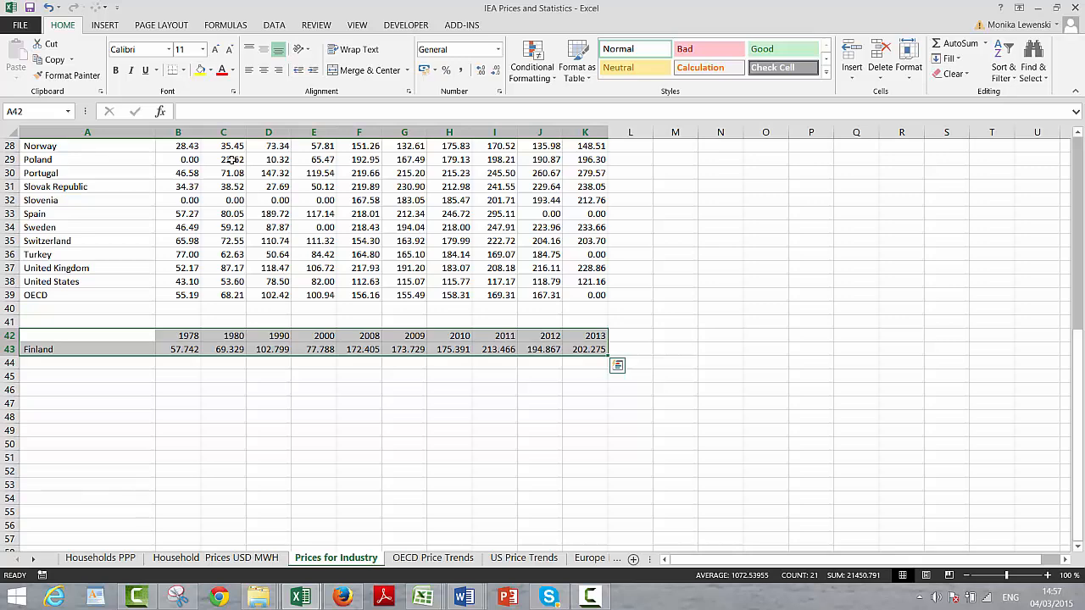
key("alt+F1")
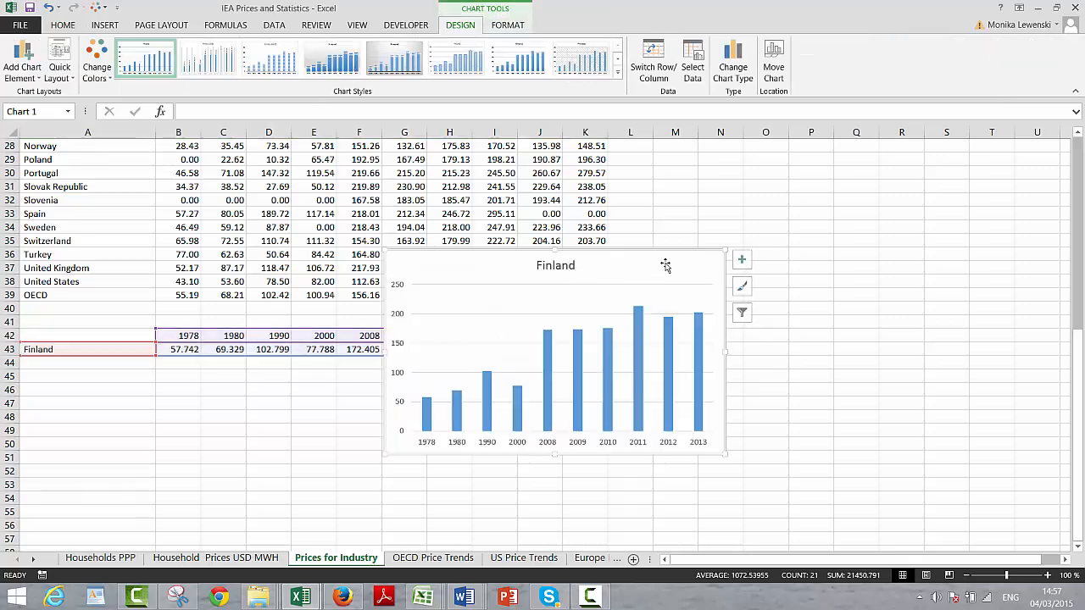
left_click_drag(666, 266, 923, 187)
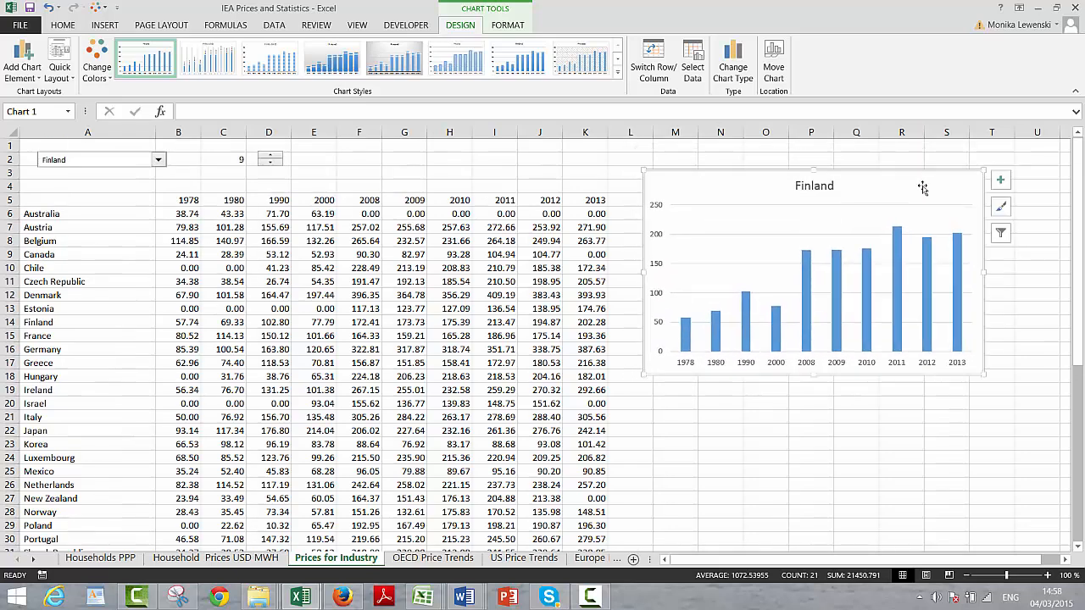
left_click(670, 483)
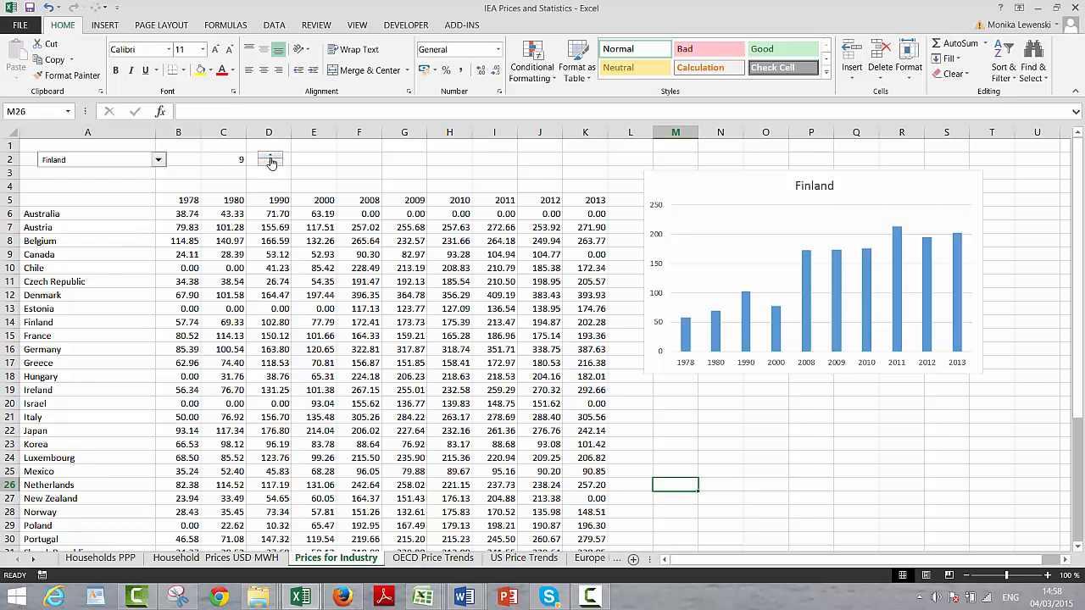
- Link the spin button next to C2 to cell $C$2, with a maximum value of 40
right_click(271, 162)
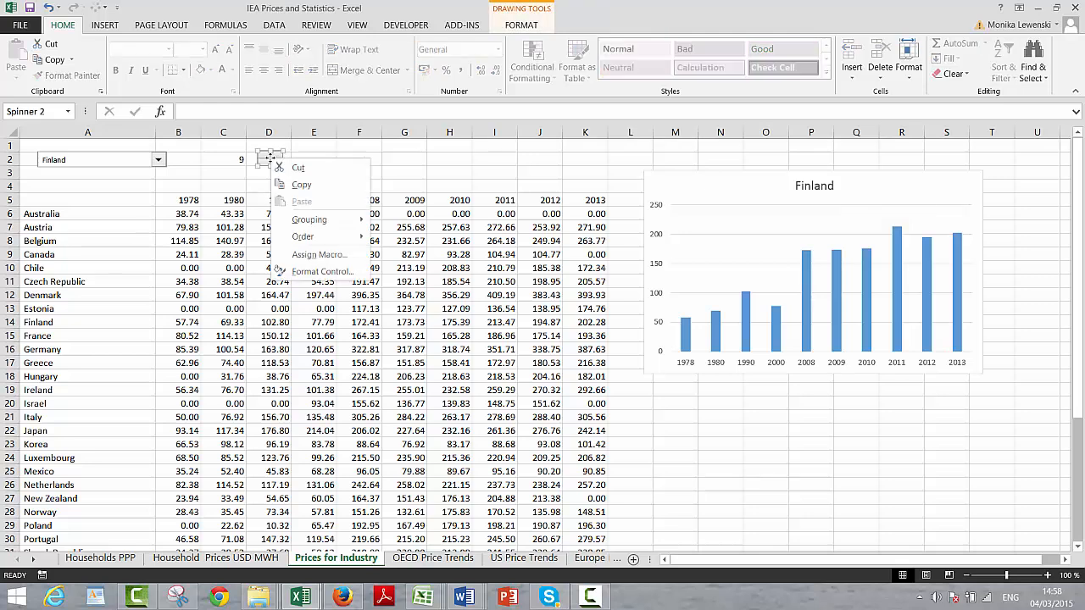
left_click(305, 272)
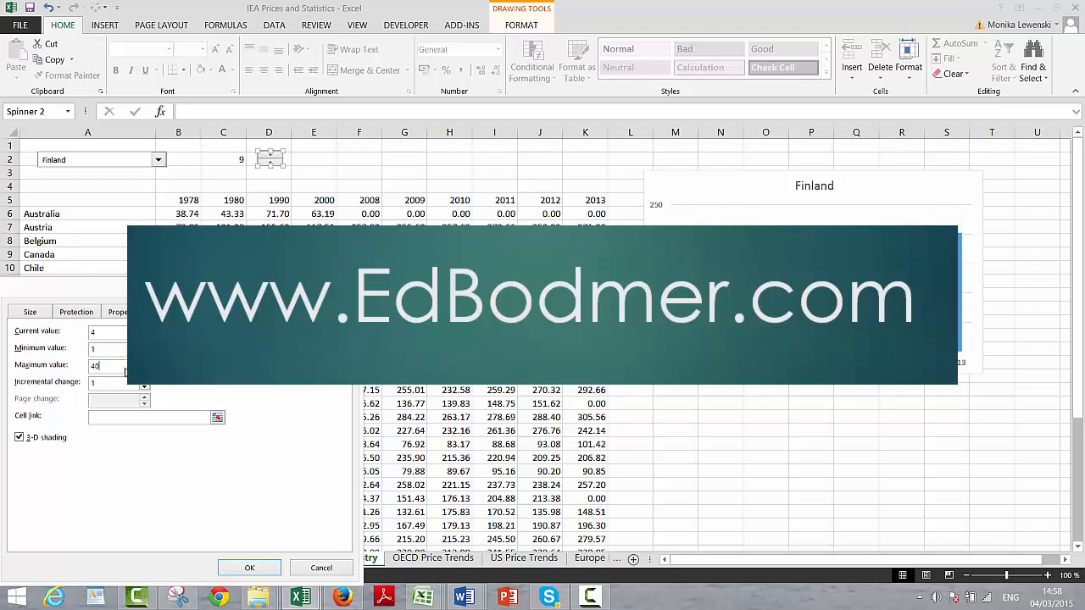
left_click(218, 418)
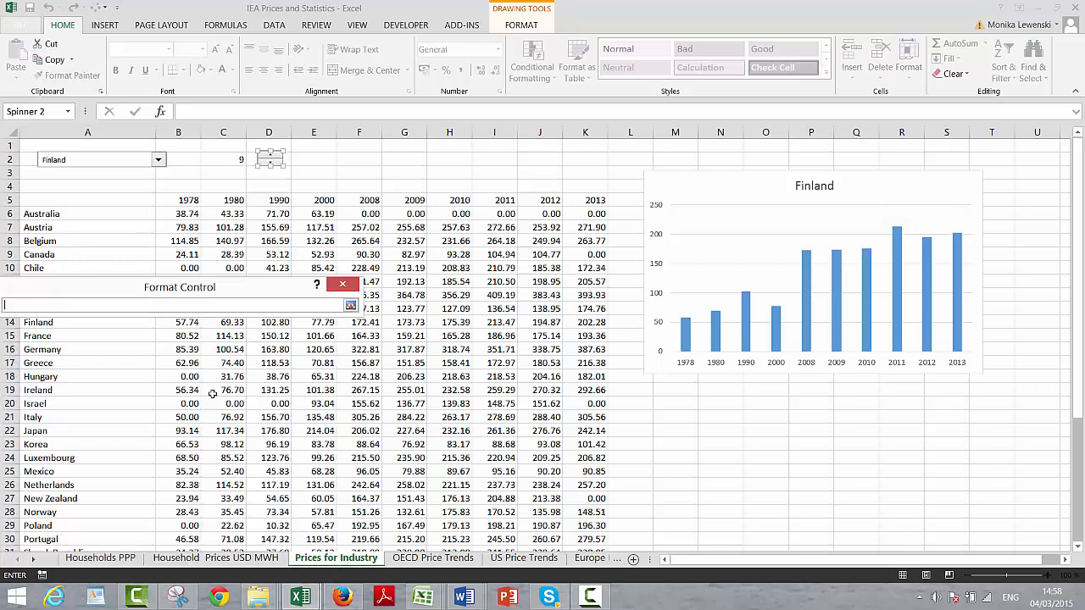
left_click(240, 161)
key("Return")
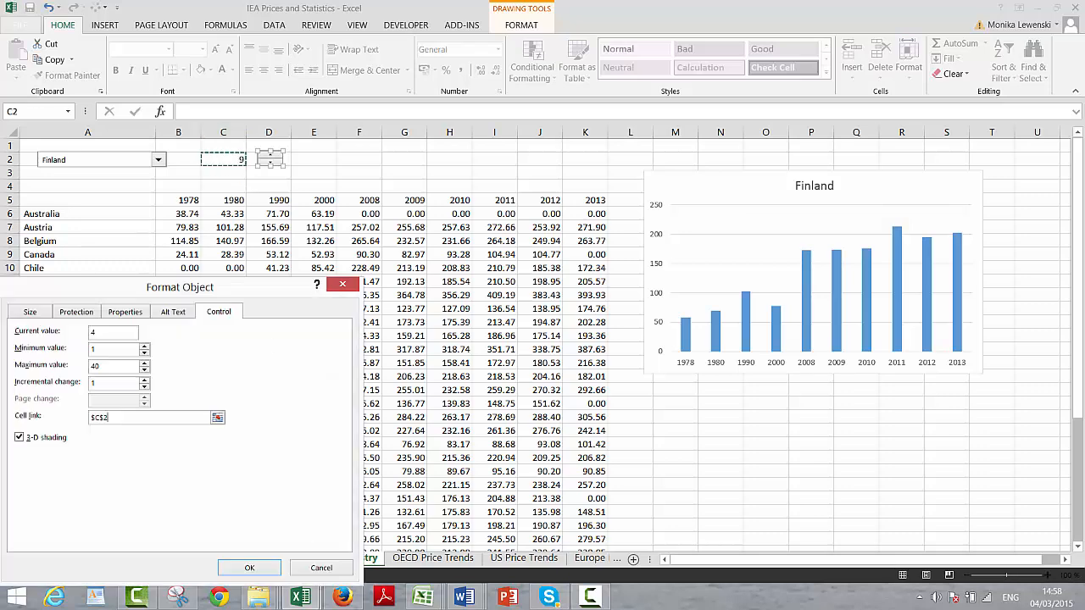
left_click(270, 568)
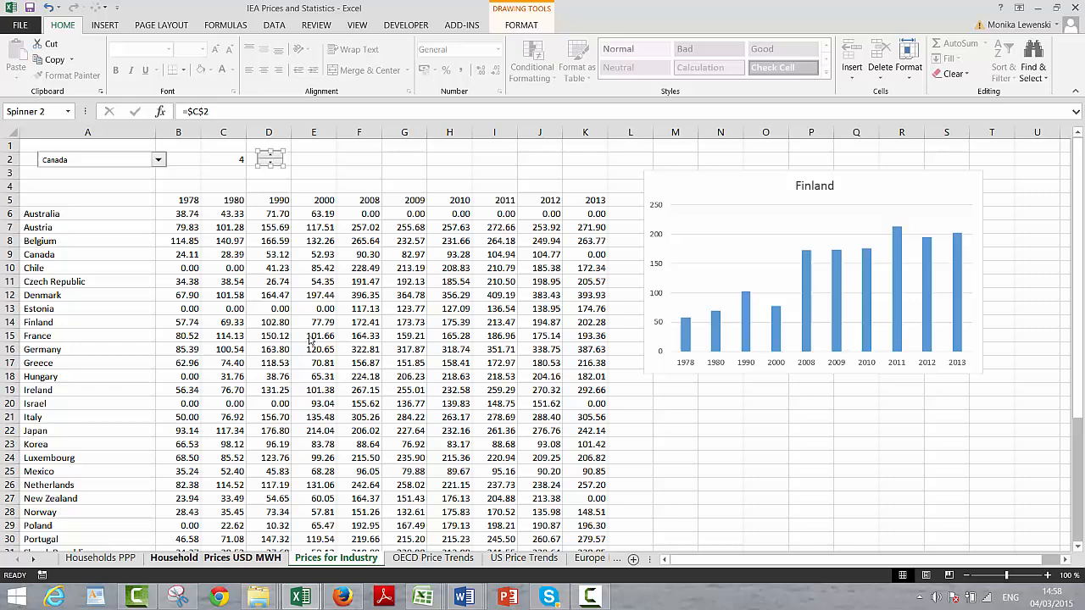
left_click(312, 229)
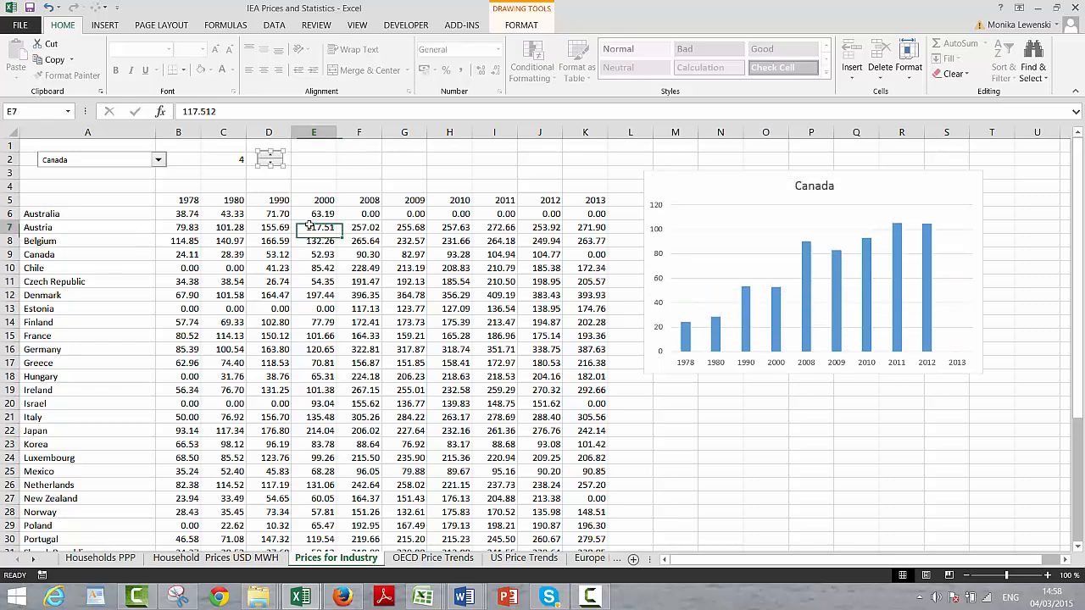
- Check the input range and cell link in the country combo box's control settings
right_click(142, 162)
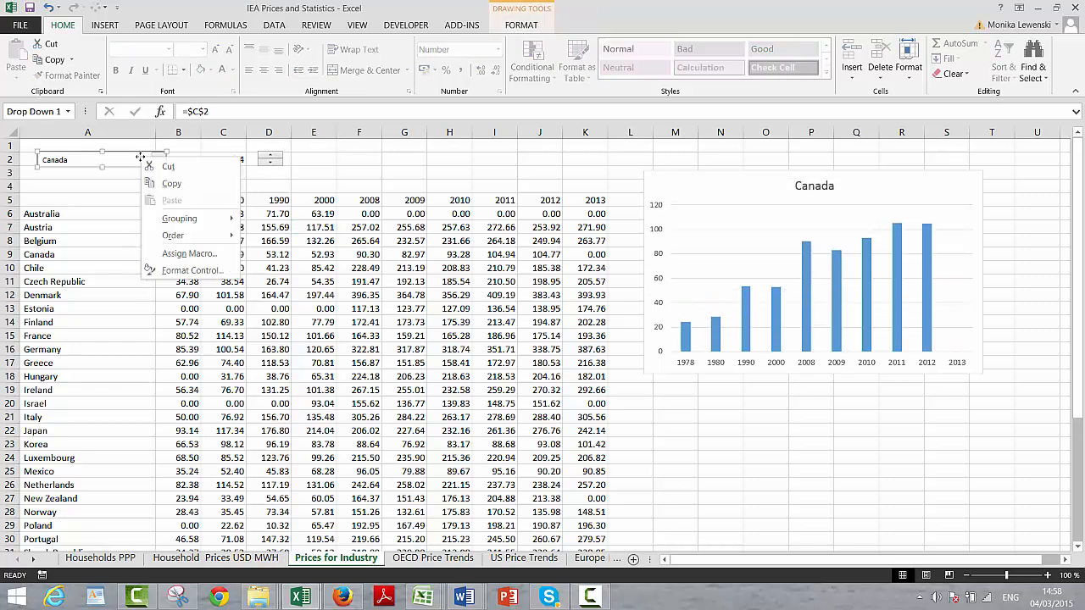
left_click(177, 271)
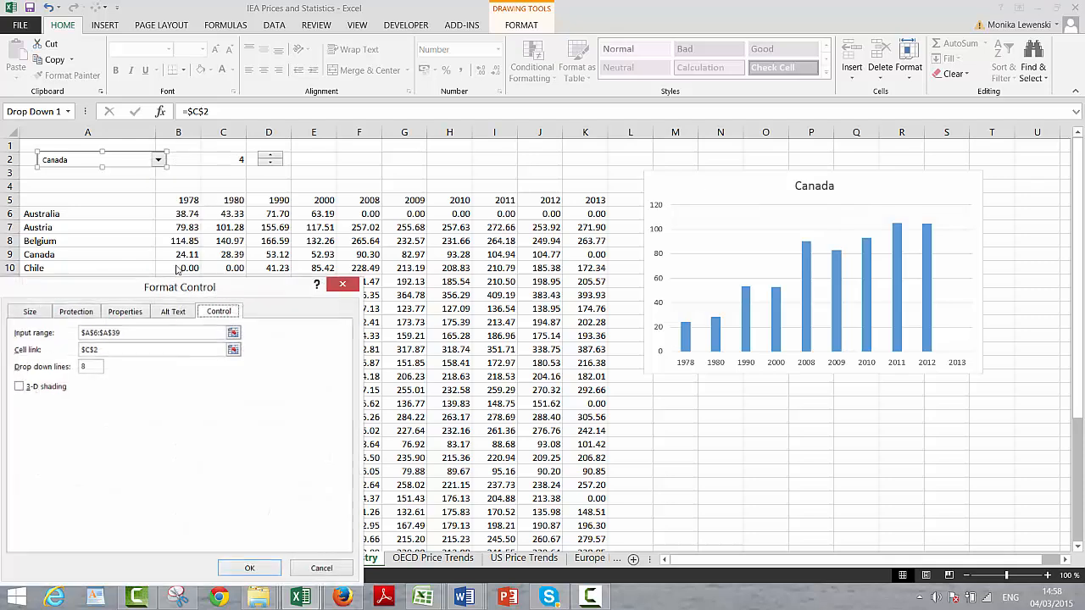
left_click(231, 333)
key("Return")
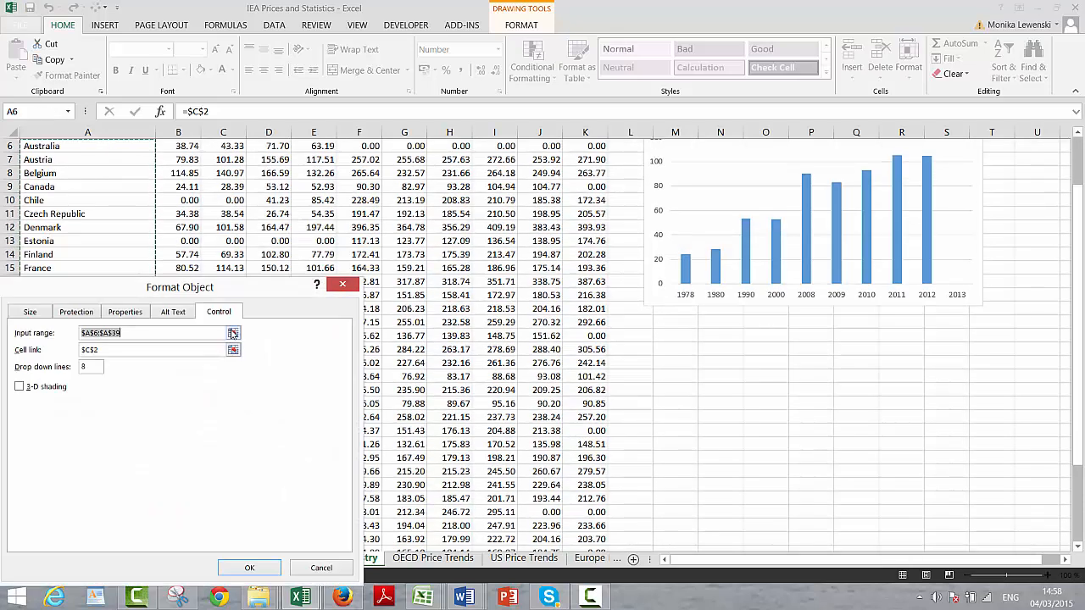
left_click(232, 349)
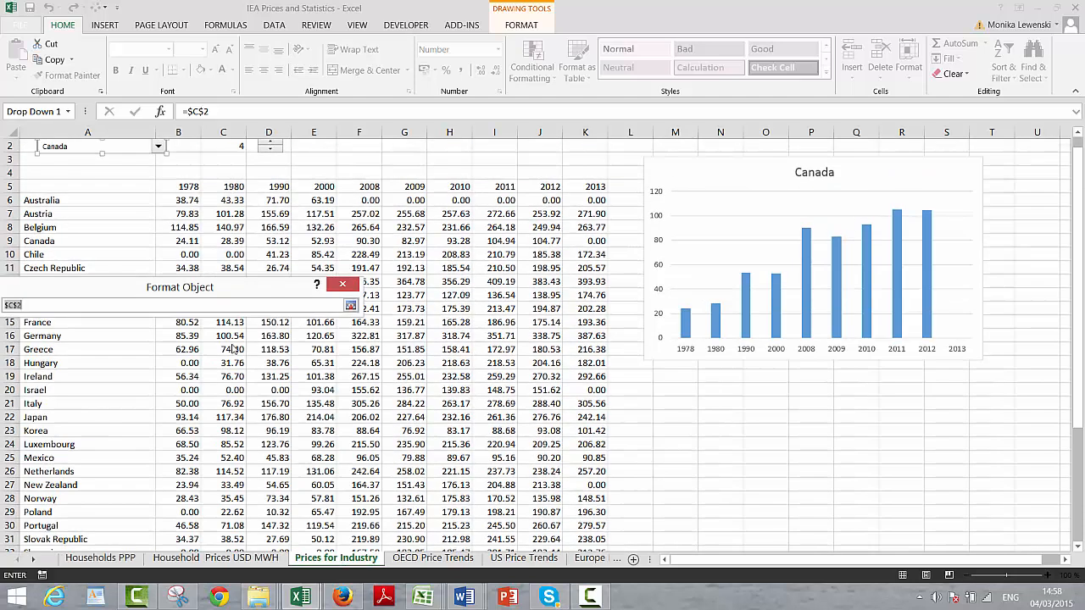
key("Return")
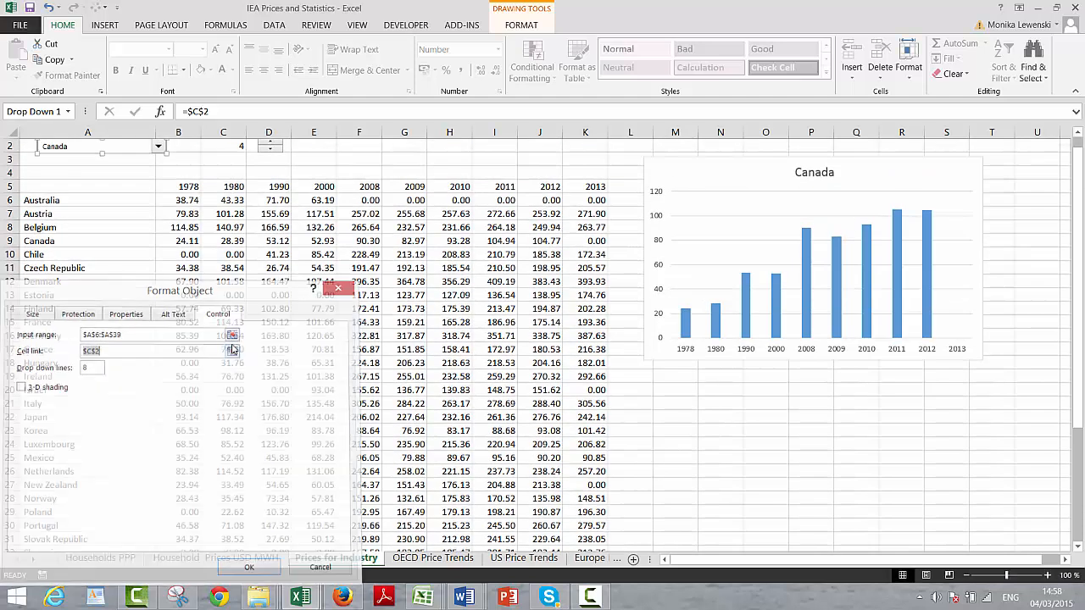
key("Return")
left_click(285, 245)
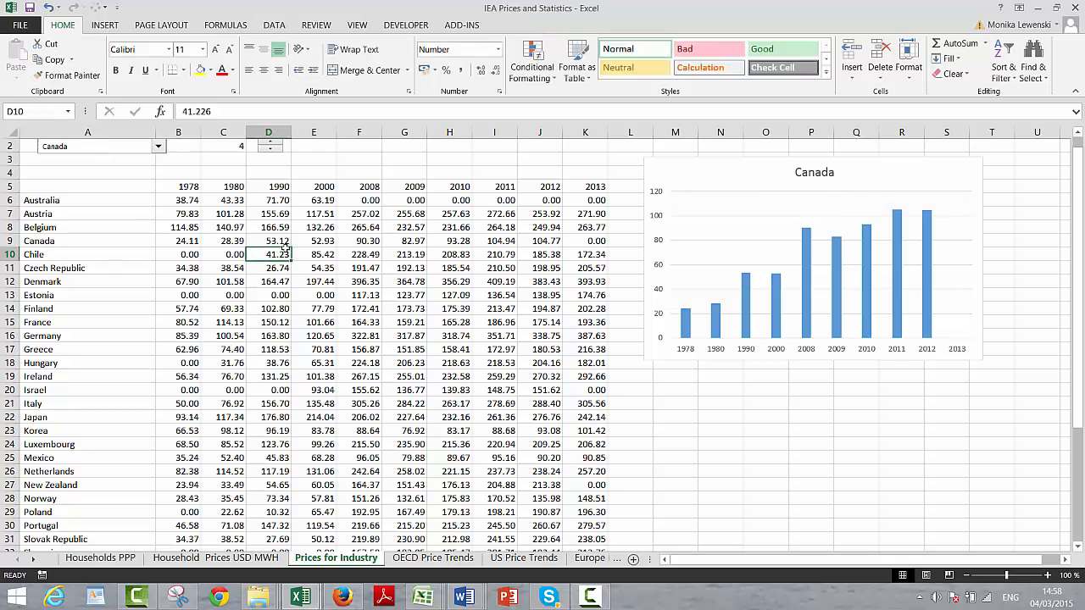
- Test the spin button by stepping the selected country forward from Canada to Greece
key("Up")
key("Up")
key("Up")
key("Up")
key("Up")
key("Up")
key("Up")
key("Up")
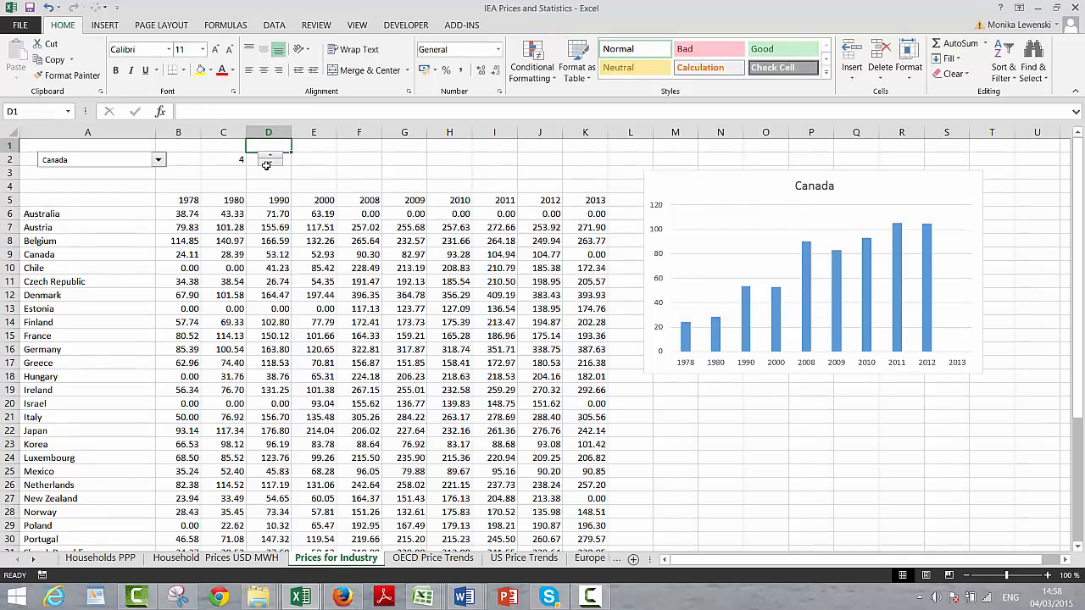
left_click(266, 161)
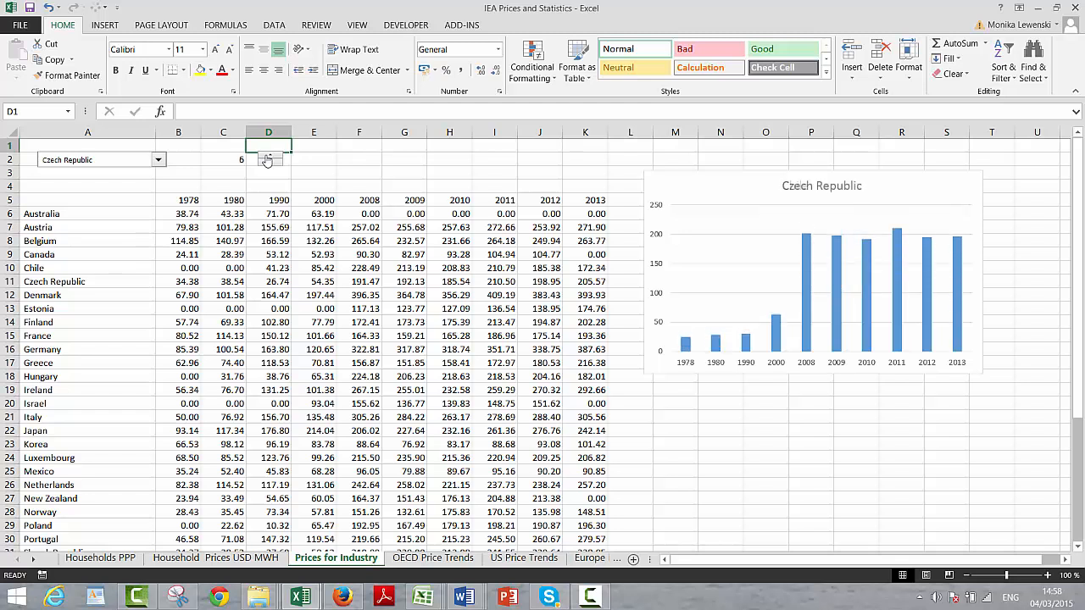
left_click(267, 161)
left_click(266, 161)
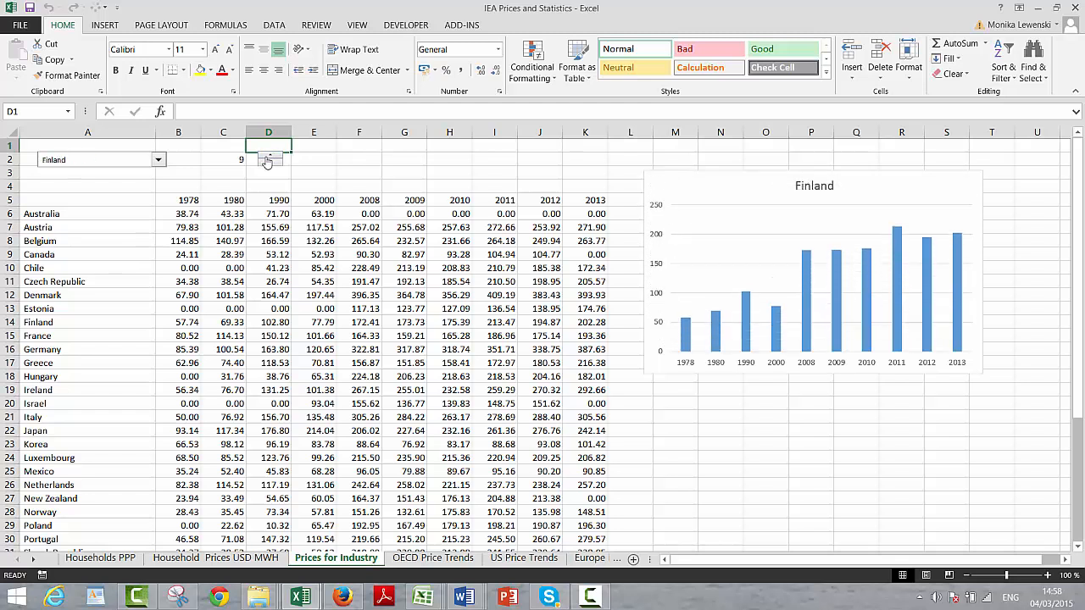
left_click(266, 161)
left_click(268, 161)
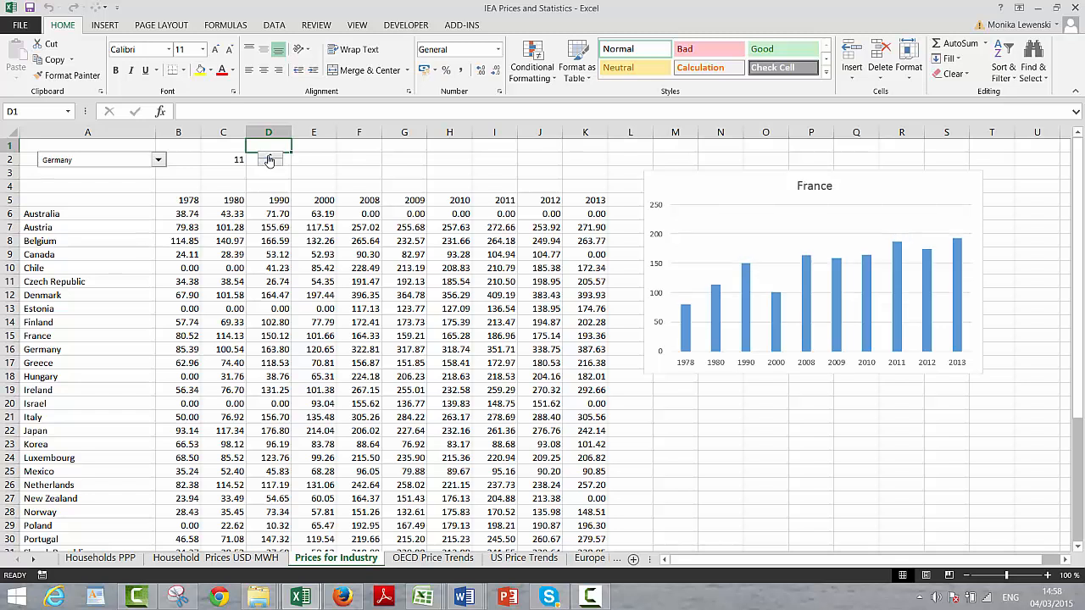
left_click(268, 161)
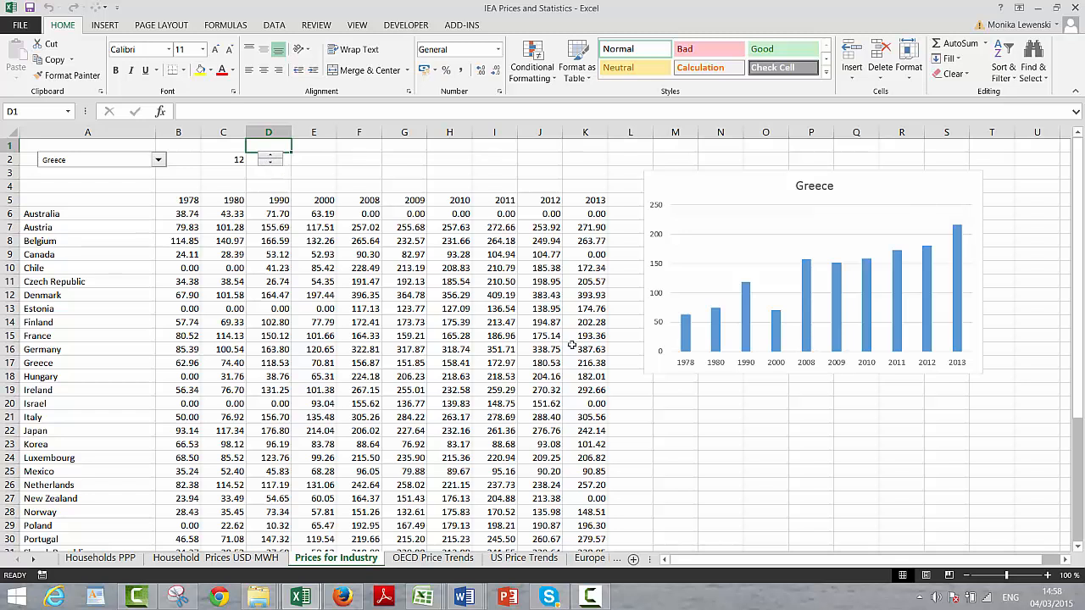
left_click(590, 597)
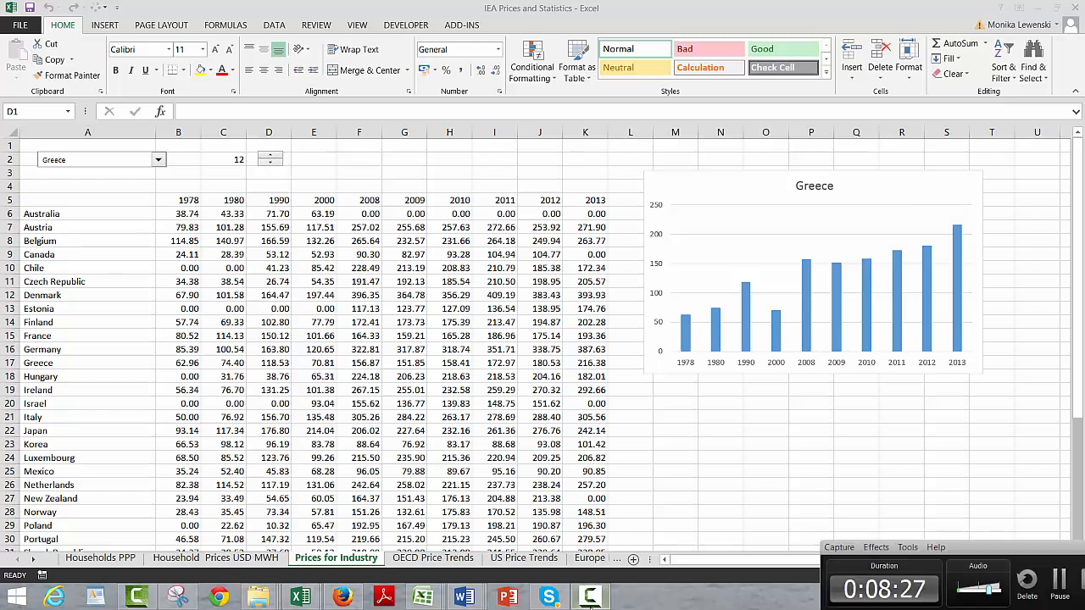